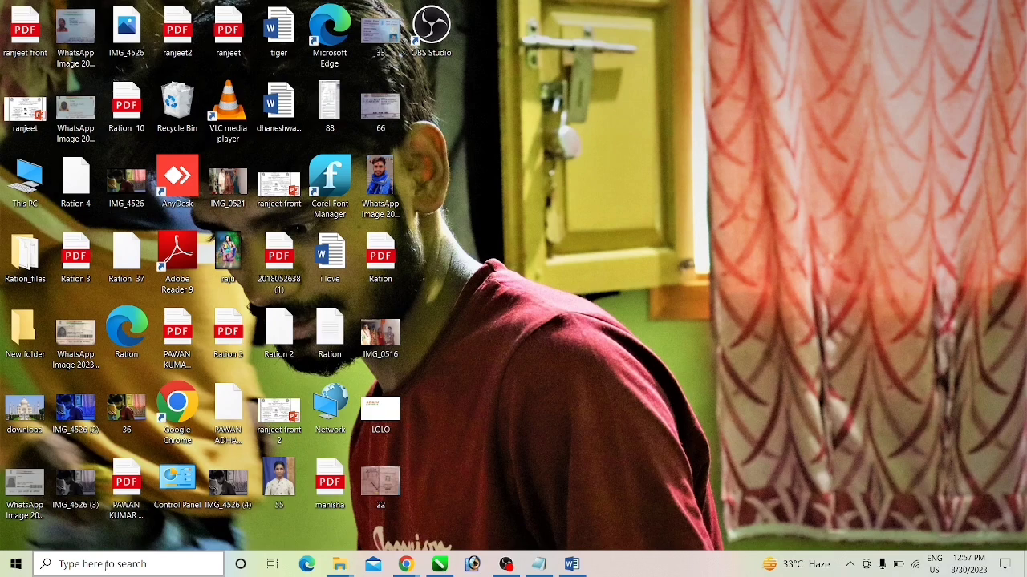
# Launch Notepad from Windows search, maximize it, then close it
pyautogui.click(105, 565)
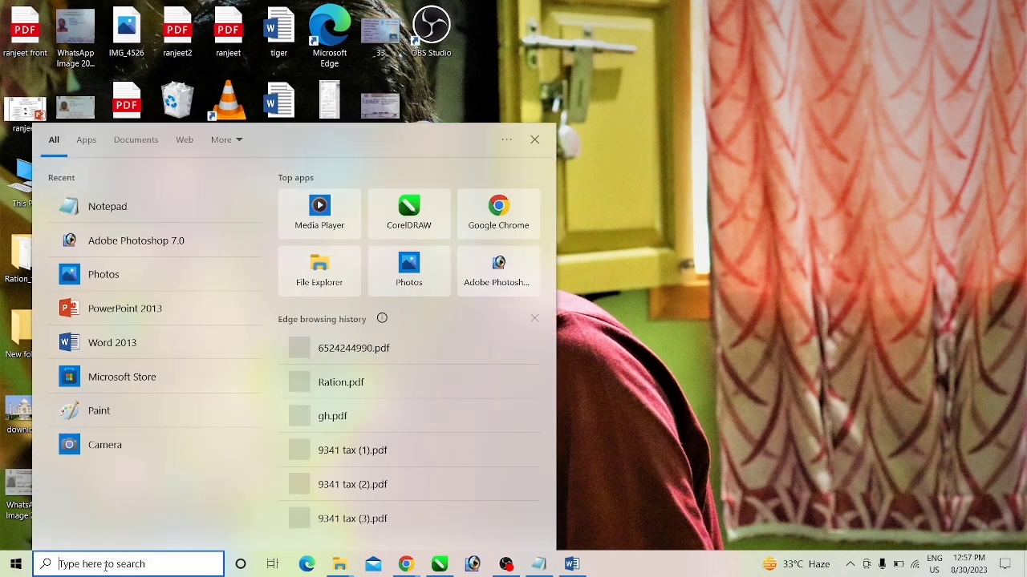
pyautogui.write('n')
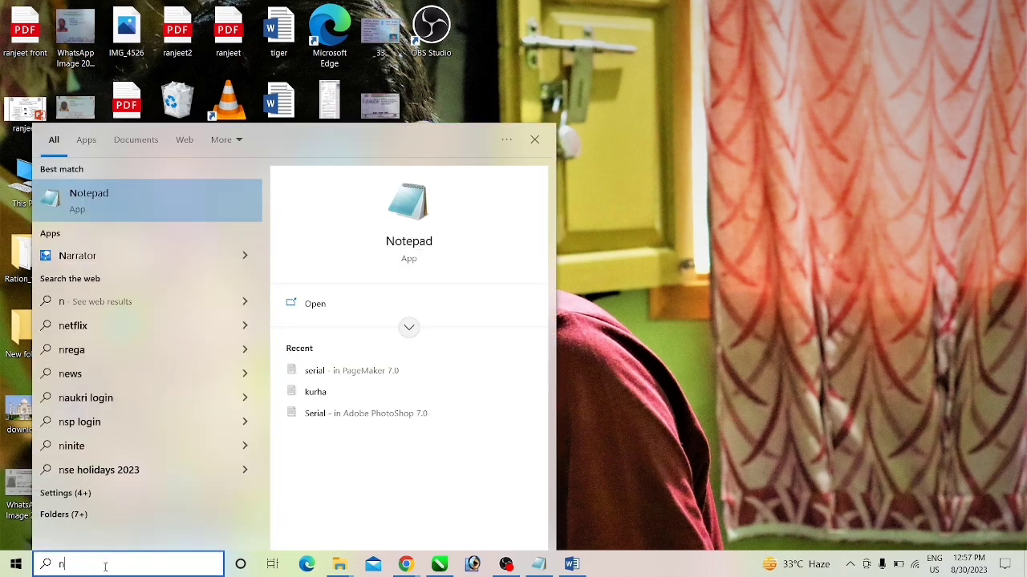
pyautogui.write('otepad')
pyautogui.press('Return')
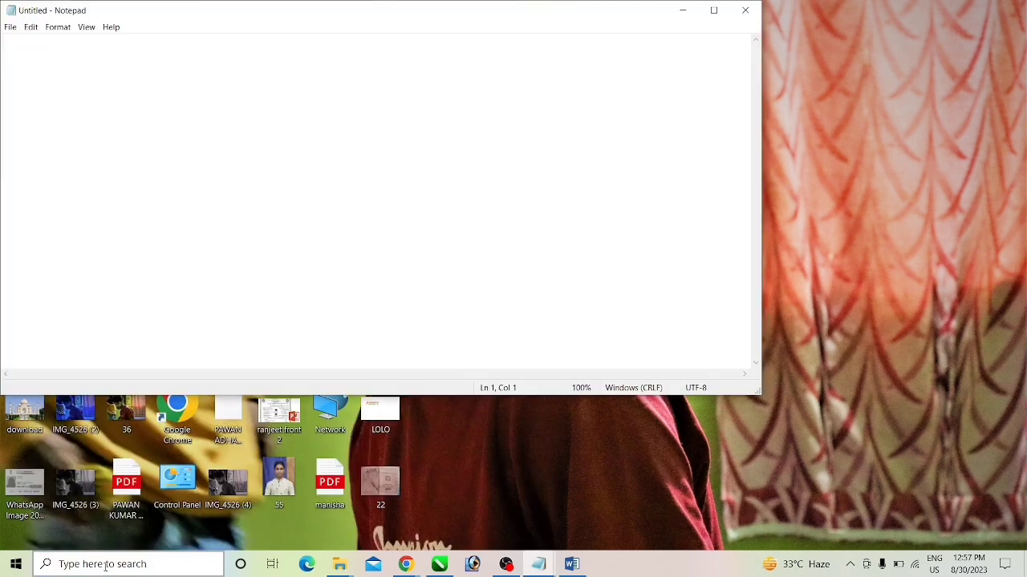
pyautogui.press('super+Up')
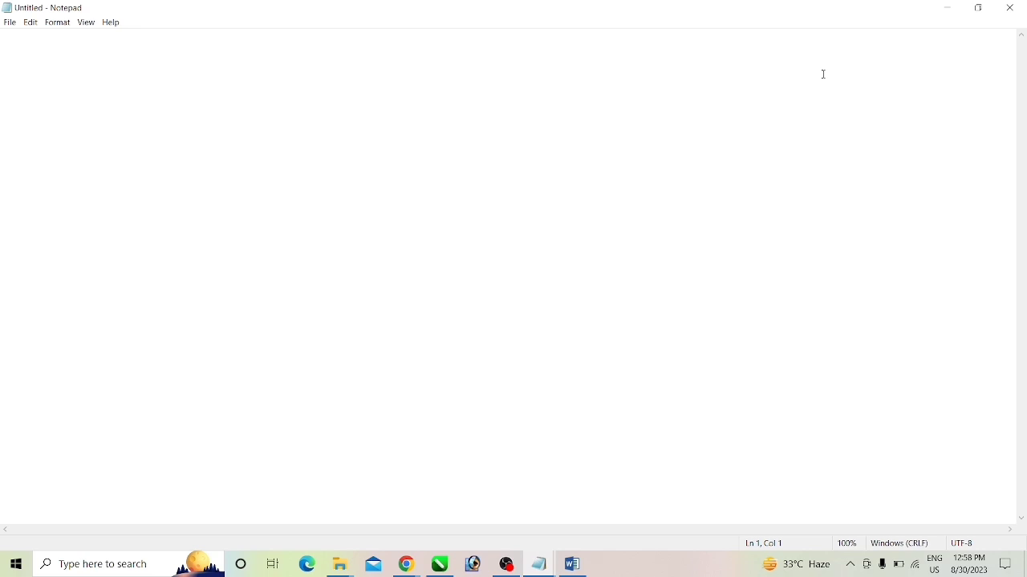
pyautogui.click(1004, 10)
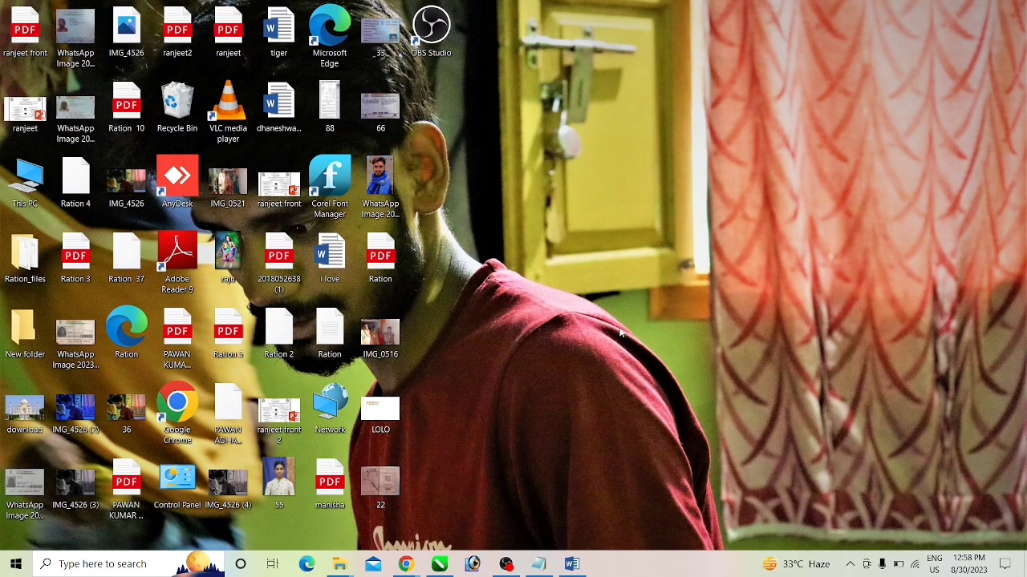
# Launch Notepad from the Run dialog with 'notepad', then close it
pyautogui.press('super+r')
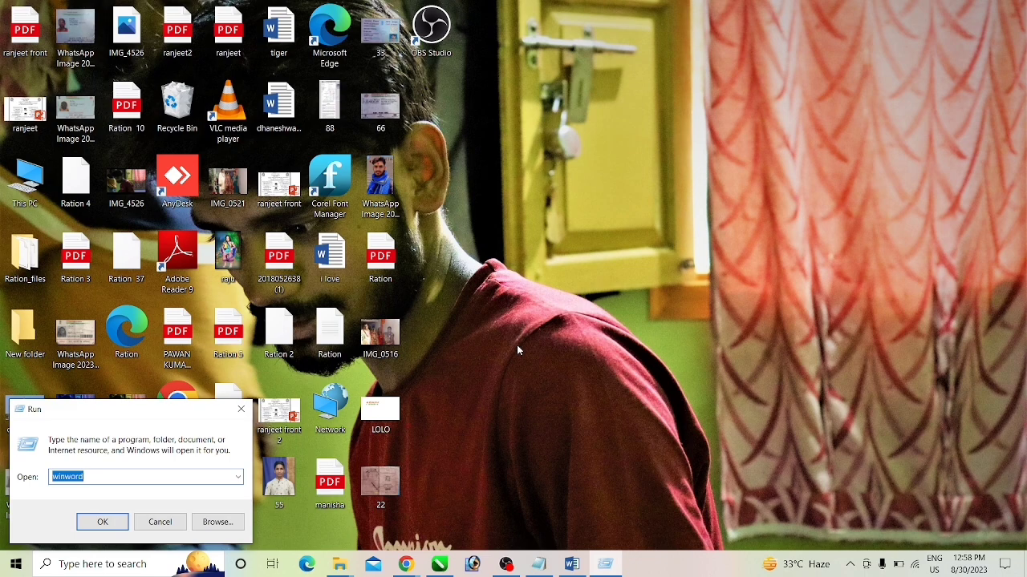
pyautogui.write('notep')
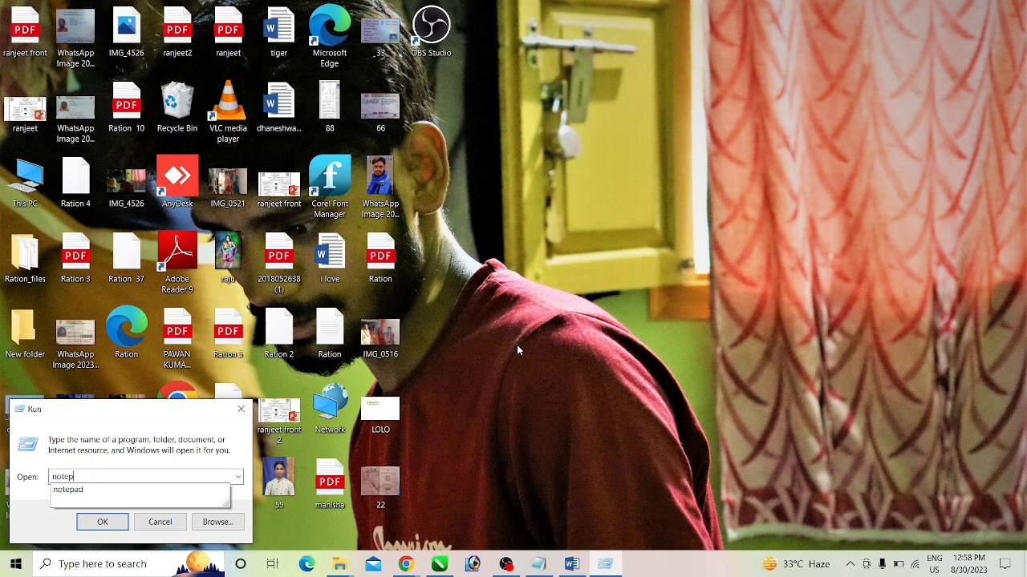
pyautogui.write('ad')
pyautogui.press('Return')
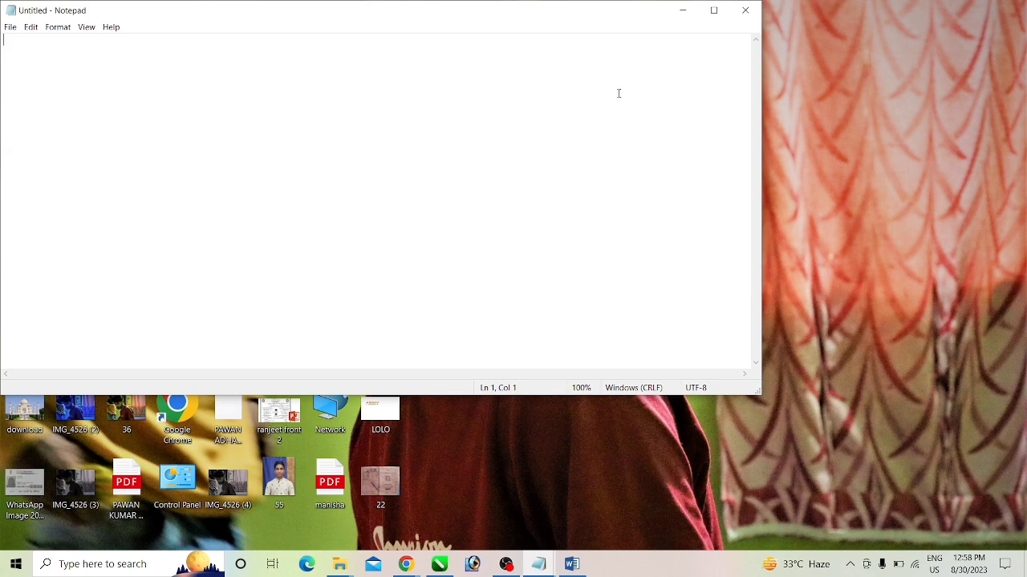
pyautogui.click(746, 12)
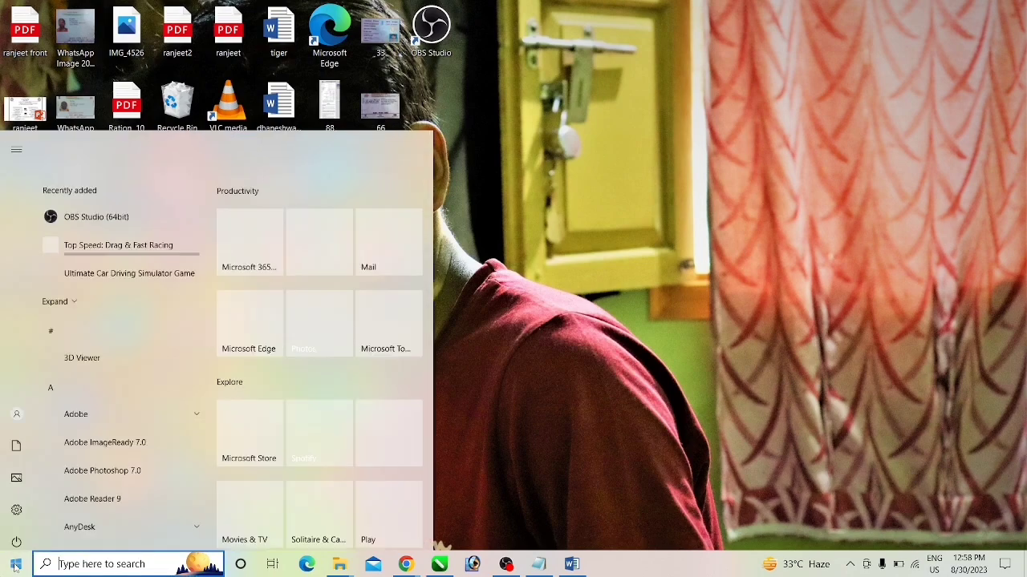
# Launch Notepad again from taskbar search and maximize the empty Untitled window
pyautogui.click(16, 566)
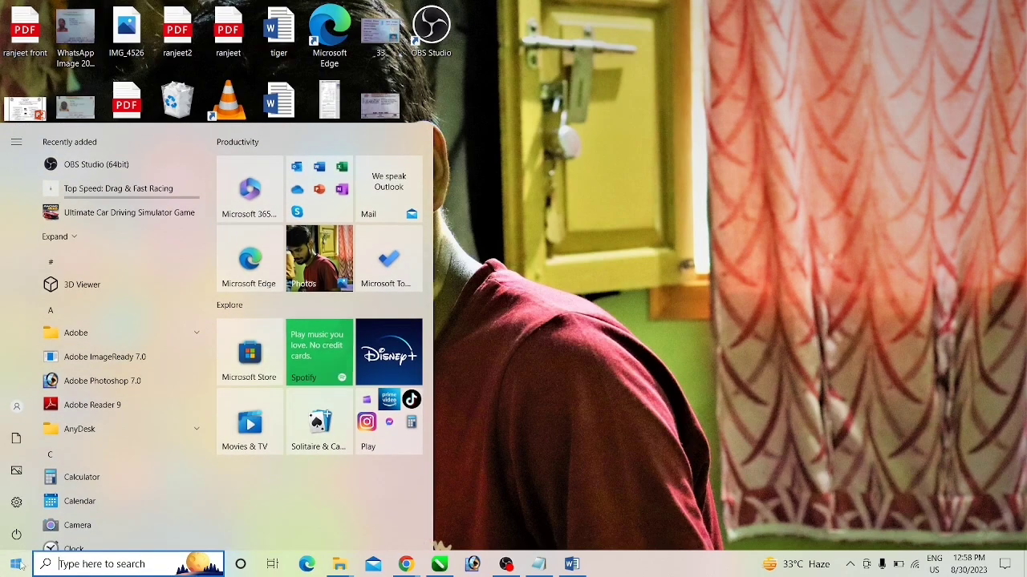
pyautogui.click(88, 565)
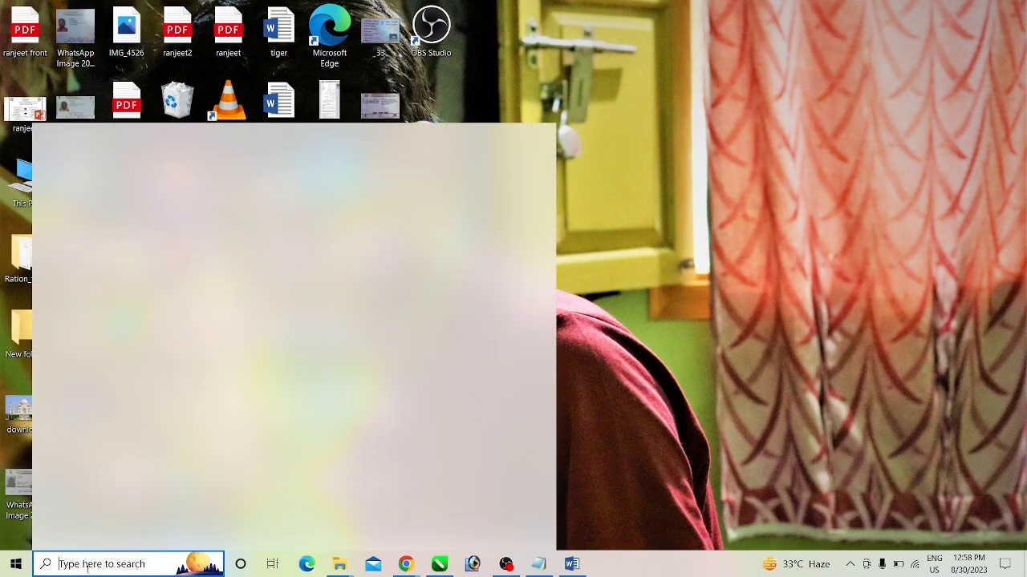
pyautogui.write('nit')
pyautogui.press('BackSpace')
pyautogui.press('BackSpace')
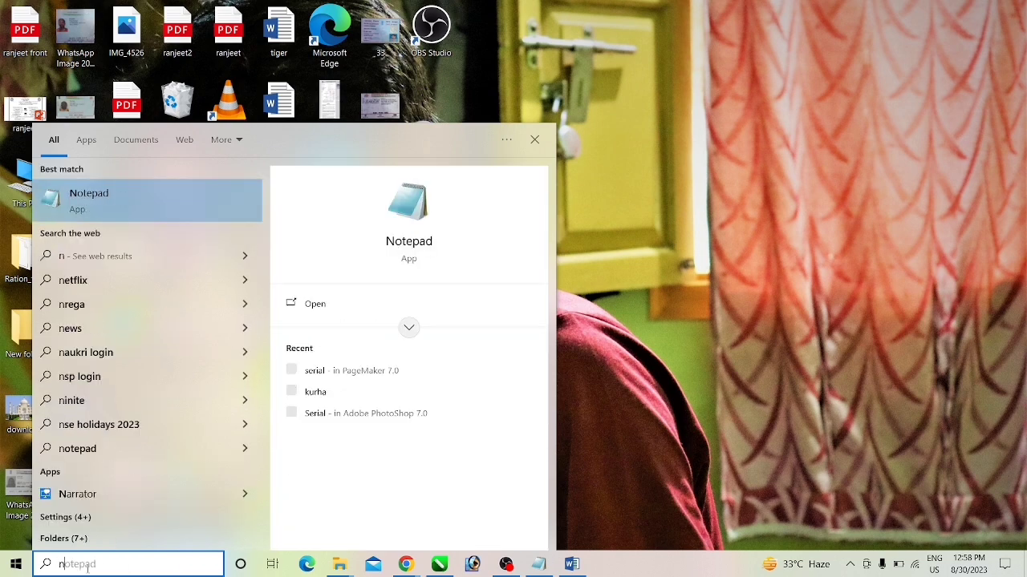
pyautogui.write('otepad')
pyautogui.press('Return')
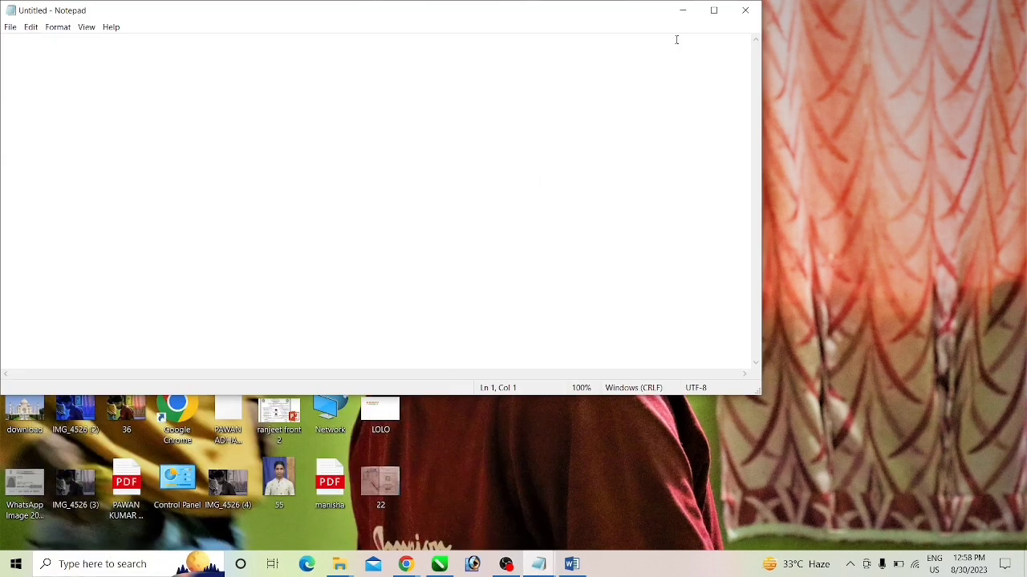
pyautogui.click(713, 9)
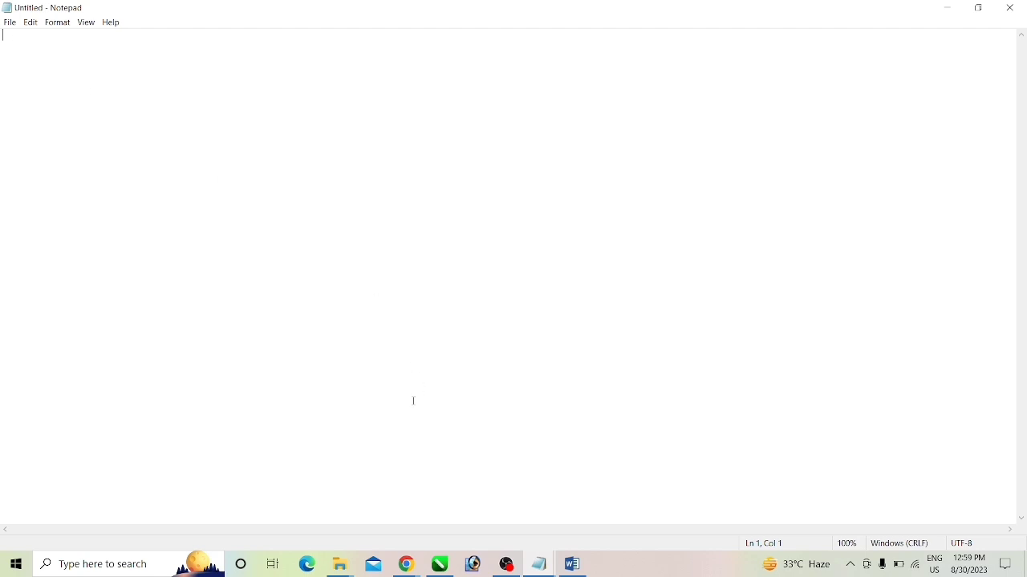
# Switch from Notepad to Word's Document1 with its sample paragraphs
pyautogui.hotkey('alt', 'Tab')
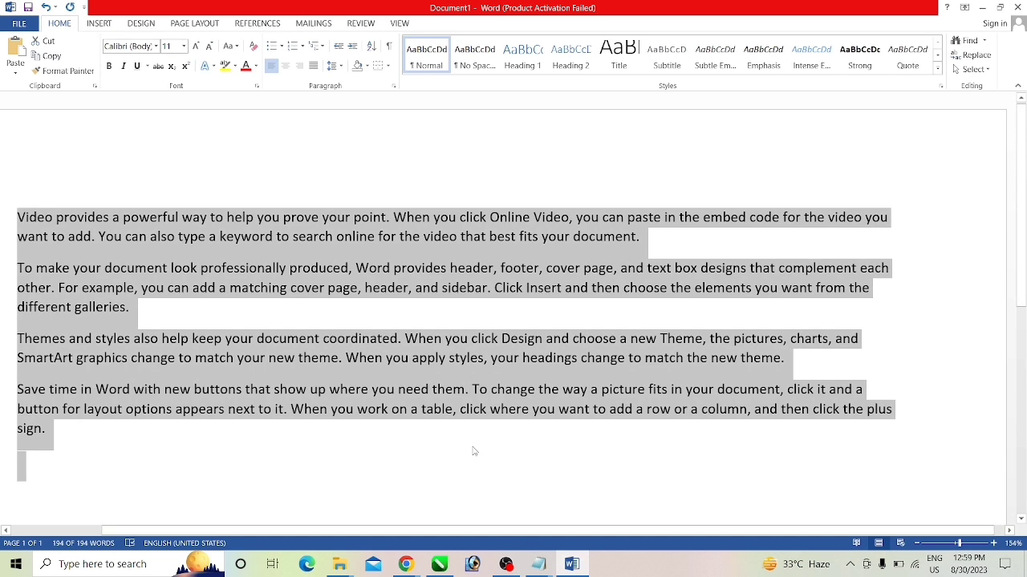
# Replace Word's text with five =rand(5) paragraphs, select all, and return to Notepad
pyautogui.press('Delete')
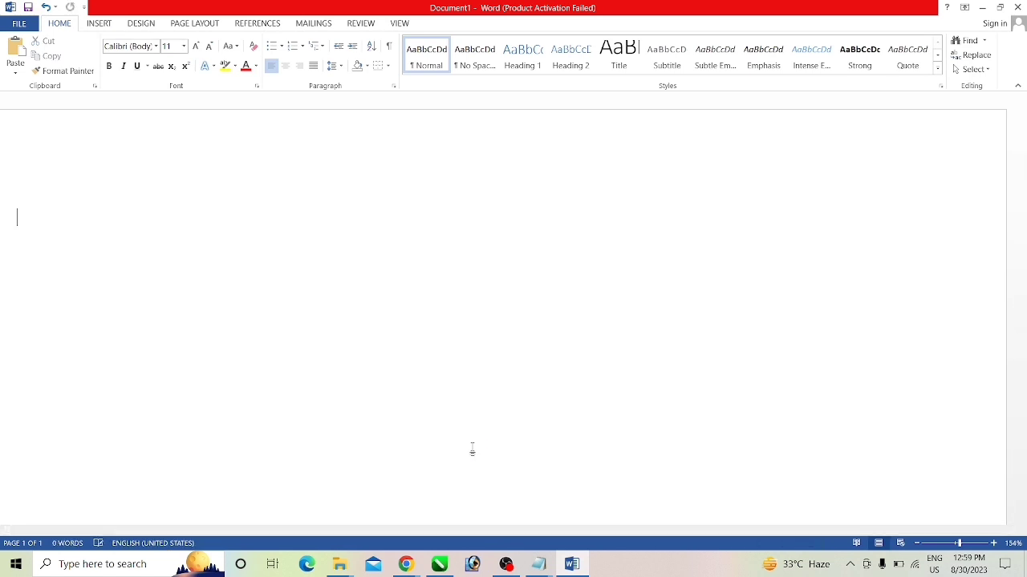
pyautogui.write('=rand')
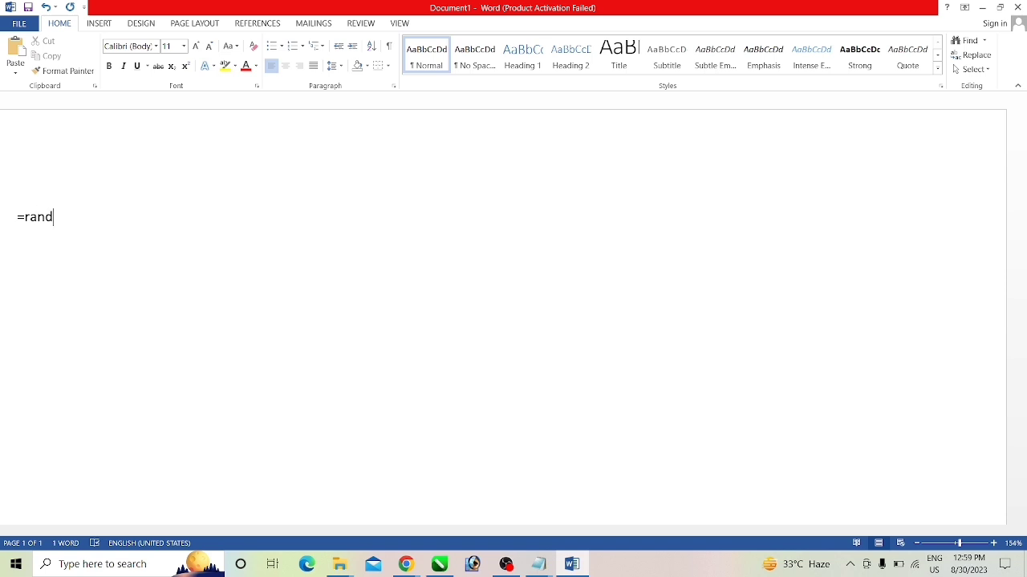
pyautogui.write('(5)')
pyautogui.press('Return')
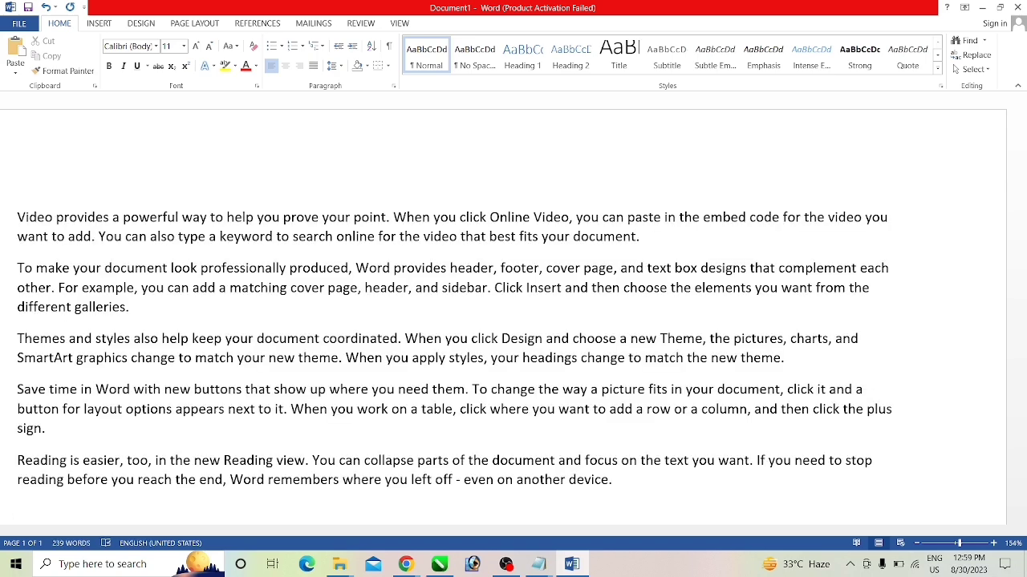
pyautogui.hotkey('ctrl', 'a')
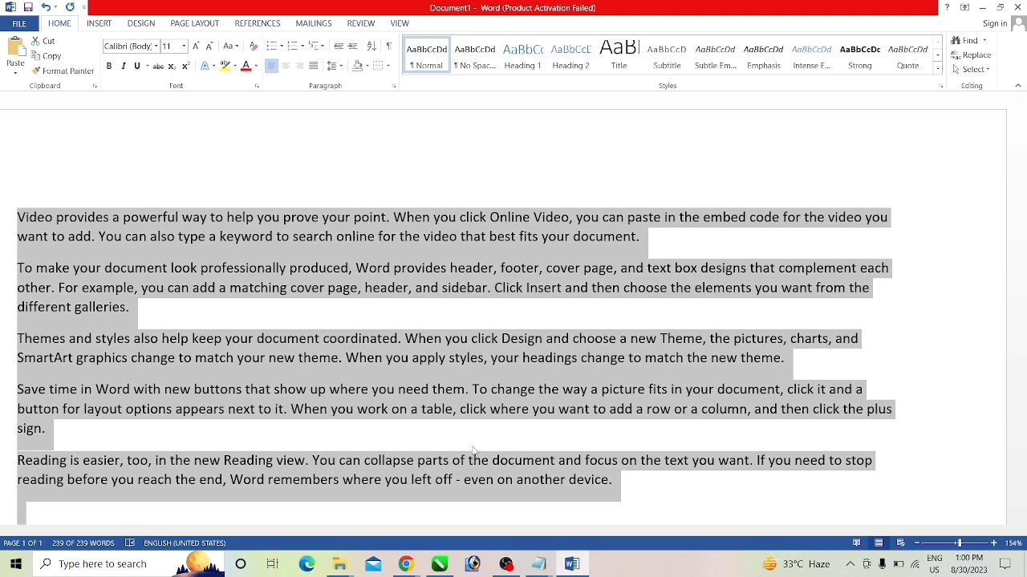
pyautogui.click(538, 564)
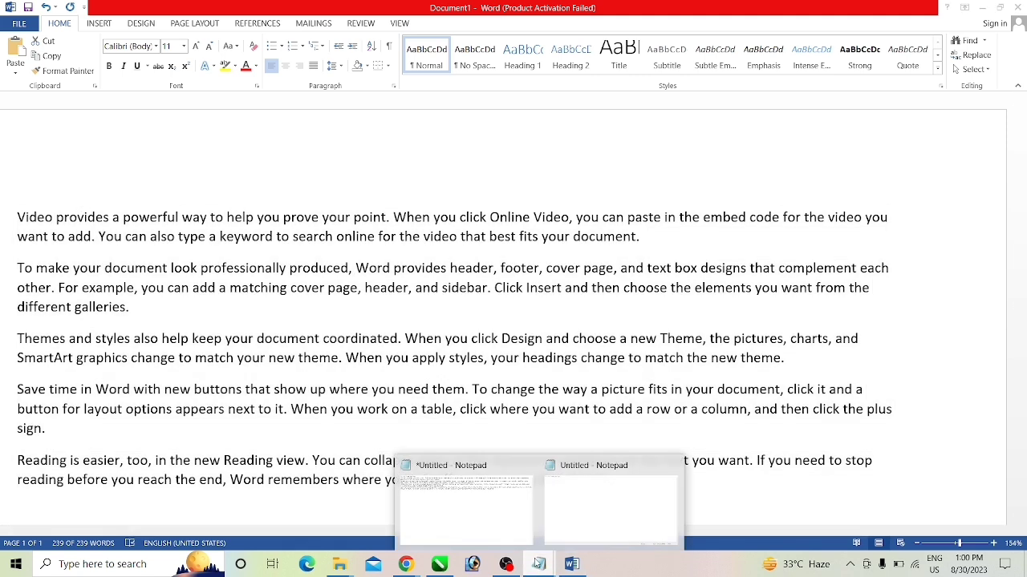
pyautogui.click(568, 518)
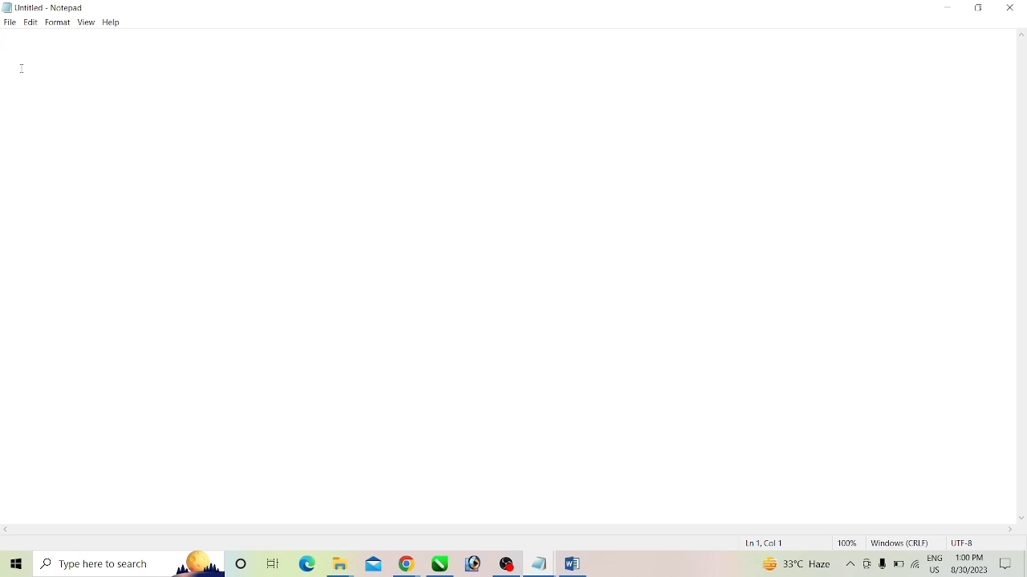
# Paste the Word sample paragraphs into Notepad and add a line describing MS Paint
pyautogui.hotkey('ctrl', 'v')
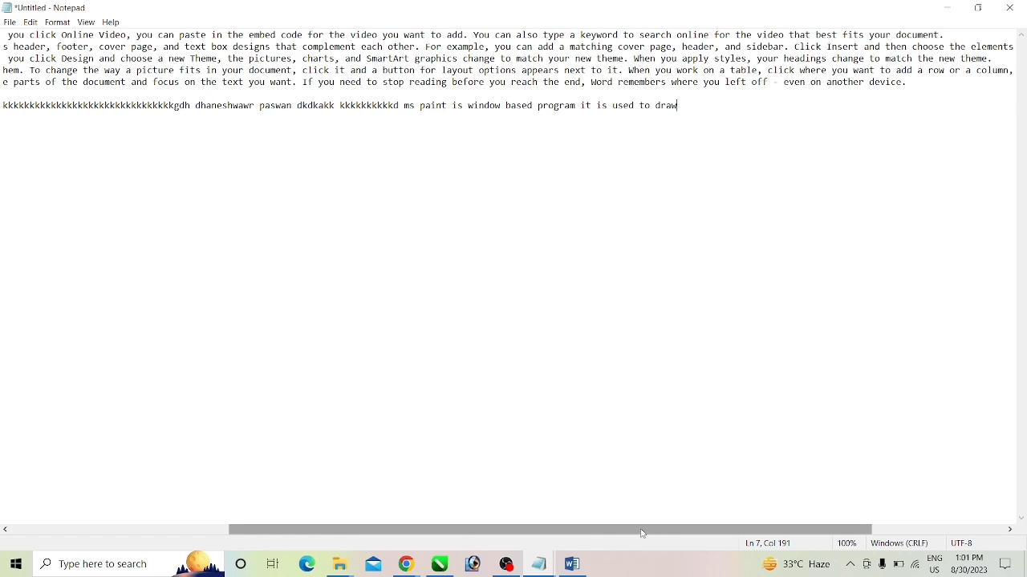
pyautogui.moveTo(636, 533); pyautogui.dragTo(531, 529)
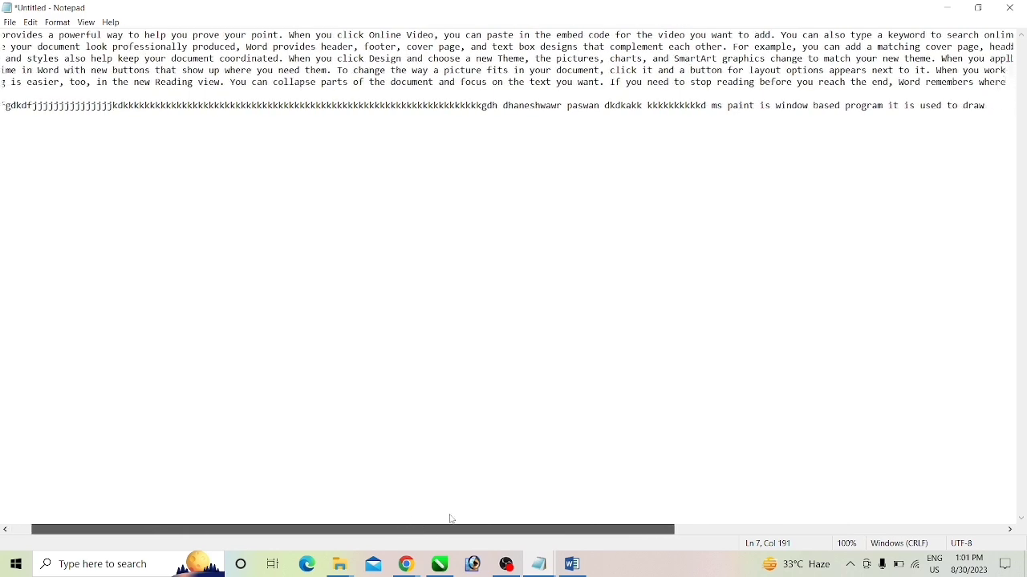
pyautogui.moveTo(531, 528); pyautogui.dragTo(642, 497)
pyautogui.hscroll(3, 641, 497)
pyautogui.hscroll(-8, 813, 490)
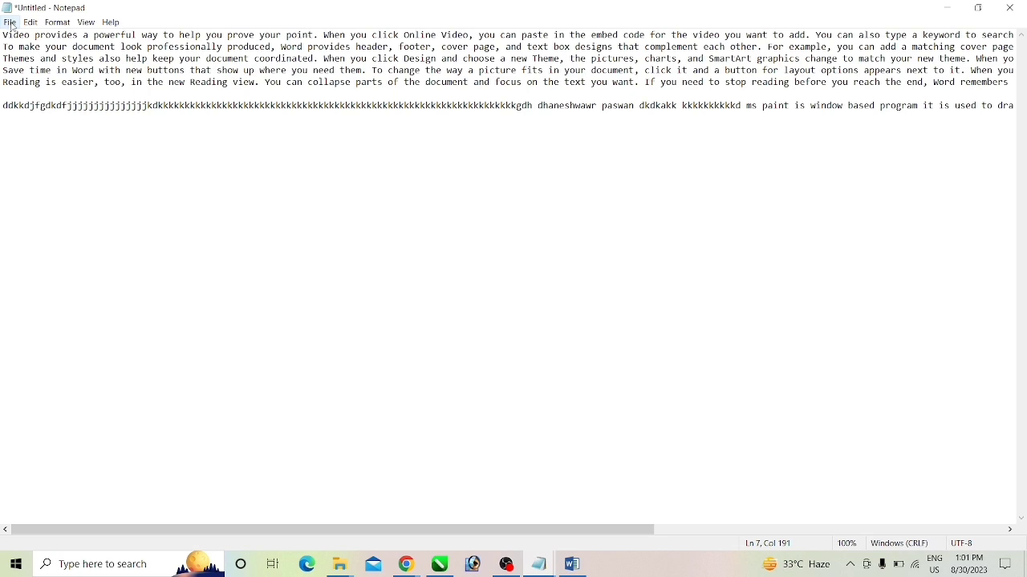
pyautogui.click(12, 26)
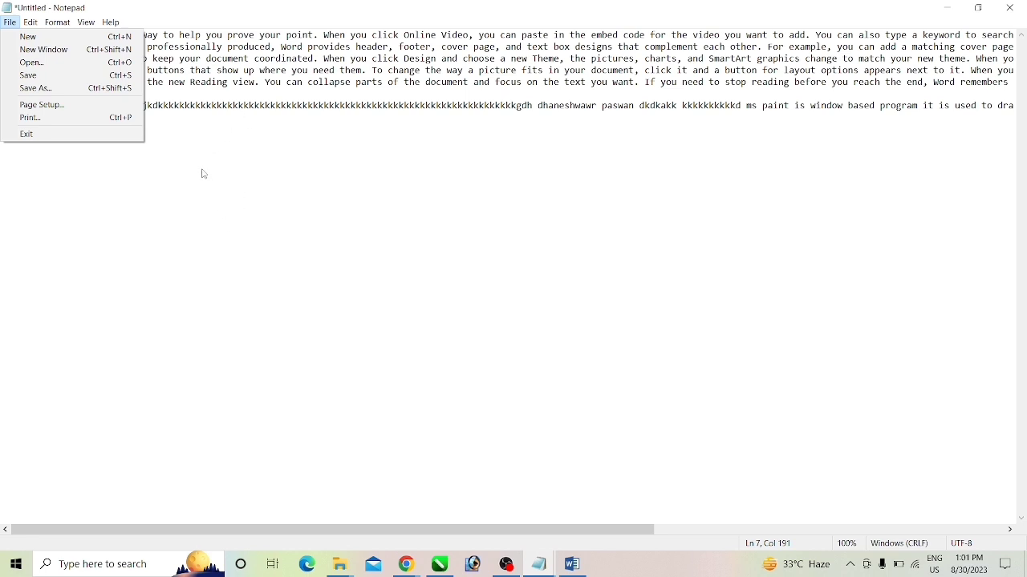
# Start a new document without saving, then re-paste the Word sample paragraphs
pyautogui.click(99, 194)
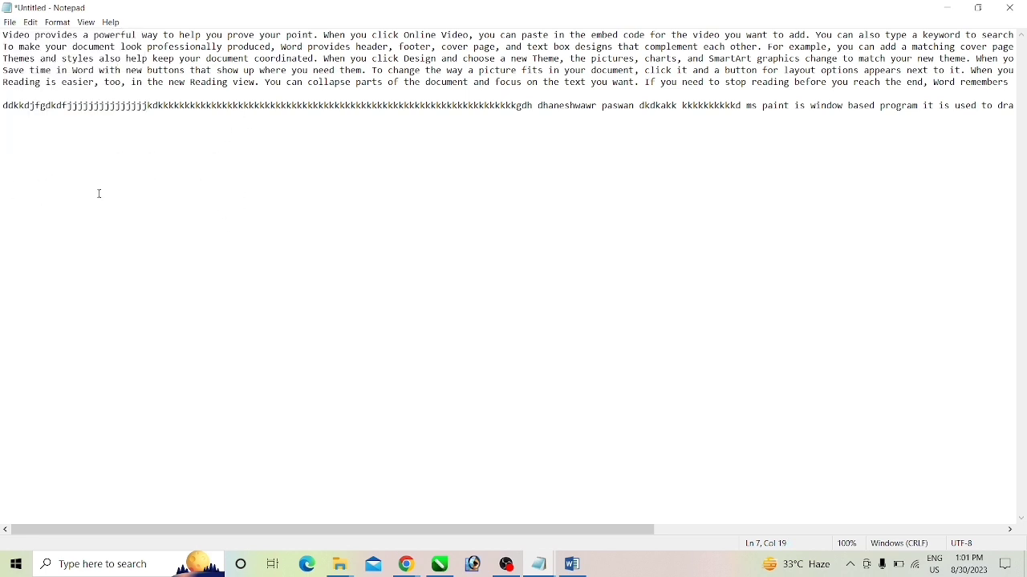
pyautogui.hotkey('ctrl', 'n')
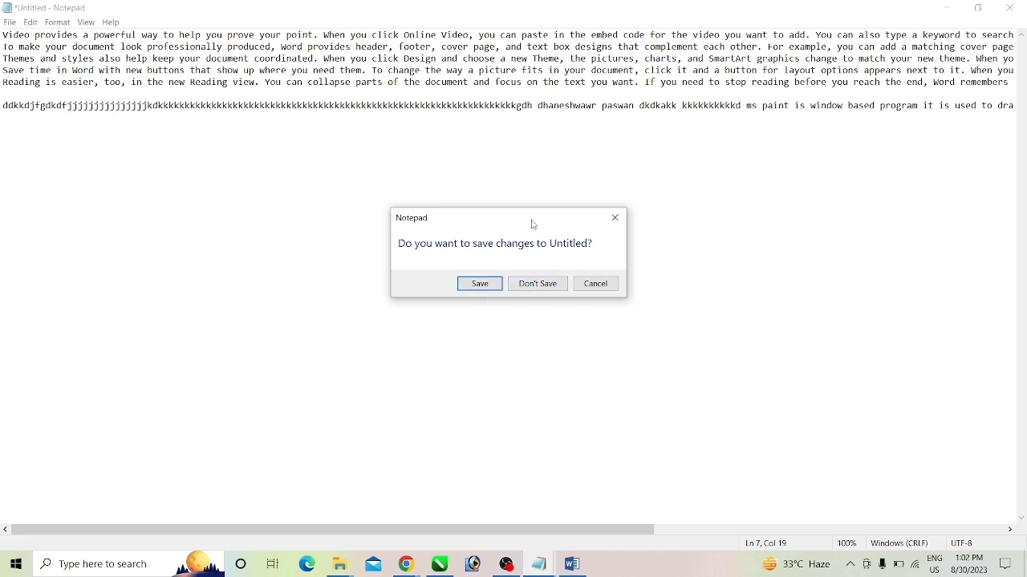
pyautogui.click(542, 285)
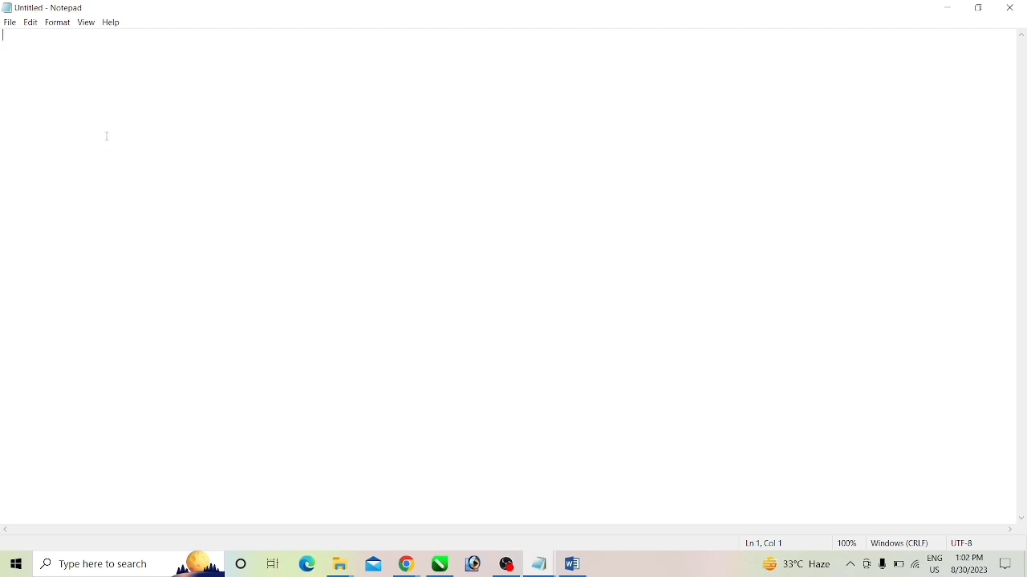
pyautogui.hotkey('ctrl', 'v')
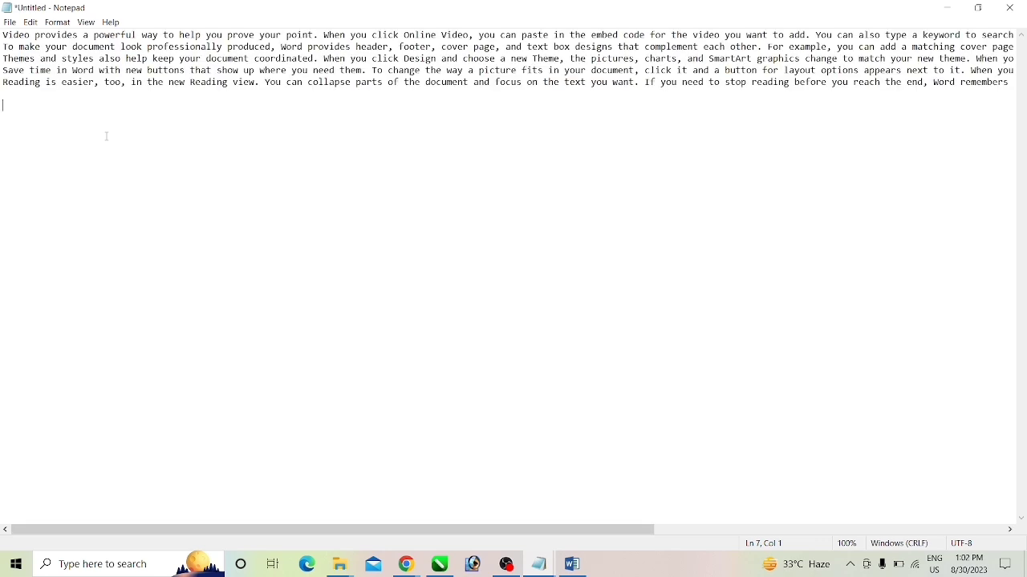
# Open a second blank Notepad window from the File menu and close it
pyautogui.click(11, 22)
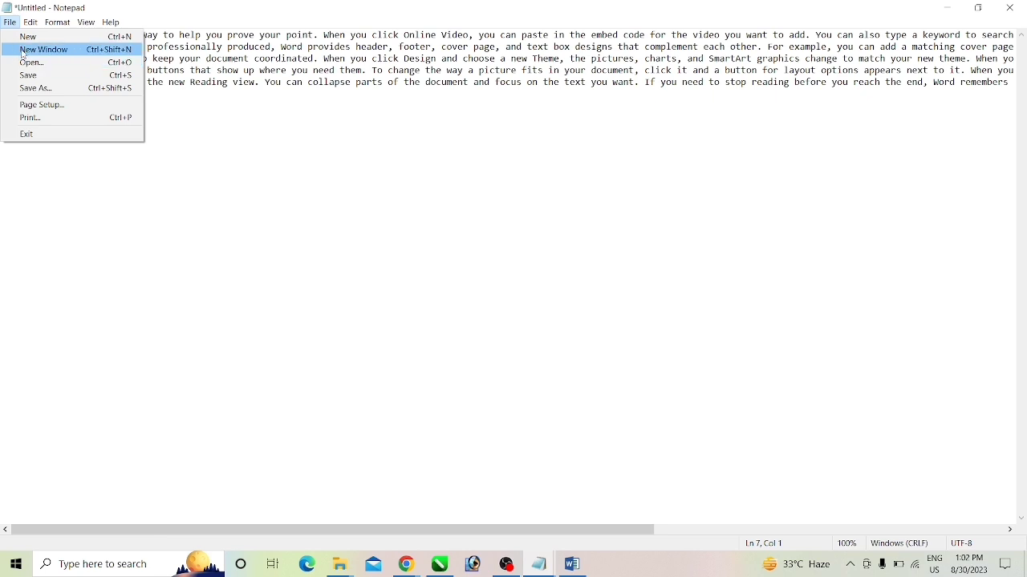
pyautogui.click(24, 52)
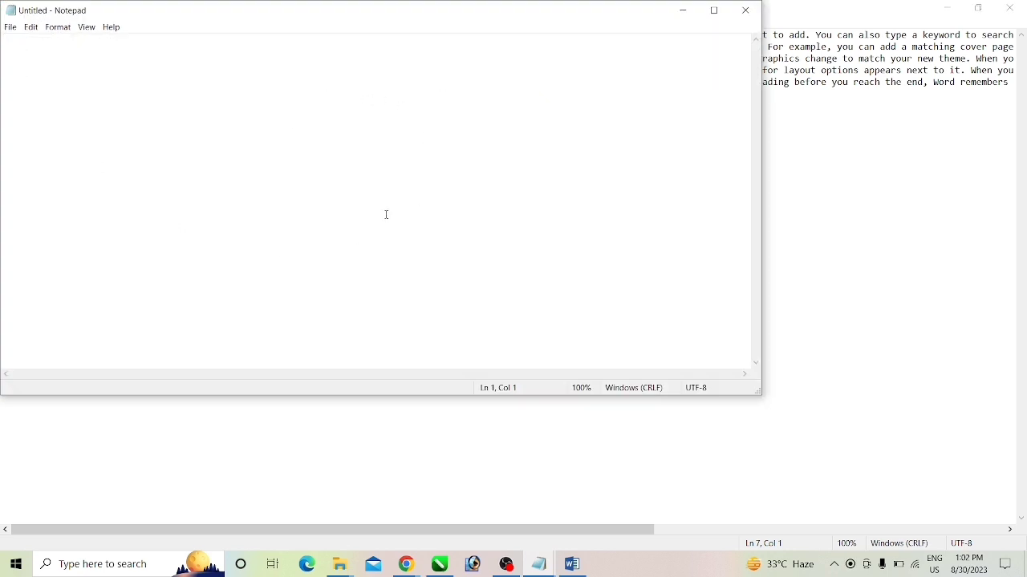
pyautogui.click(745, 9)
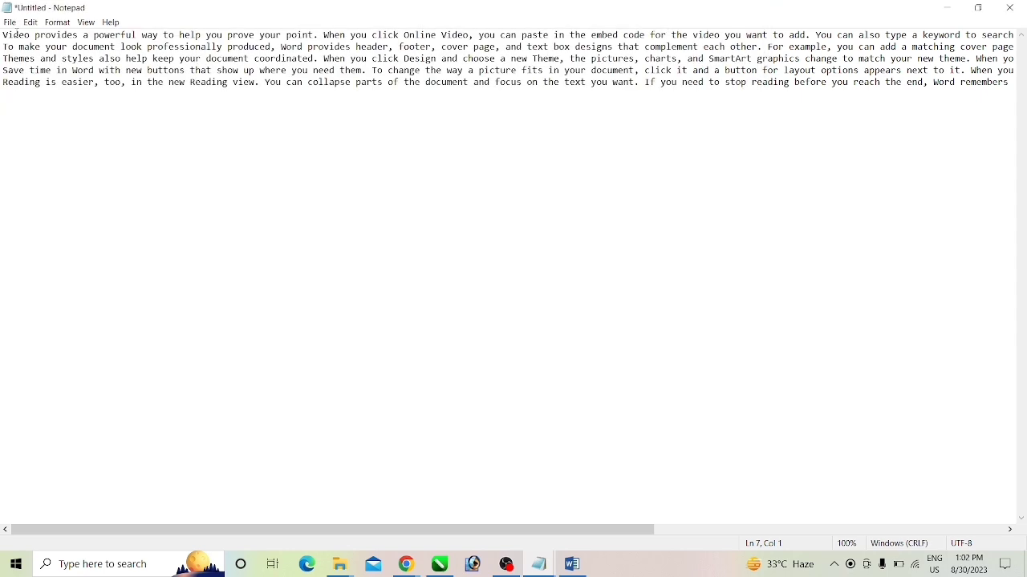
# Choose File > Open, declining to save the Untitled text, to show the Documents folder
pyautogui.click(12, 23)
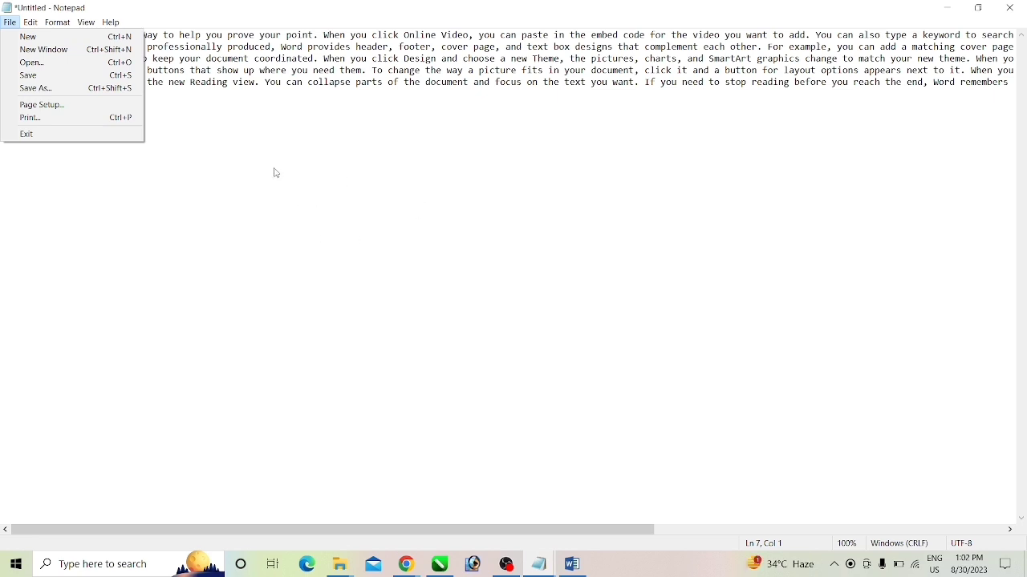
pyautogui.click(216, 142)
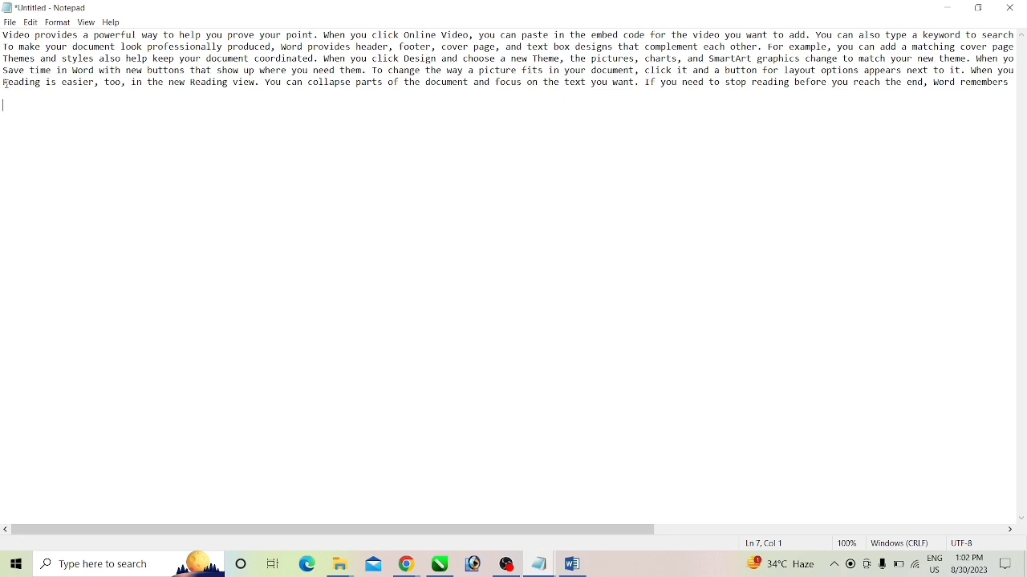
pyautogui.click(10, 22)
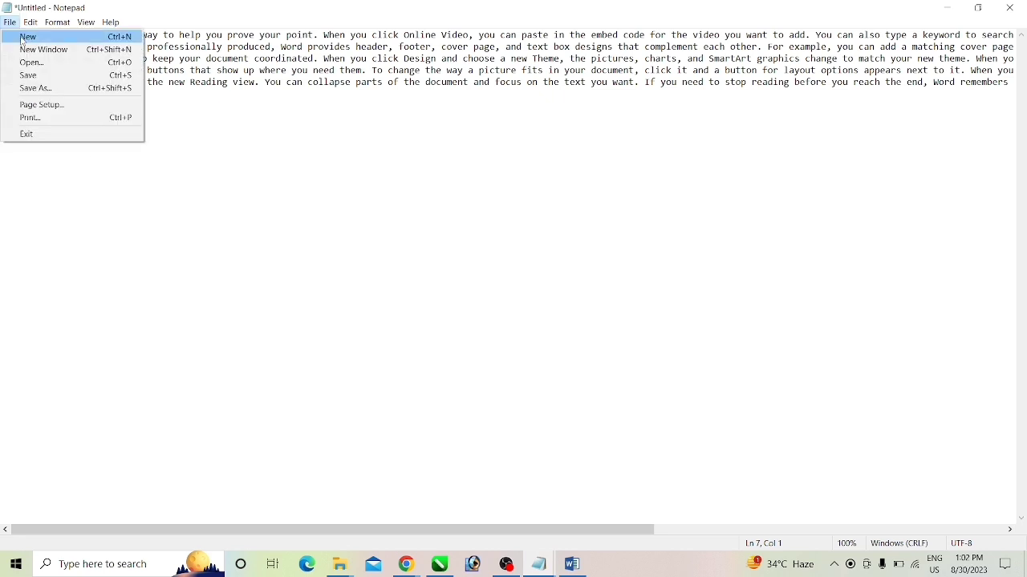
pyautogui.click(32, 62)
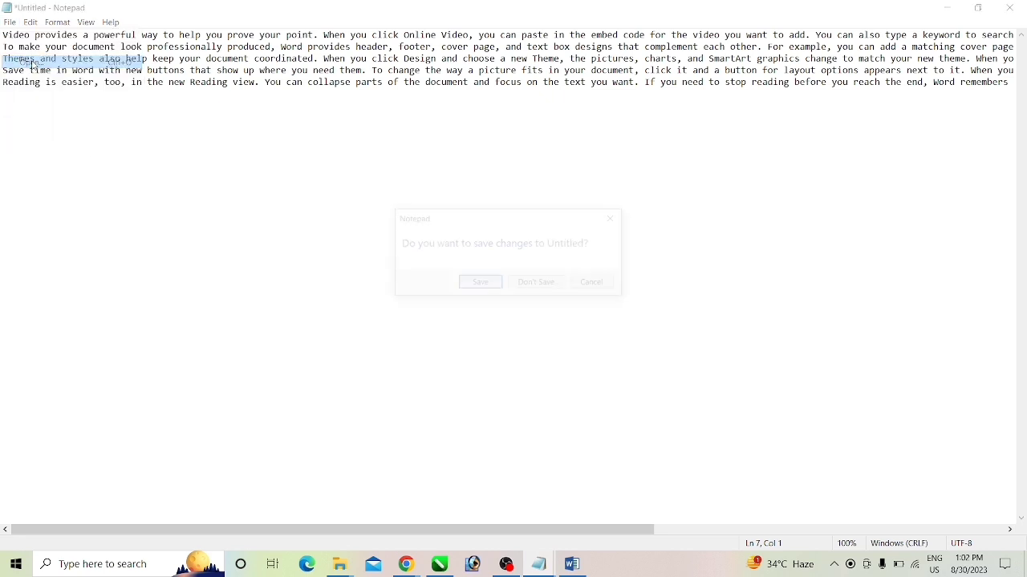
pyautogui.click(537, 285)
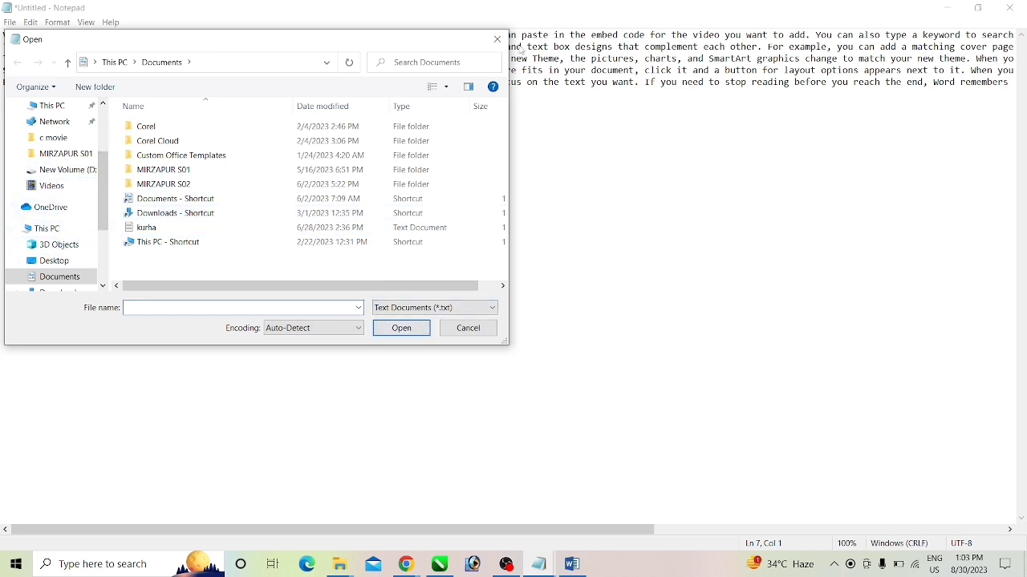
# Close the Open dialog, then inspect Save As with Text Documents type and cancel
pyautogui.click(497, 41)
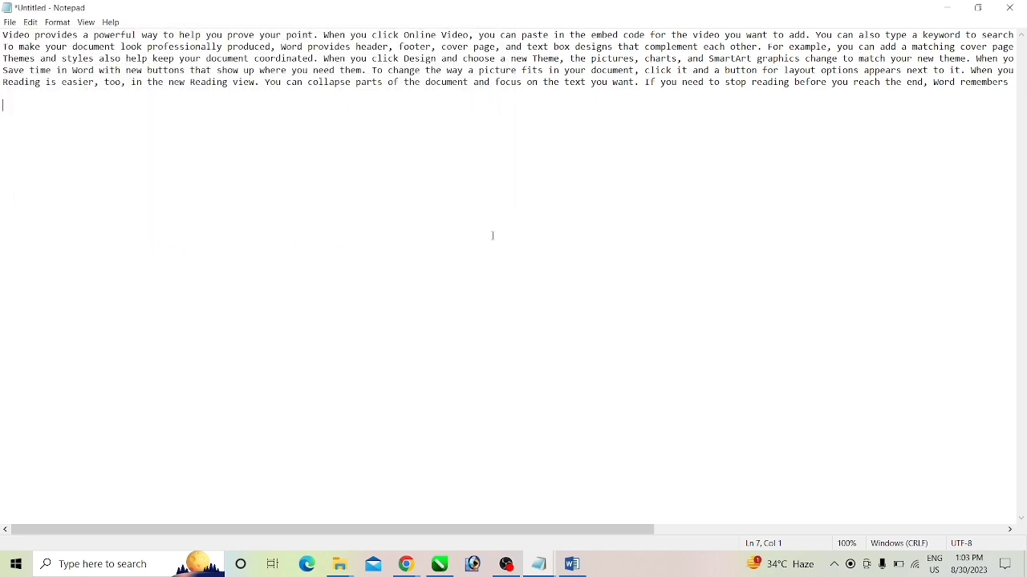
pyautogui.click(10, 22)
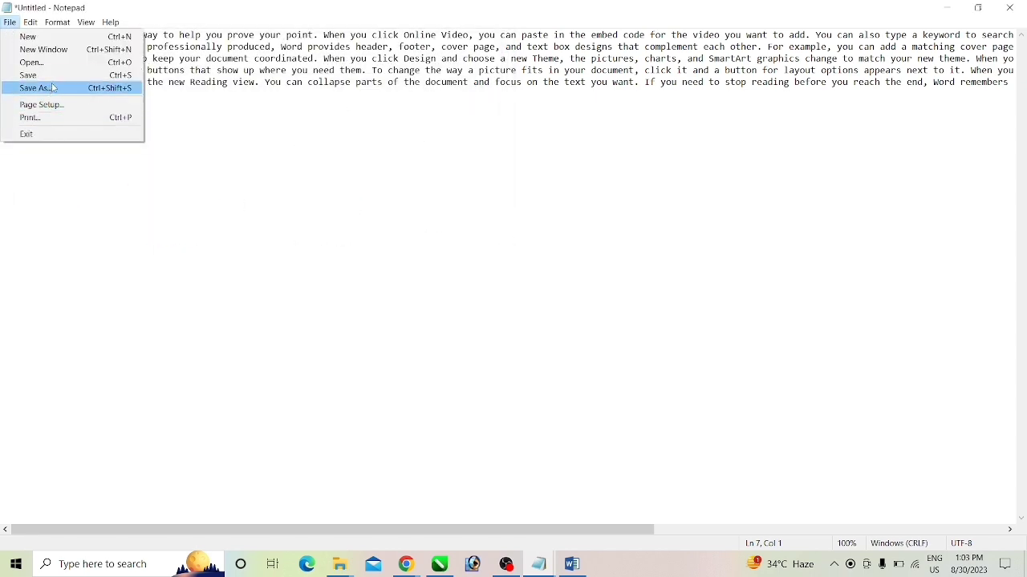
pyautogui.click(225, 127)
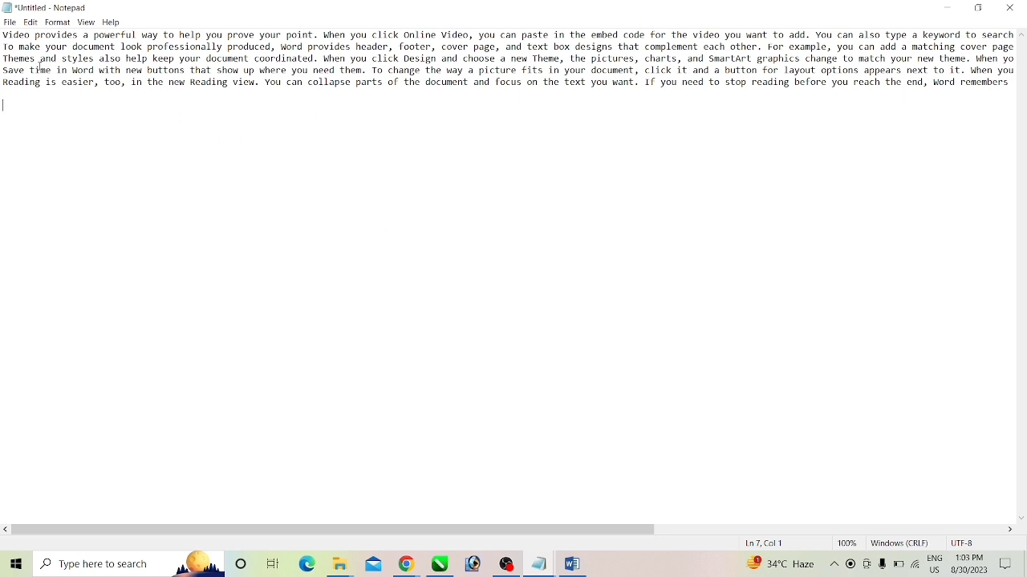
pyautogui.click(11, 24)
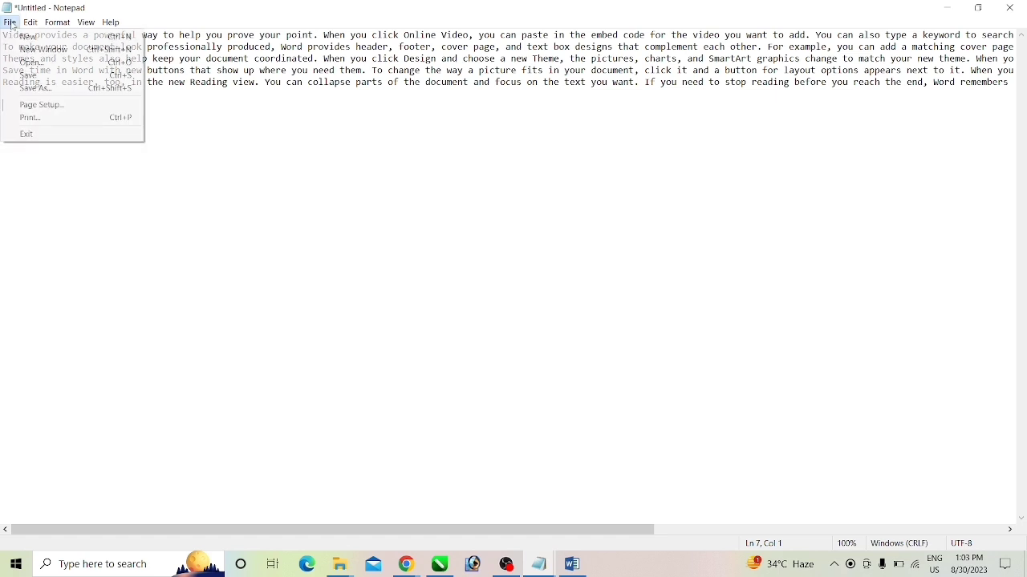
pyautogui.click(37, 75)
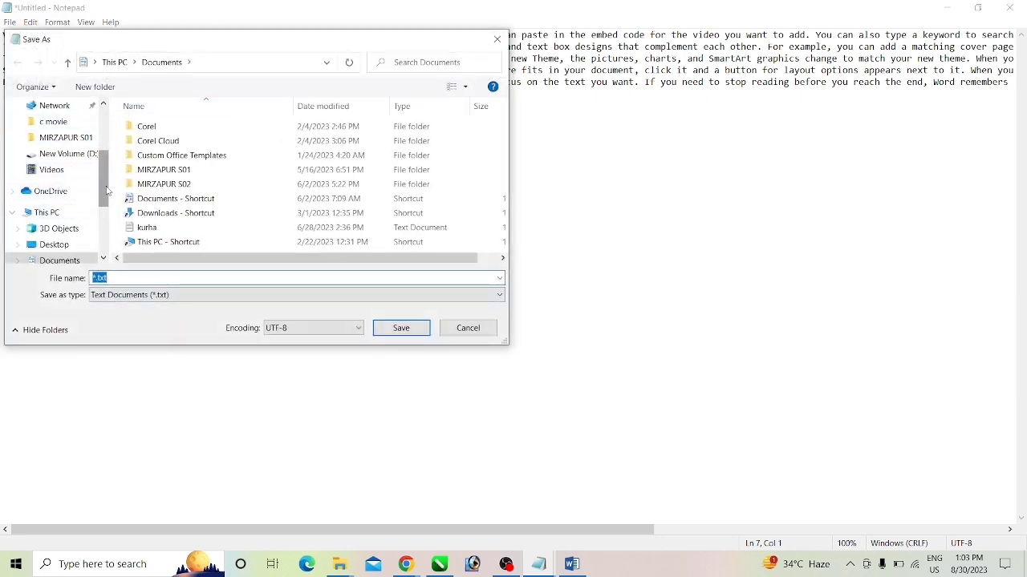
pyautogui.scroll(-2, 106, 215)
pyautogui.scroll(2, 99, 177)
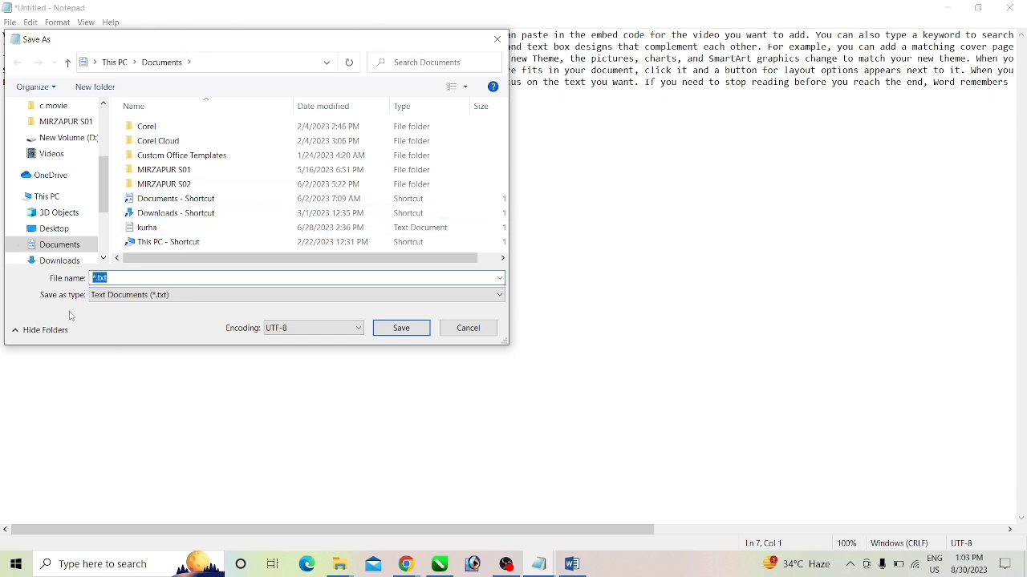
pyautogui.click(291, 301)
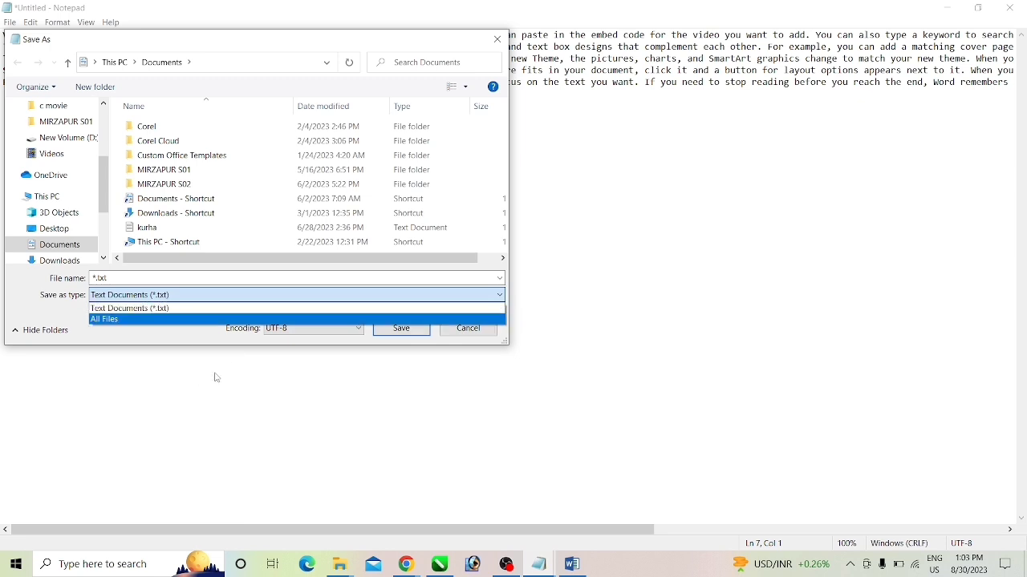
pyautogui.click(351, 375)
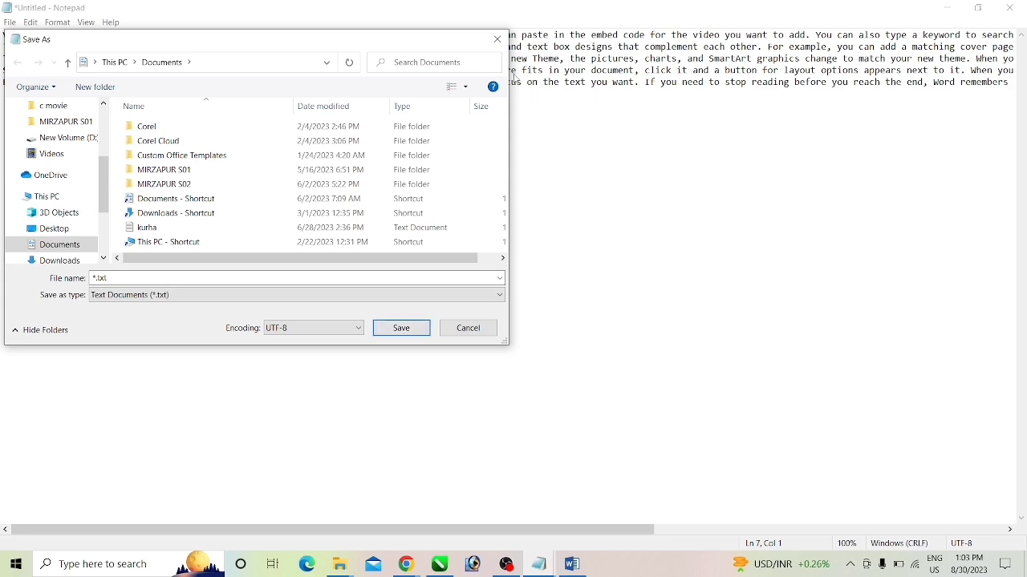
pyautogui.click(498, 38)
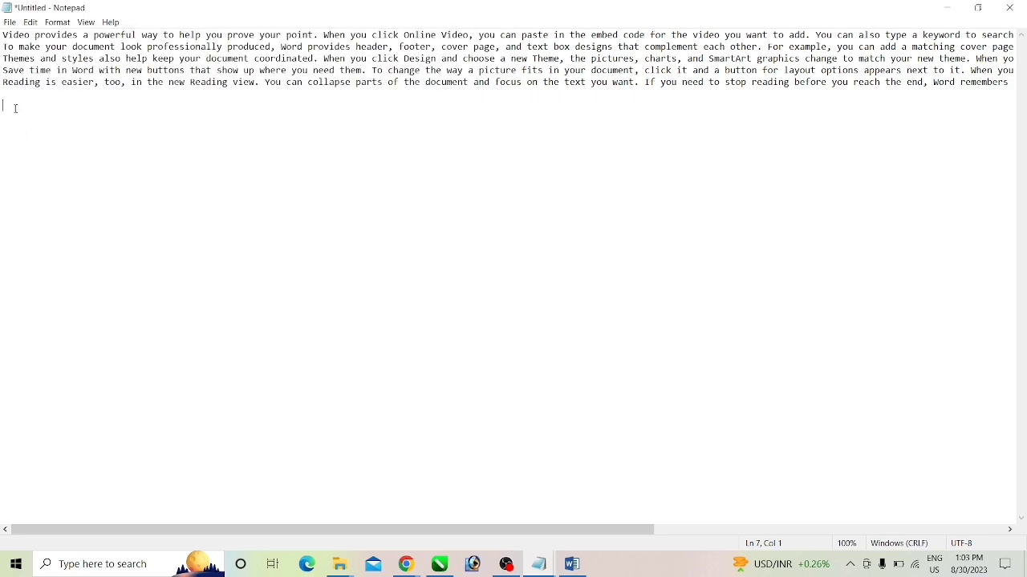
# Reopen Save As, scroll the Documents folder, and close it without saving
pyautogui.click(10, 24)
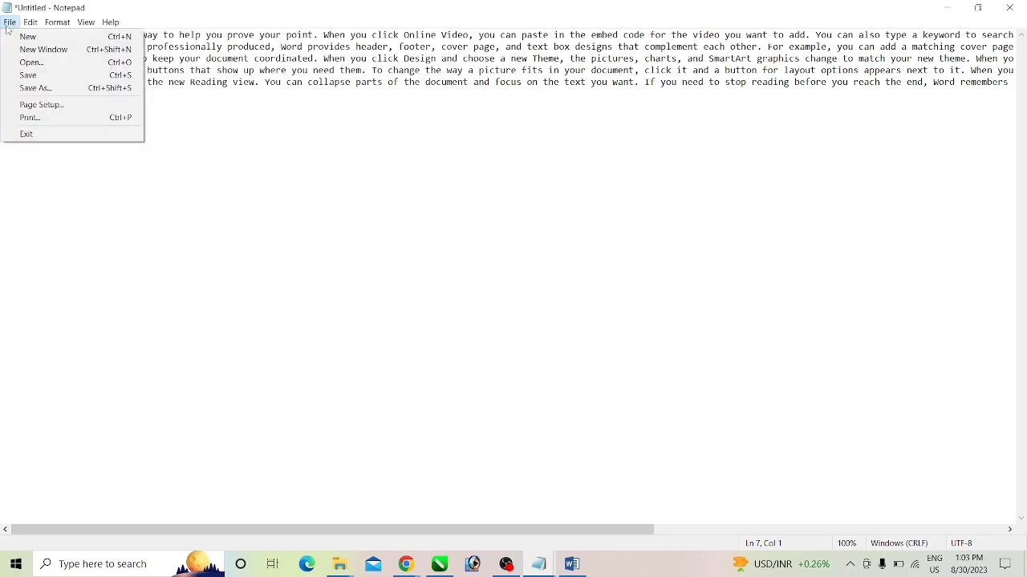
pyautogui.click(22, 88)
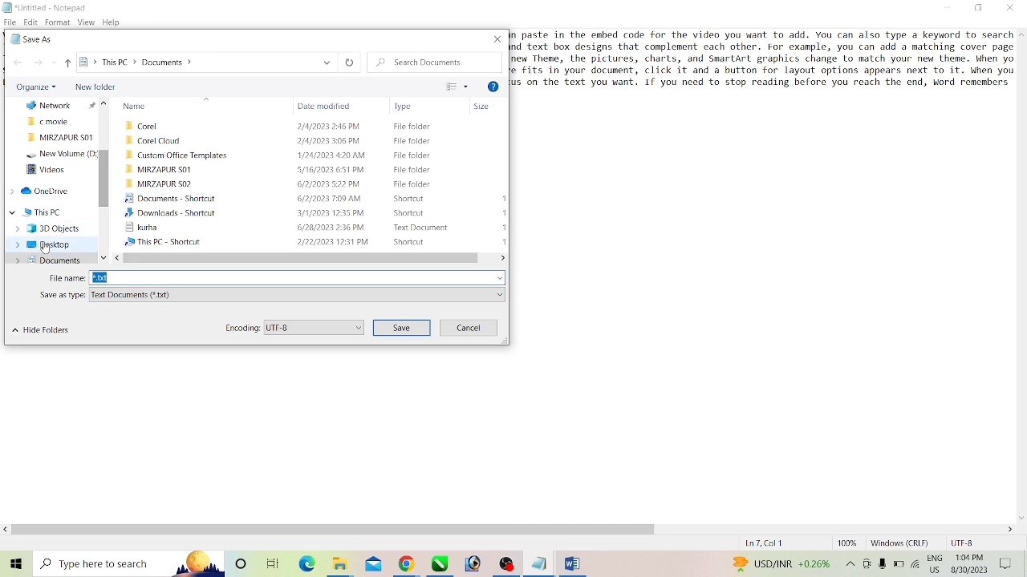
pyautogui.scroll(-2, 108, 194)
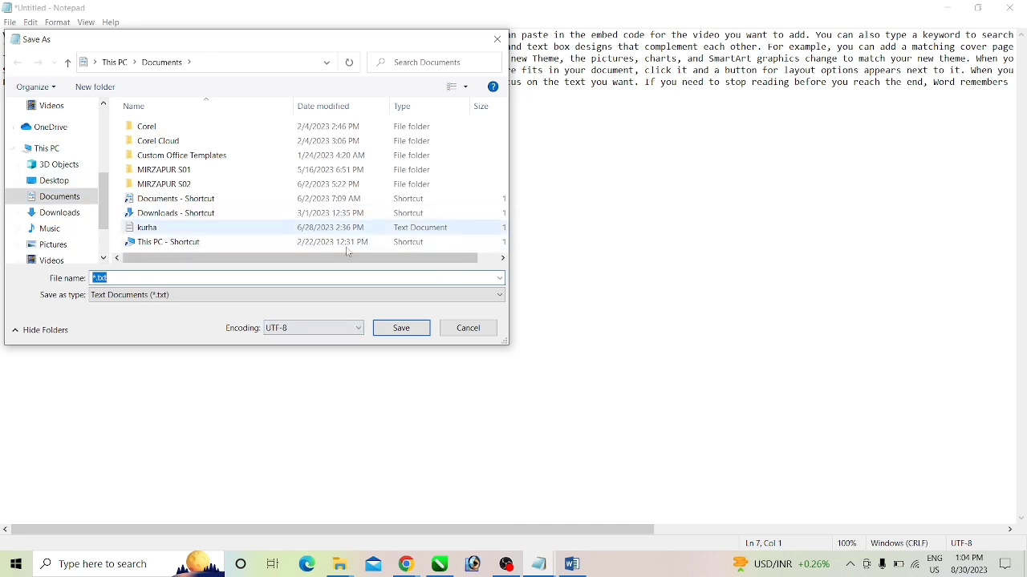
pyautogui.click(498, 41)
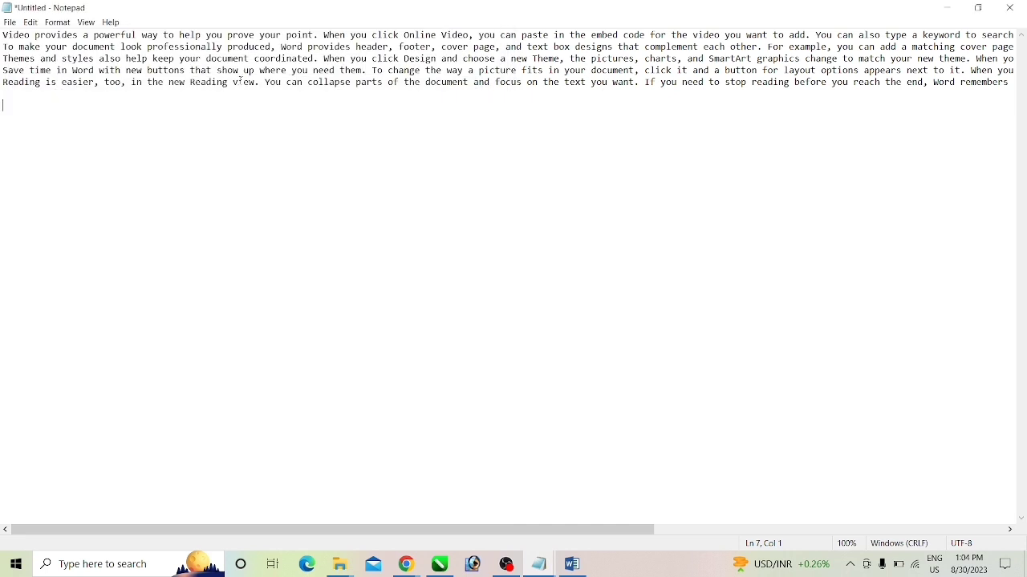
# Set Page Setup to A4 paper with automatic paper source and confirm
pyautogui.click(12, 26)
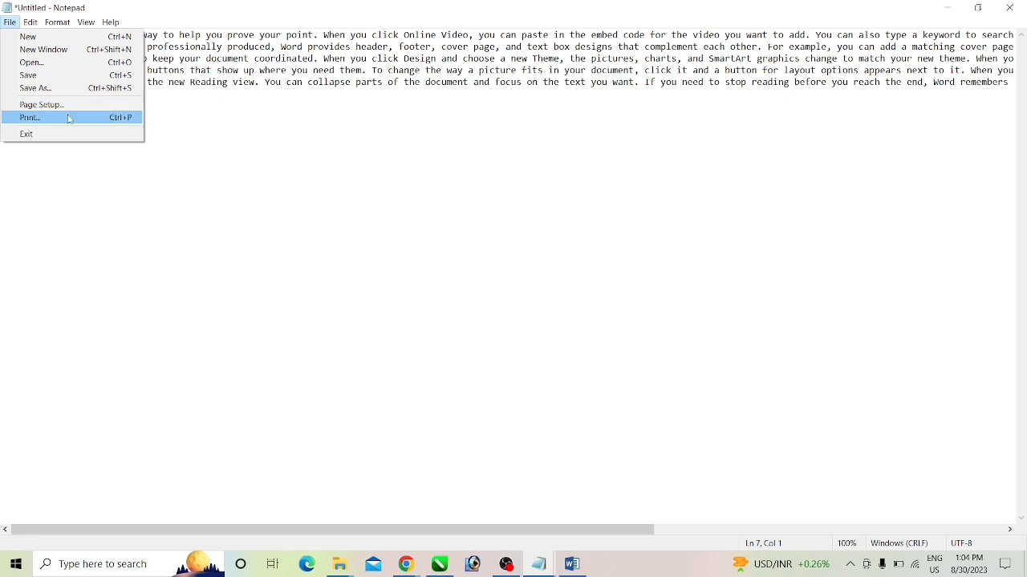
pyautogui.click(70, 108)
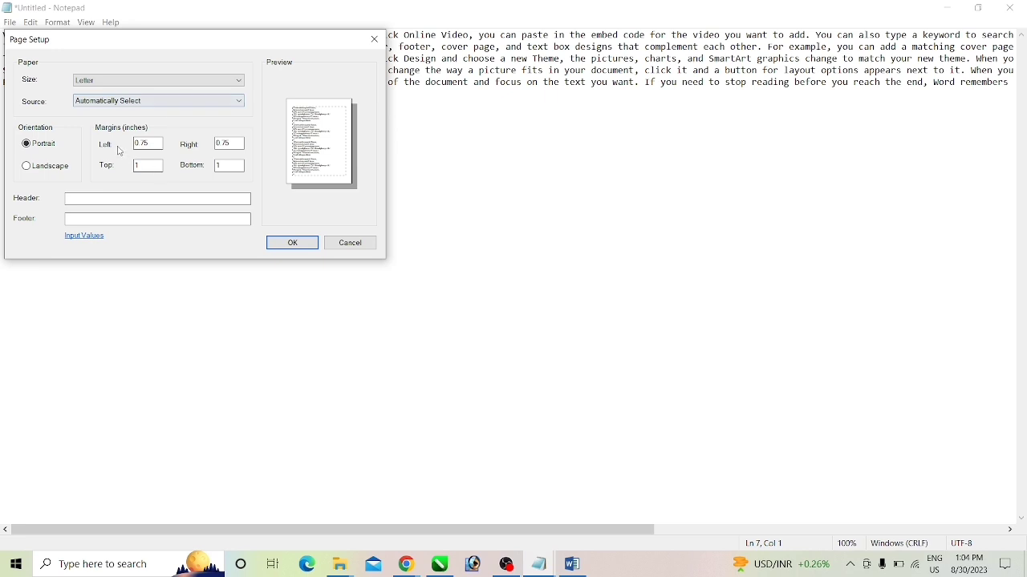
pyautogui.click(117, 81)
pyautogui.click(133, 135)
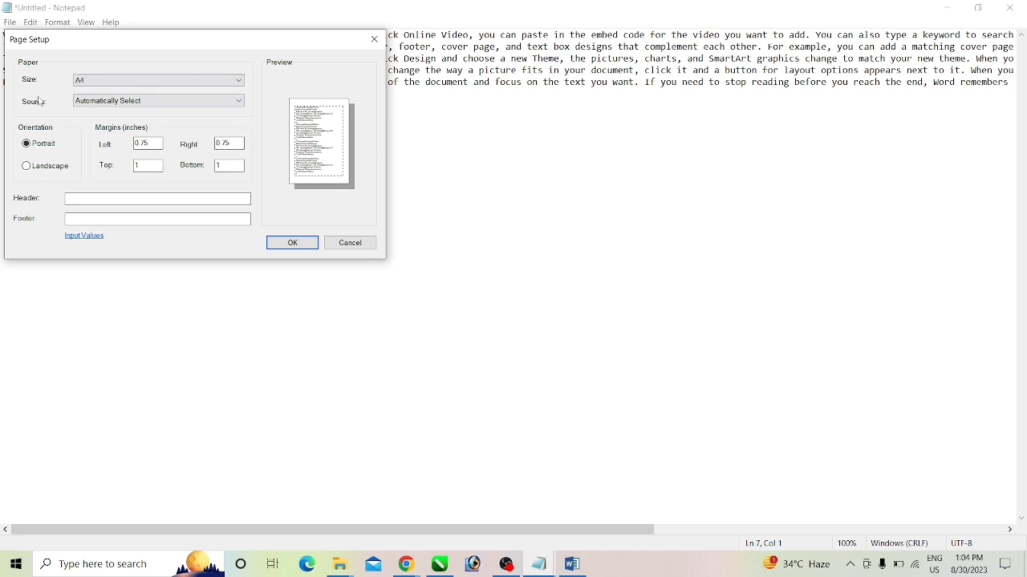
pyautogui.click(241, 103)
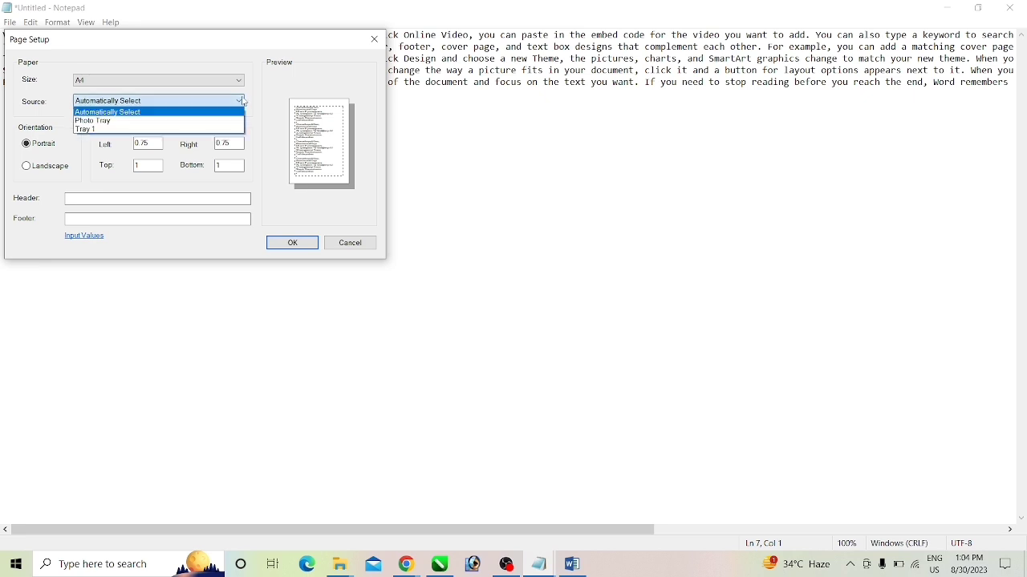
pyautogui.click(474, 291)
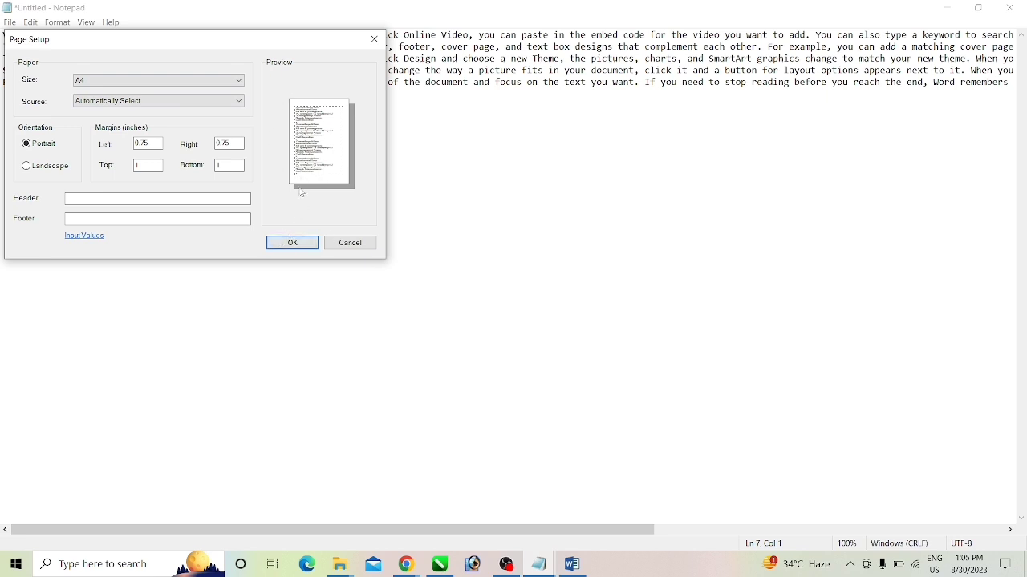
pyautogui.click(293, 244)
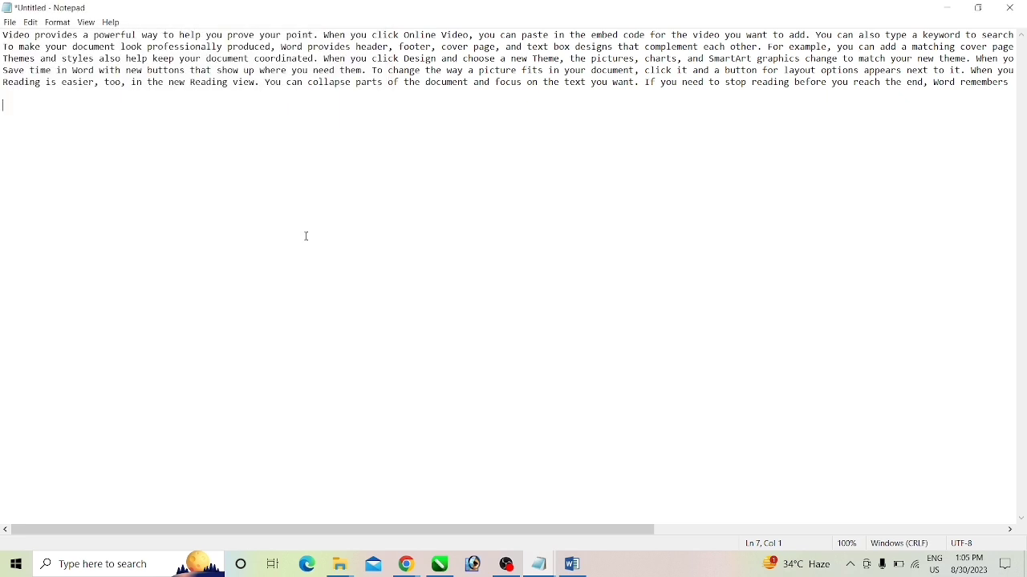
pyautogui.click(14, 25)
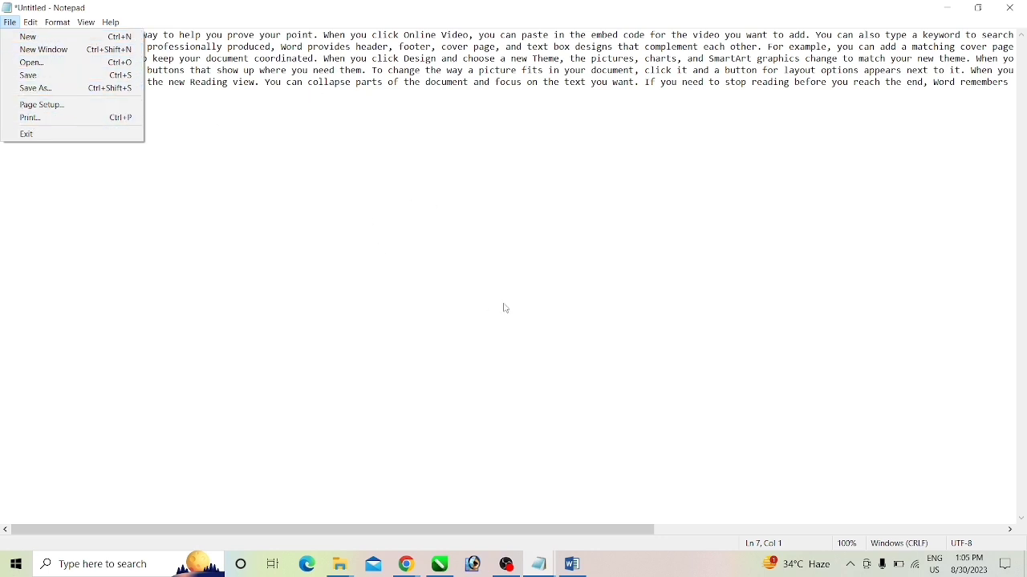
pyautogui.click(98, 121)
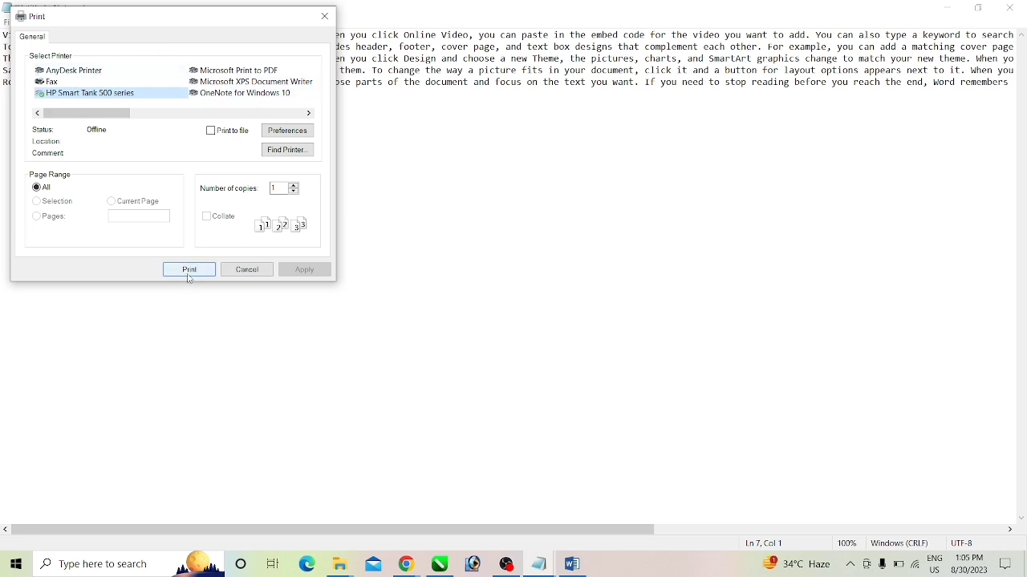
pyautogui.click(325, 16)
pyautogui.click(10, 22)
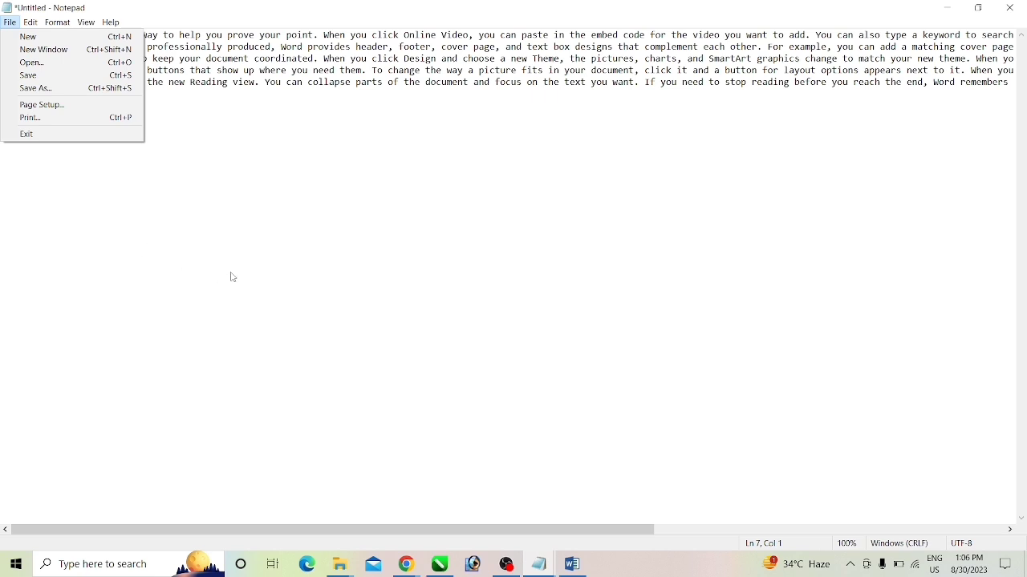
pyautogui.click(192, 150)
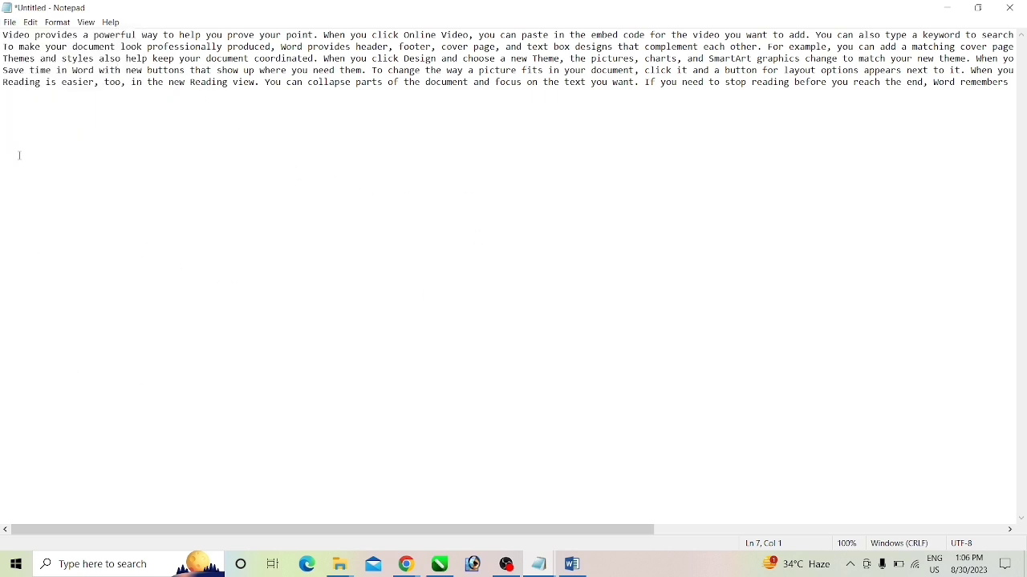
# Look through the File and Edit menus without choosing any command
pyautogui.click(10, 22)
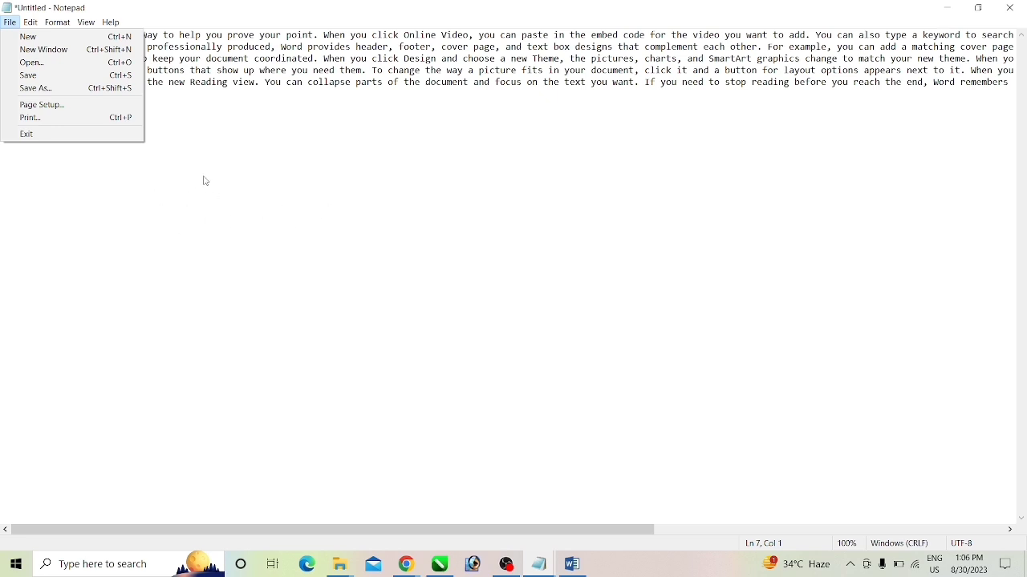
pyautogui.click(238, 270)
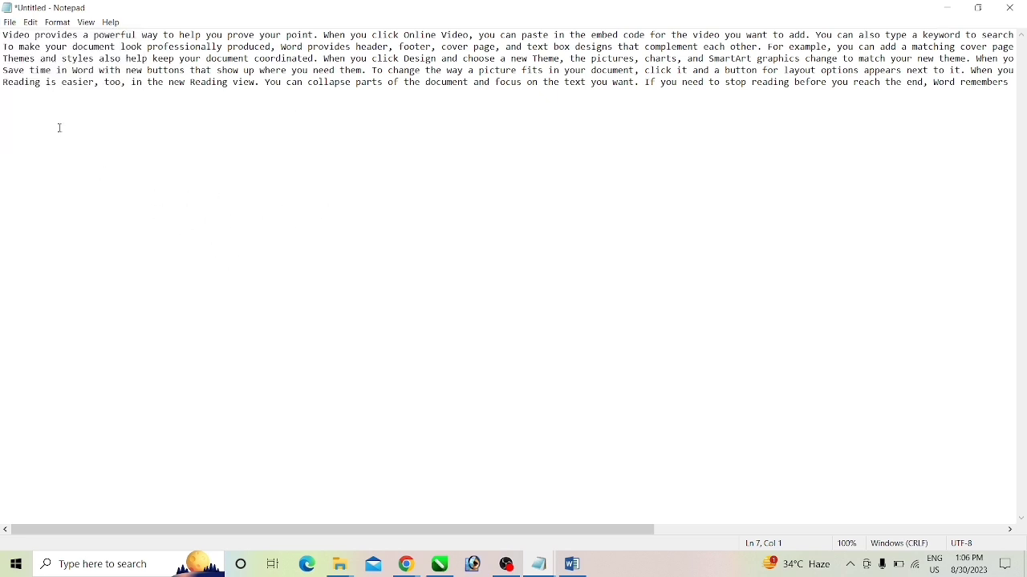
pyautogui.click(32, 25)
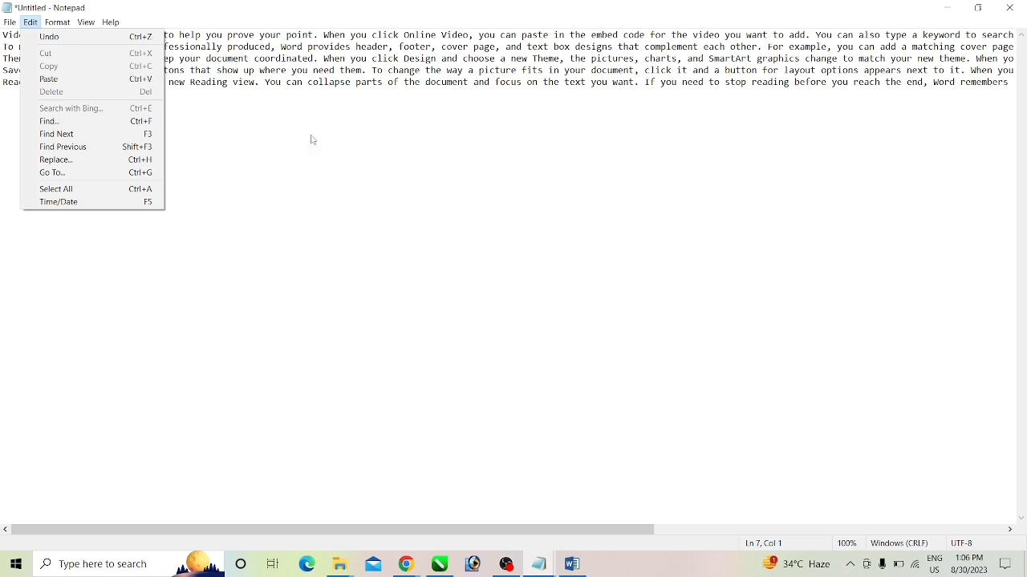
pyautogui.click(612, 268)
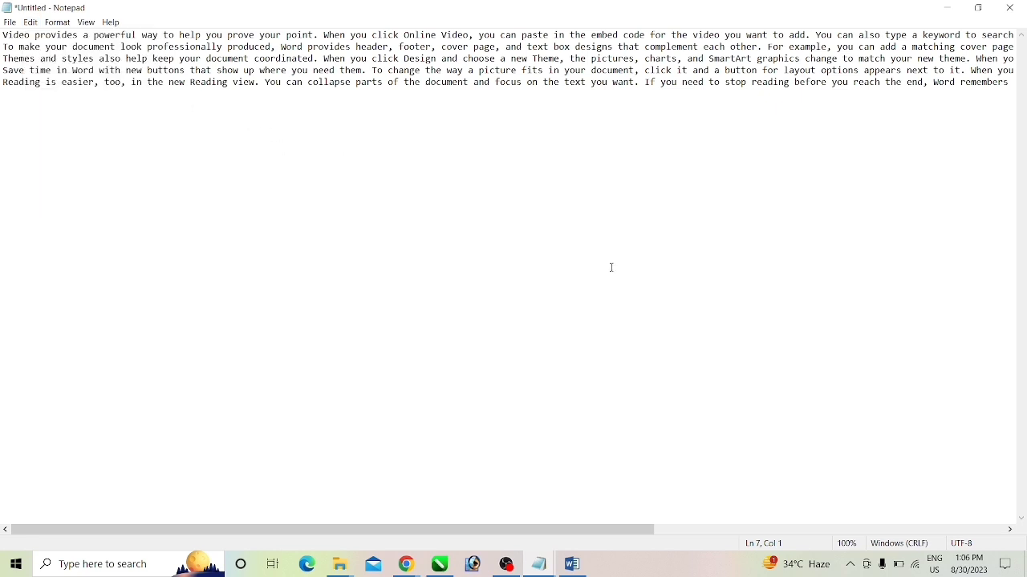
pyautogui.click(30, 23)
pyautogui.click(348, 145)
# Cut 'parts of the document' from the Reading view sentence
pyautogui.moveTo(468, 81); pyautogui.dragTo(358, 84)
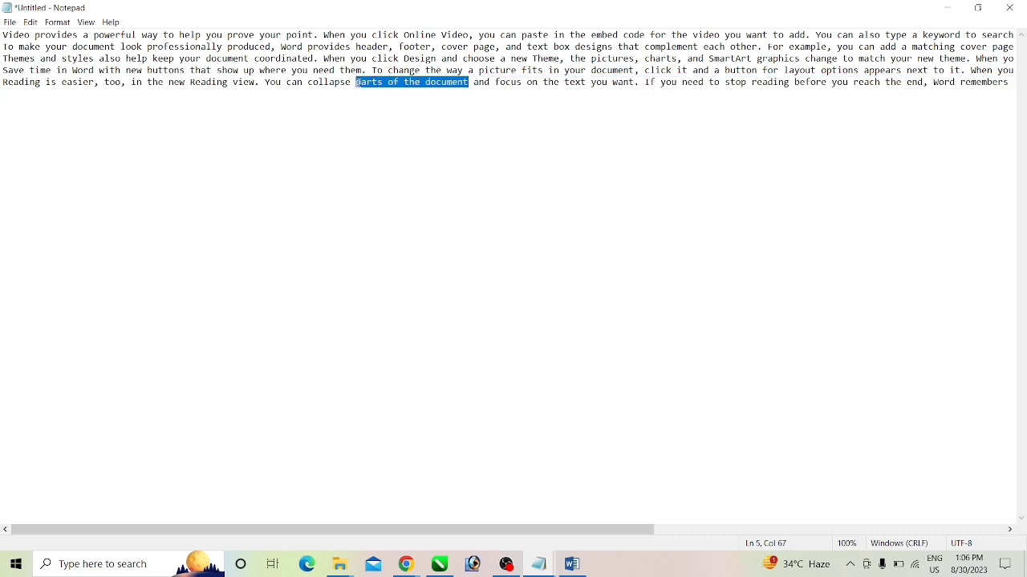
pyautogui.click(35, 25)
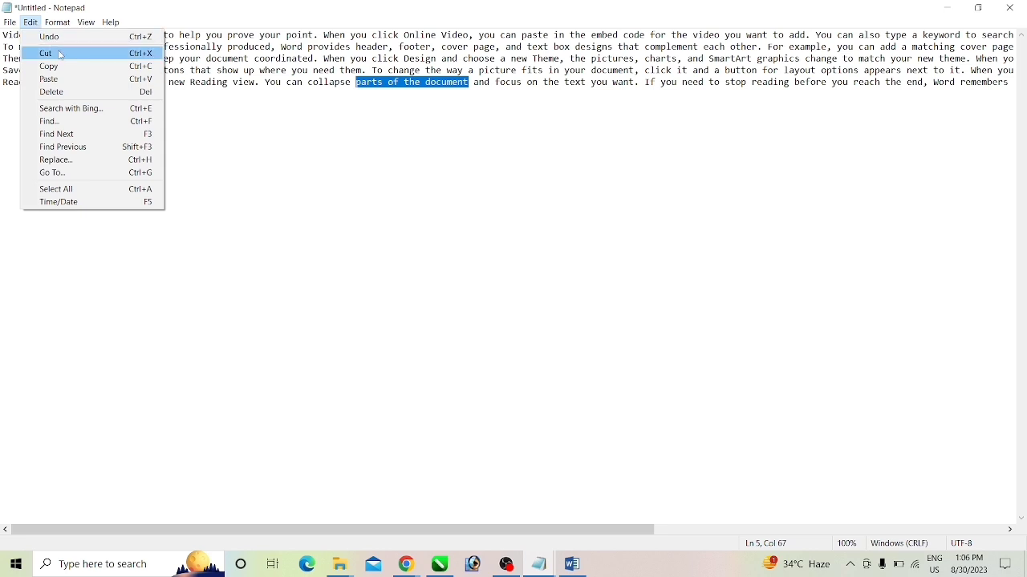
pyautogui.click(61, 54)
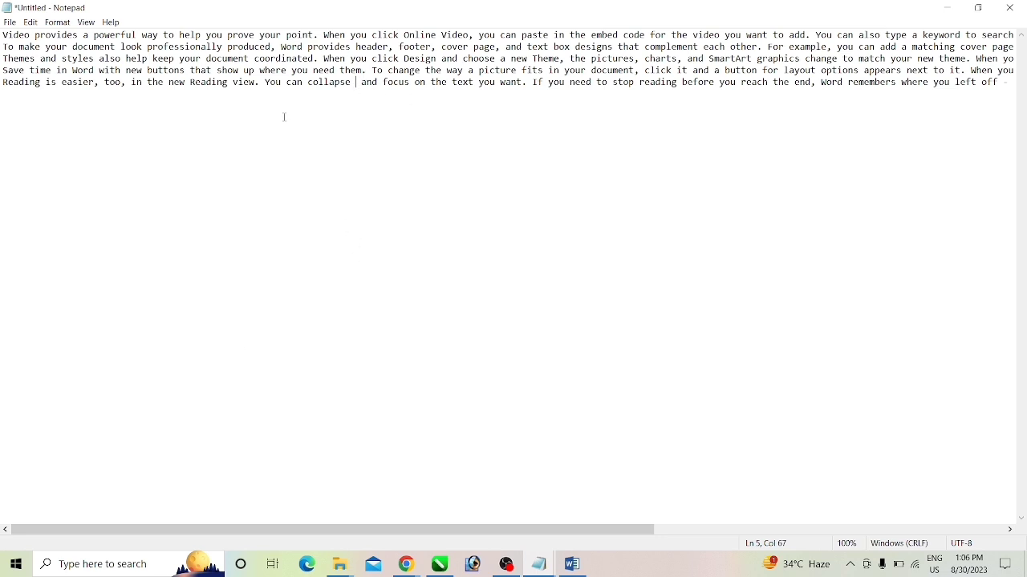
# Undo the cut, then reselect and cut 'parts of the document' again
pyautogui.click(34, 27)
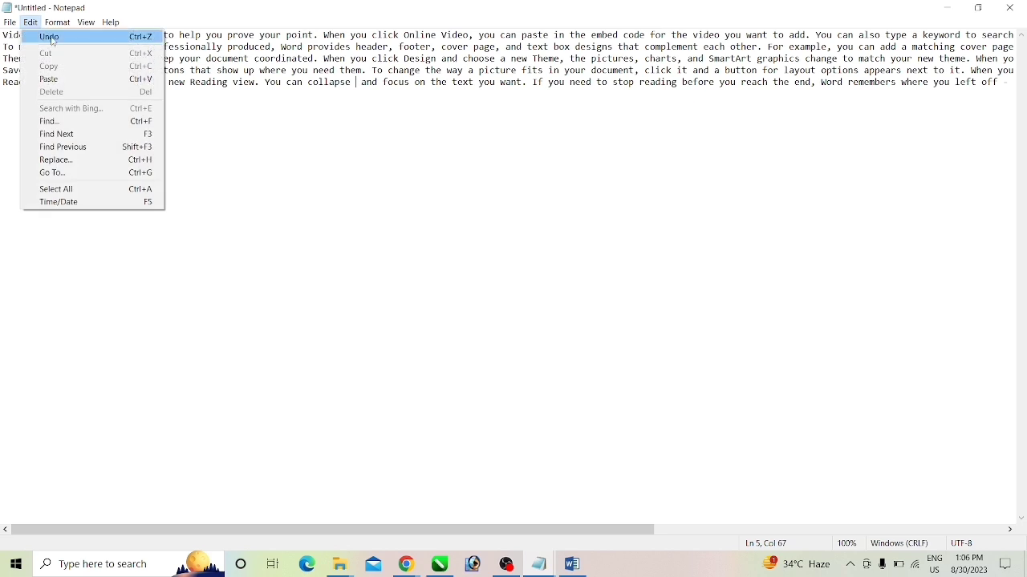
pyautogui.click(53, 38)
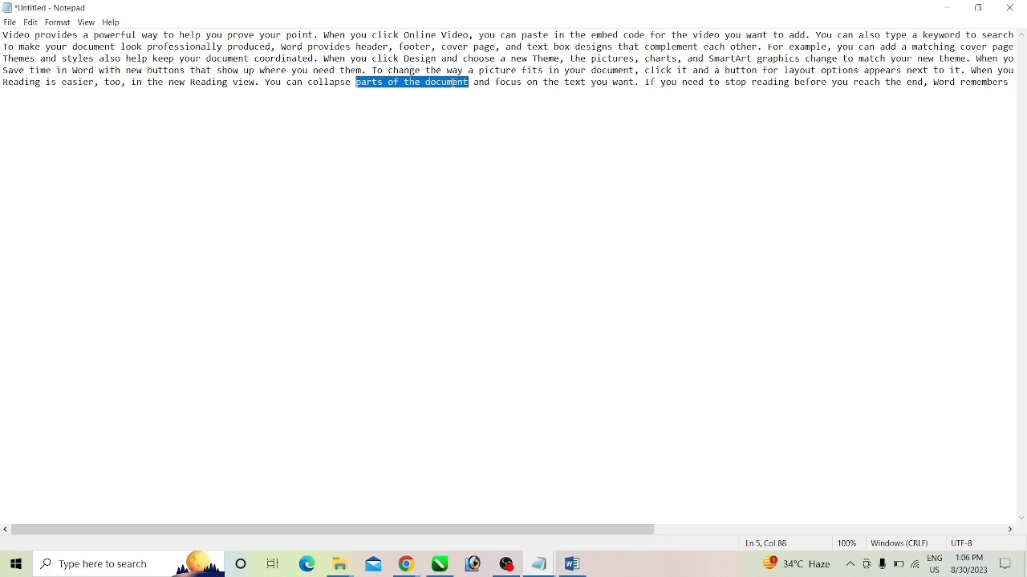
pyautogui.click(457, 107)
pyautogui.moveTo(469, 82); pyautogui.dragTo(357, 86)
pyautogui.click(31, 22)
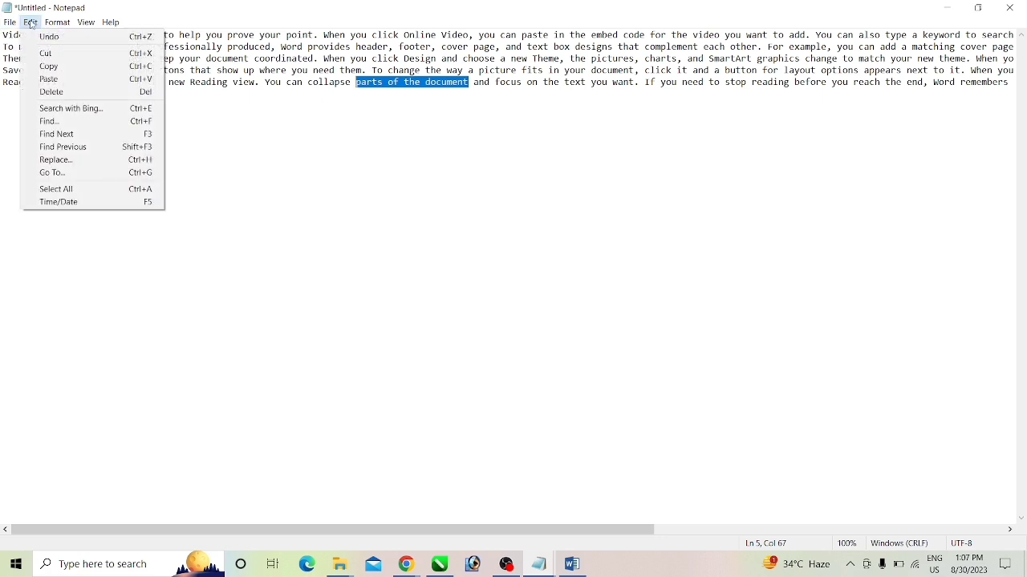
pyautogui.click(67, 56)
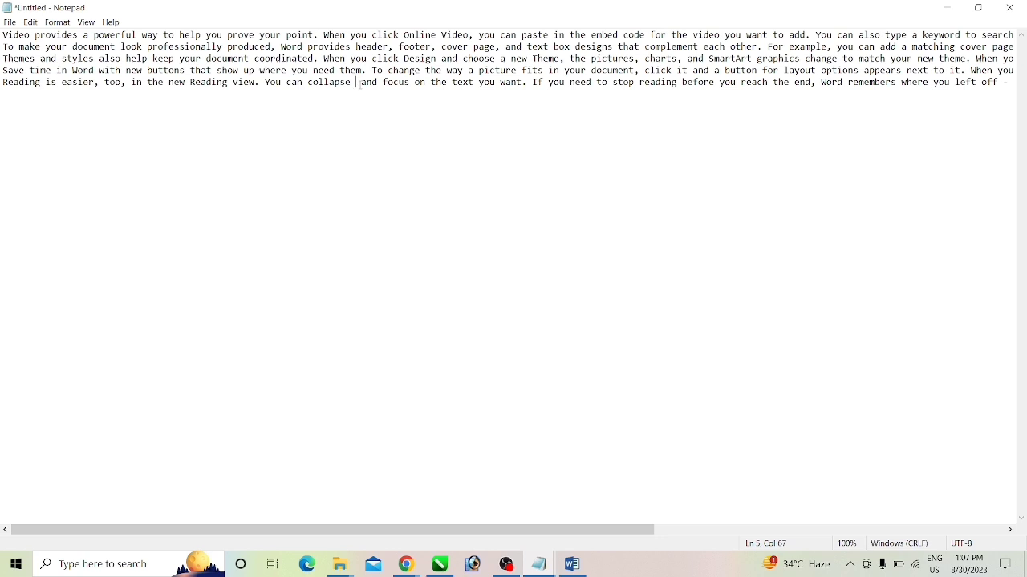
# Undo the second cut and reselect 'parts of the document'
pyautogui.click(31, 23)
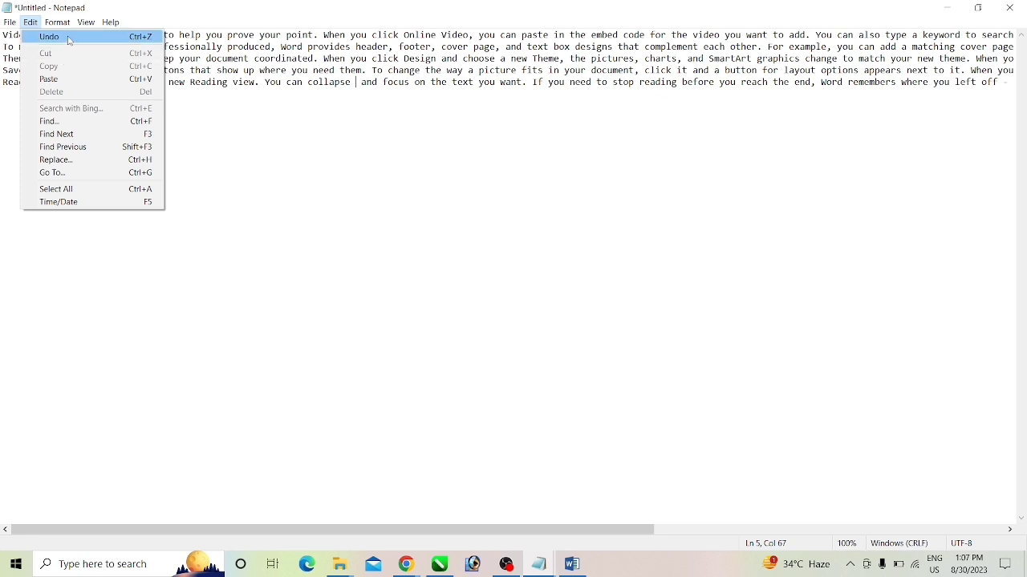
pyautogui.click(71, 37)
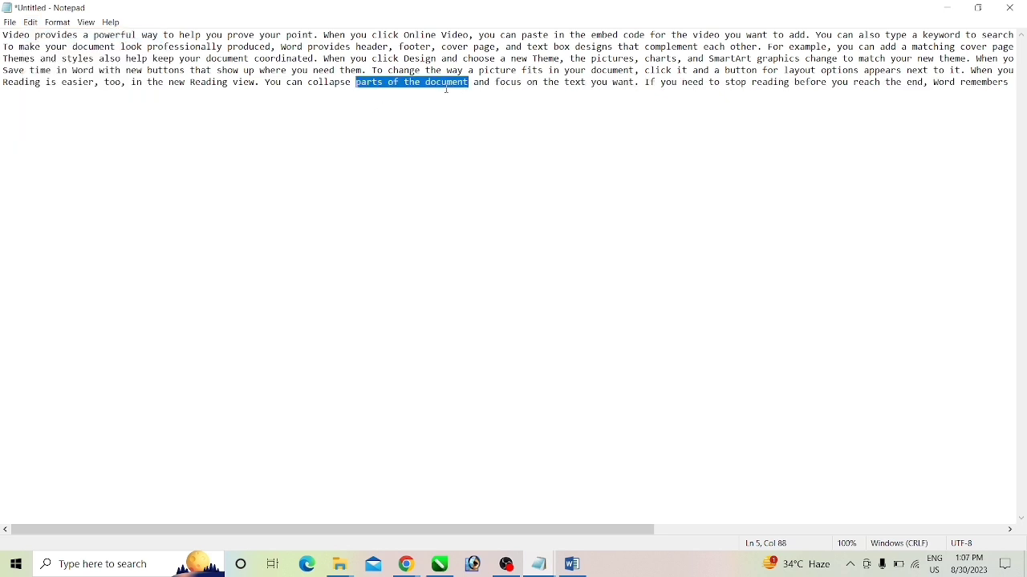
pyautogui.click(30, 24)
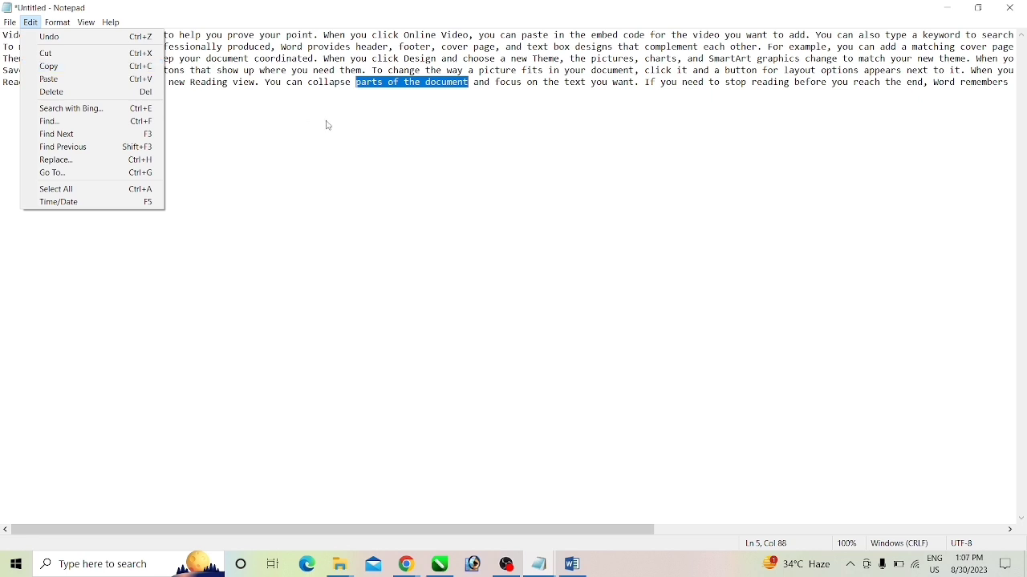
pyautogui.click(470, 94)
pyautogui.moveTo(469, 85); pyautogui.dragTo(356, 85)
pyautogui.hotkey('ctrl', 'c')
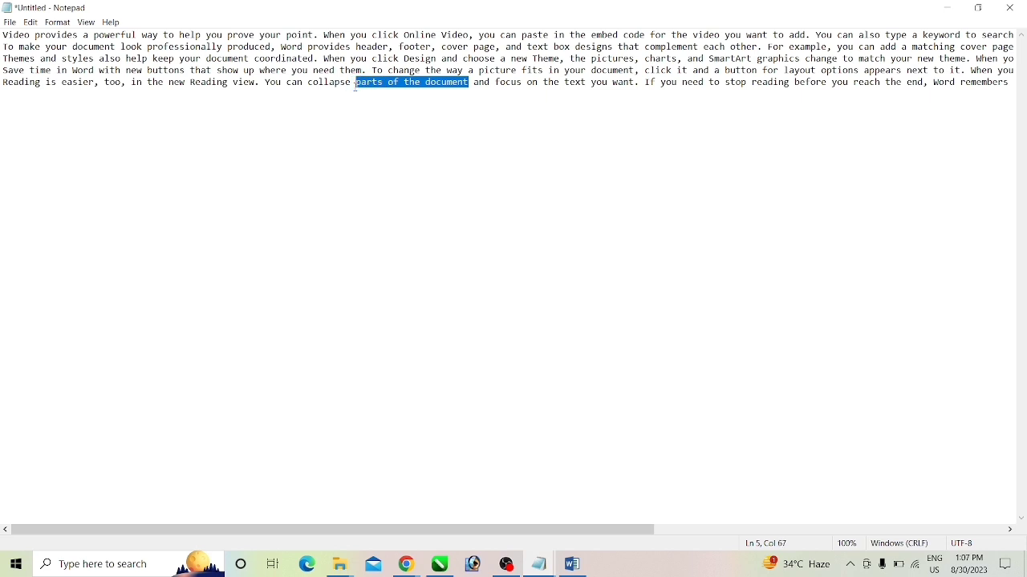
# Copy the phrase 'parts of the document' and paste it on the empty line below
pyautogui.click(30, 24)
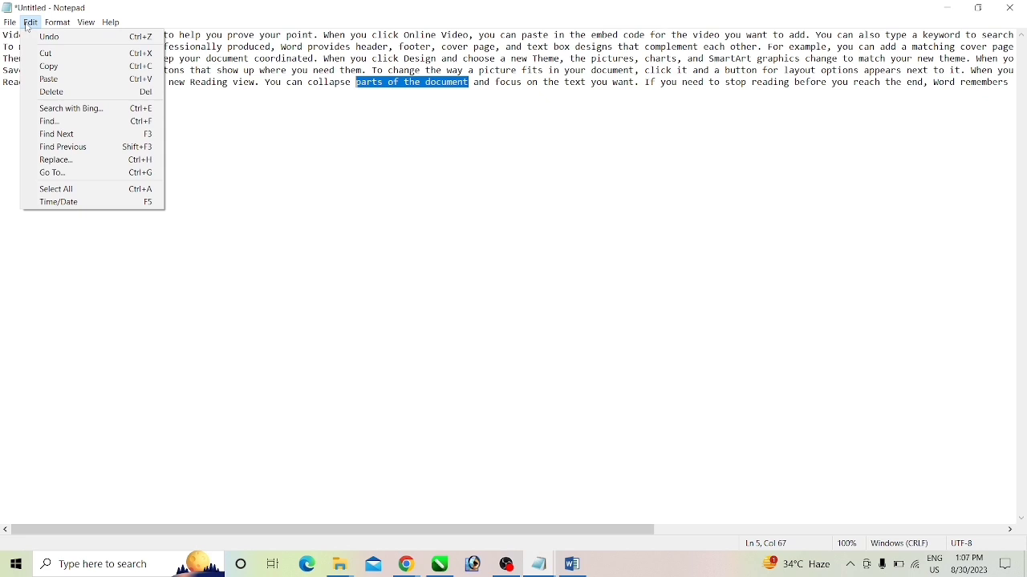
pyautogui.click(94, 67)
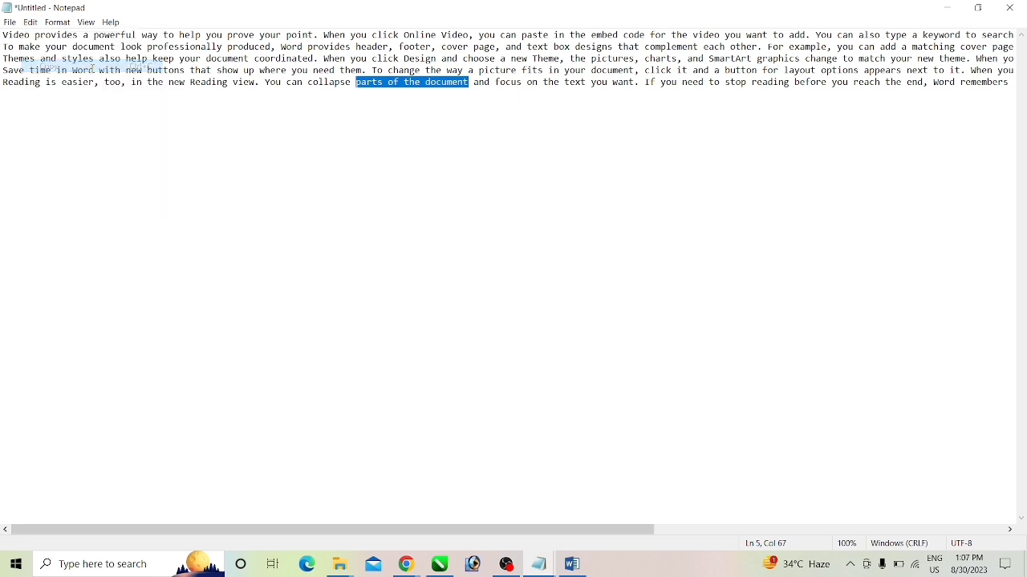
pyautogui.click(5, 97)
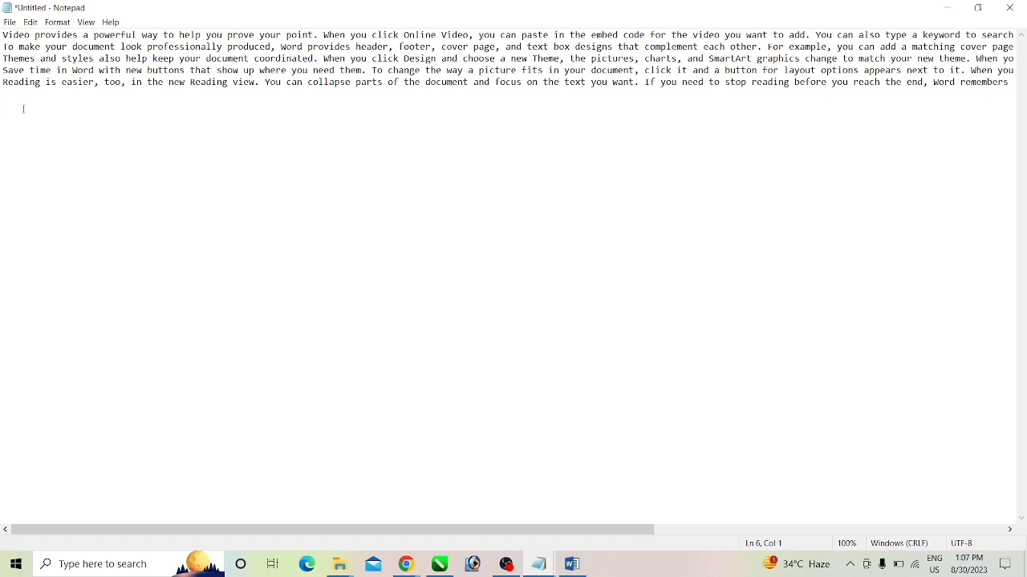
pyautogui.hotkey('ctrl', 'v')
# Paste the phrase three more times with Edit > Paste, giving four run-together copies
pyautogui.click(30, 23)
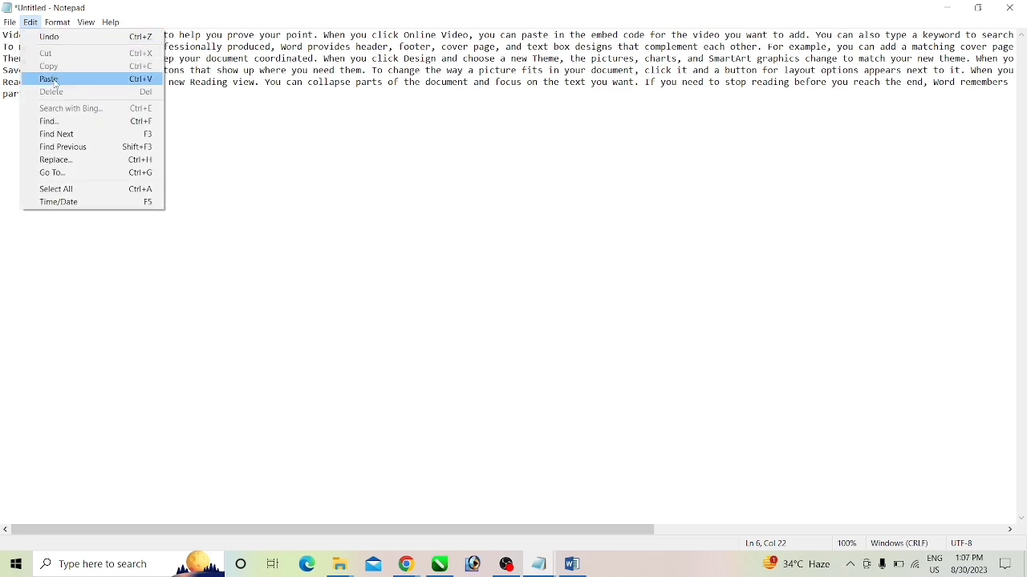
pyautogui.click(56, 81)
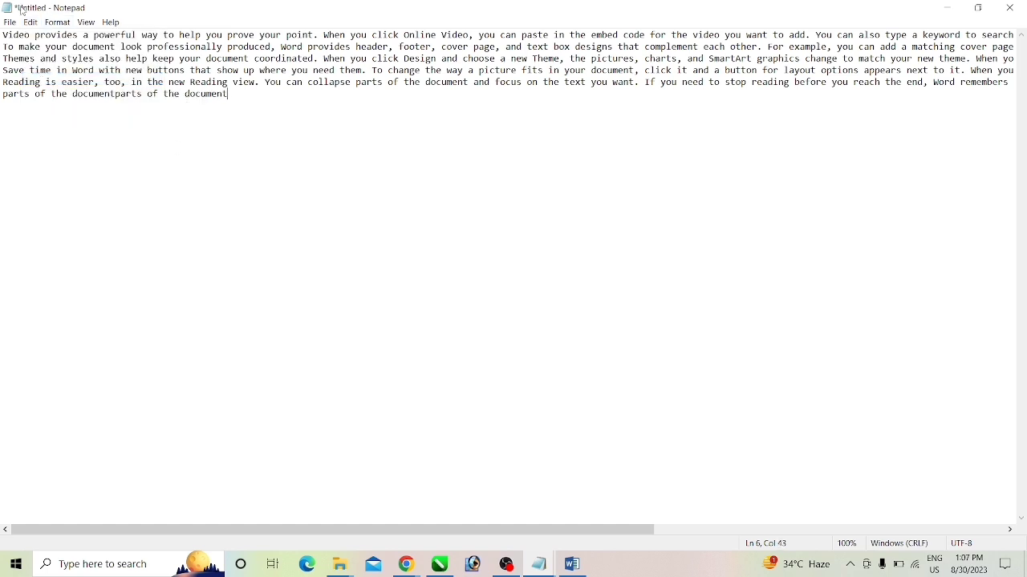
pyautogui.click(30, 22)
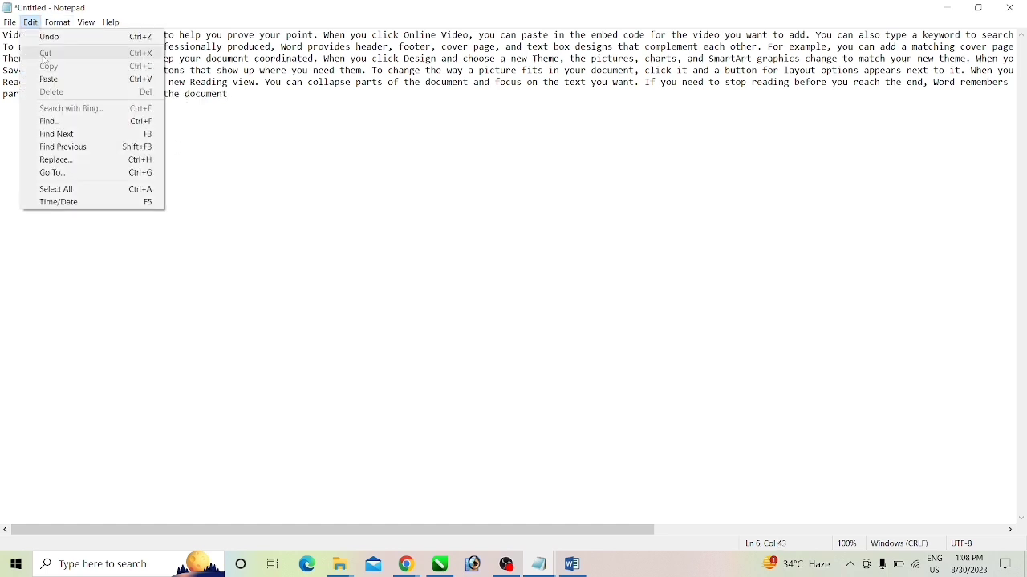
pyautogui.click(56, 80)
pyautogui.click(30, 22)
pyautogui.click(56, 80)
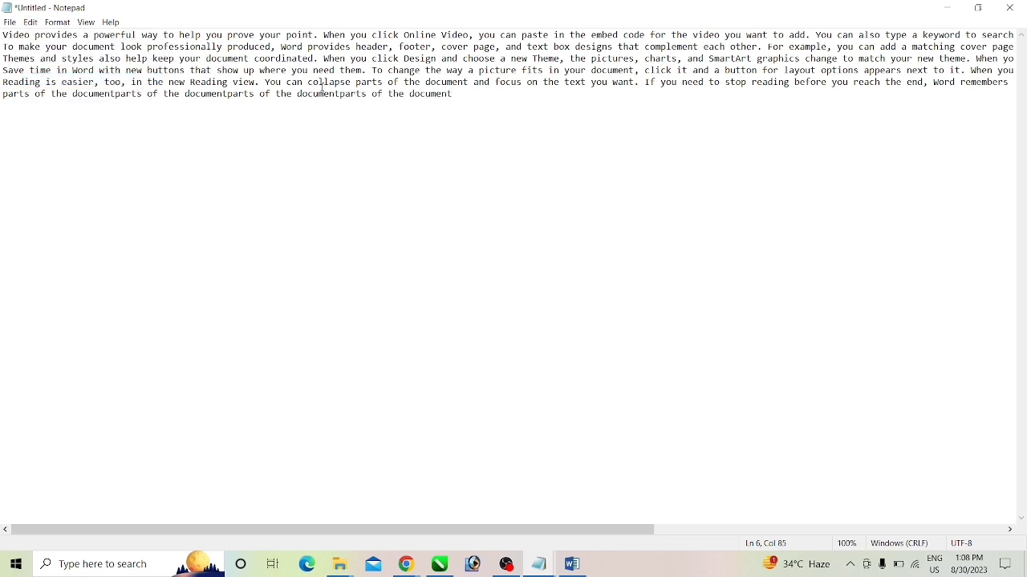
pyautogui.click(30, 22)
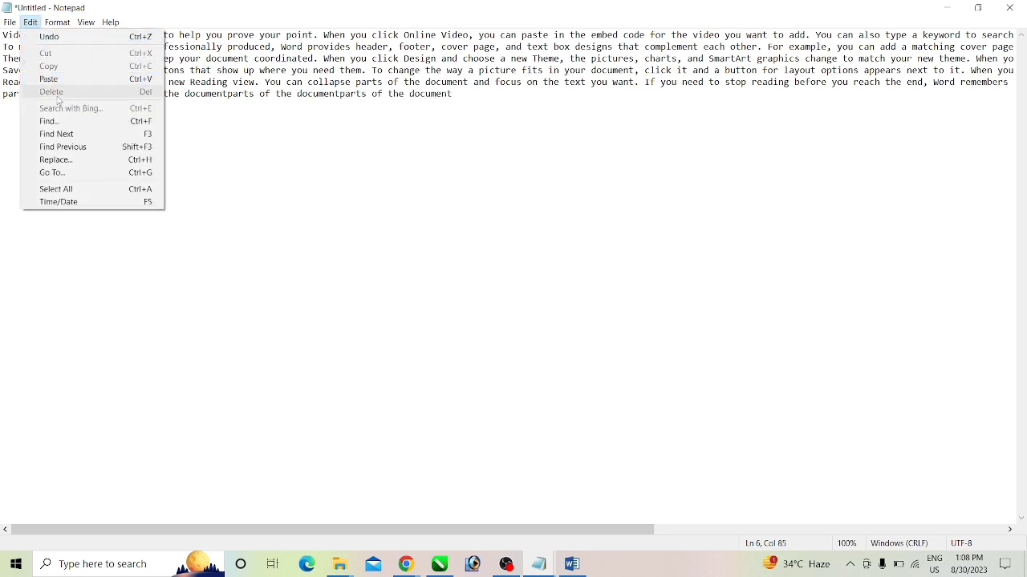
pyautogui.click(510, 83)
# Select the whole line of pasted copies
pyautogui.moveTo(462, 97); pyautogui.dragTo(390, 95)
pyautogui.click(220, 112)
pyautogui.moveTo(220, 112)
pyautogui.mouseDown()
pyautogui.moveTo(137, 95)
pyautogui.moveTo(3, 96)
pyautogui.mouseUp()
pyautogui.click(130, 107)
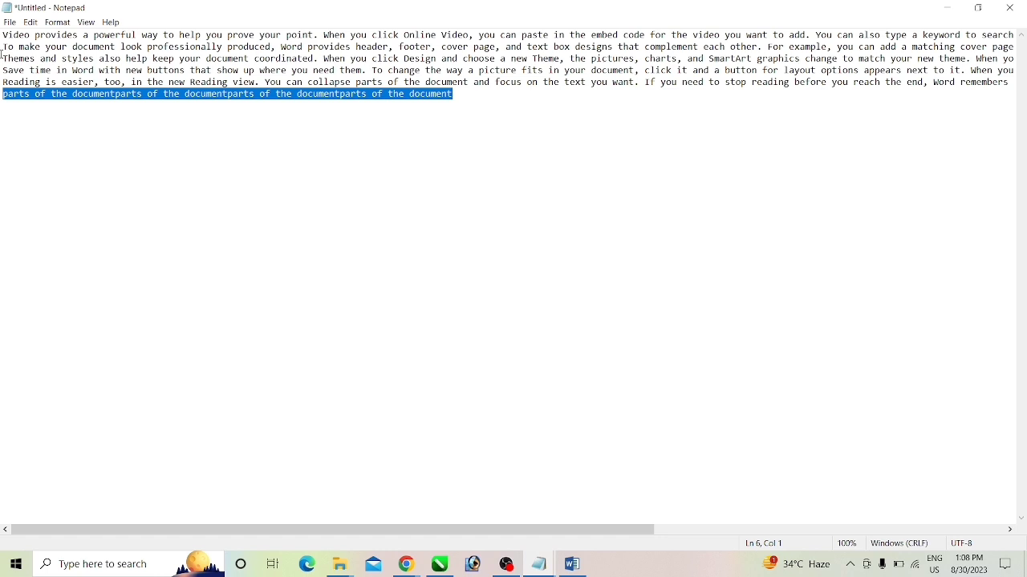
# Delete the pasted-copies line, then select 'new Reading view. You can collapse parts'
pyautogui.click(31, 24)
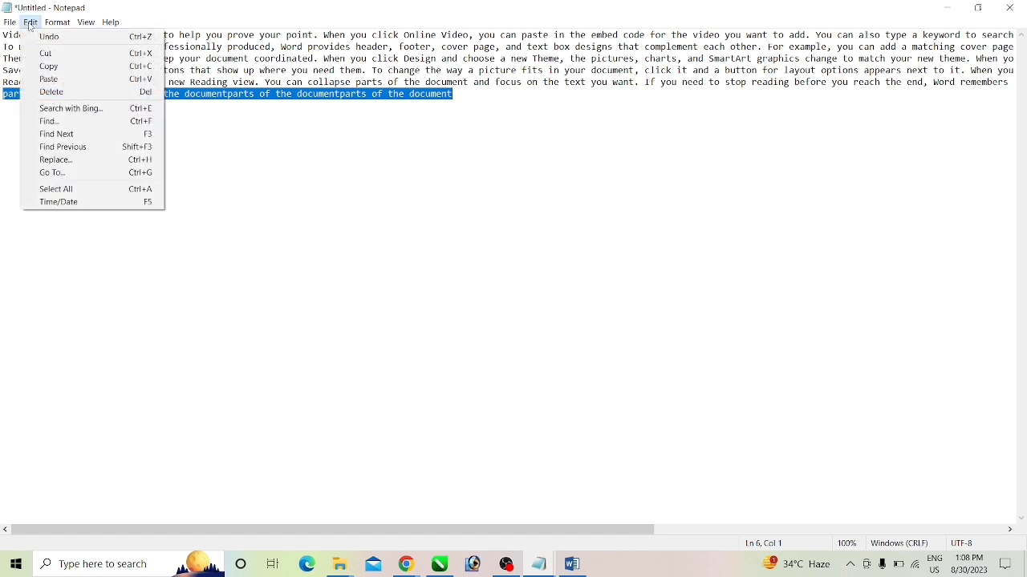
pyautogui.click(44, 93)
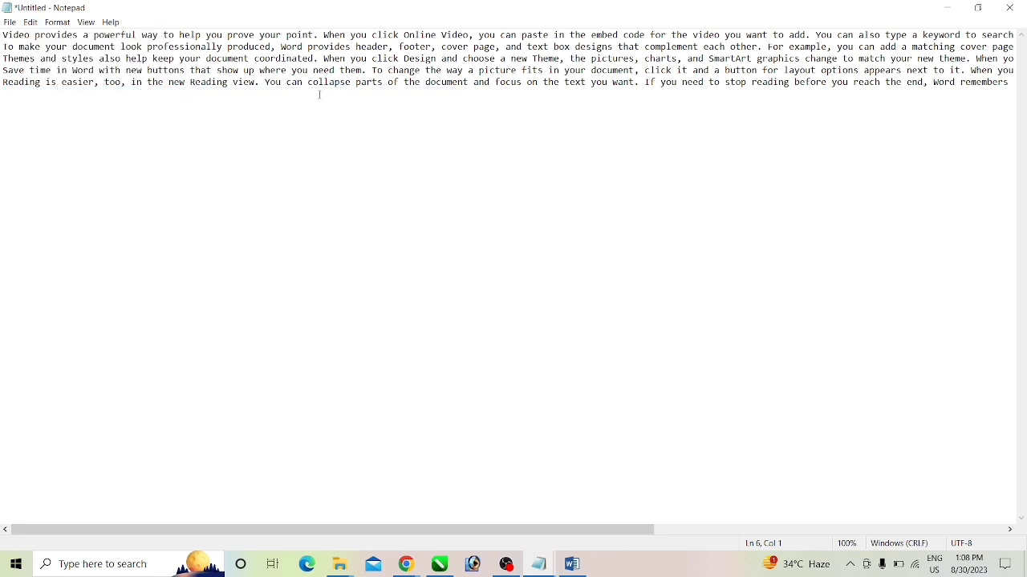
pyautogui.click(30, 21)
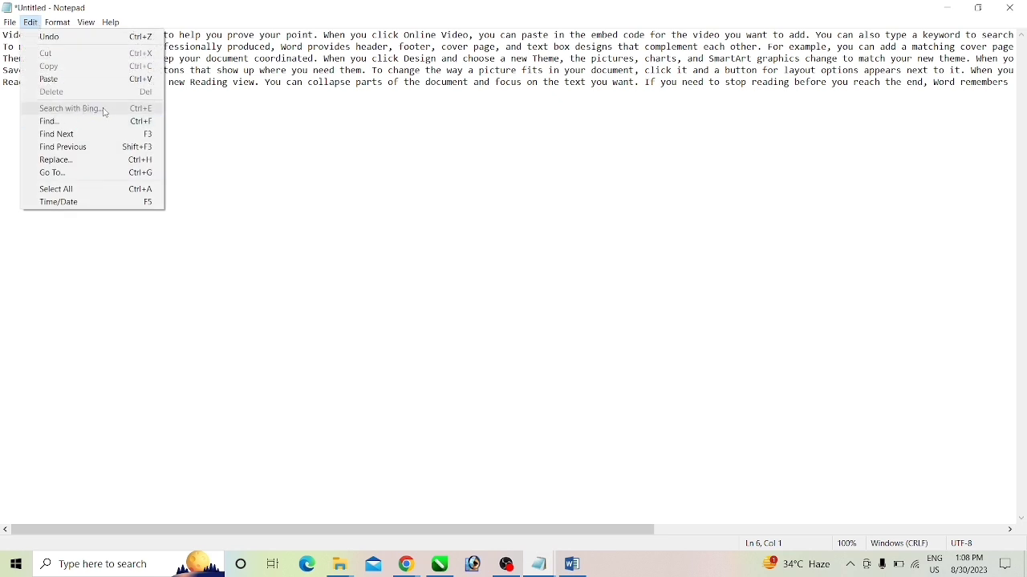
pyautogui.click(305, 110)
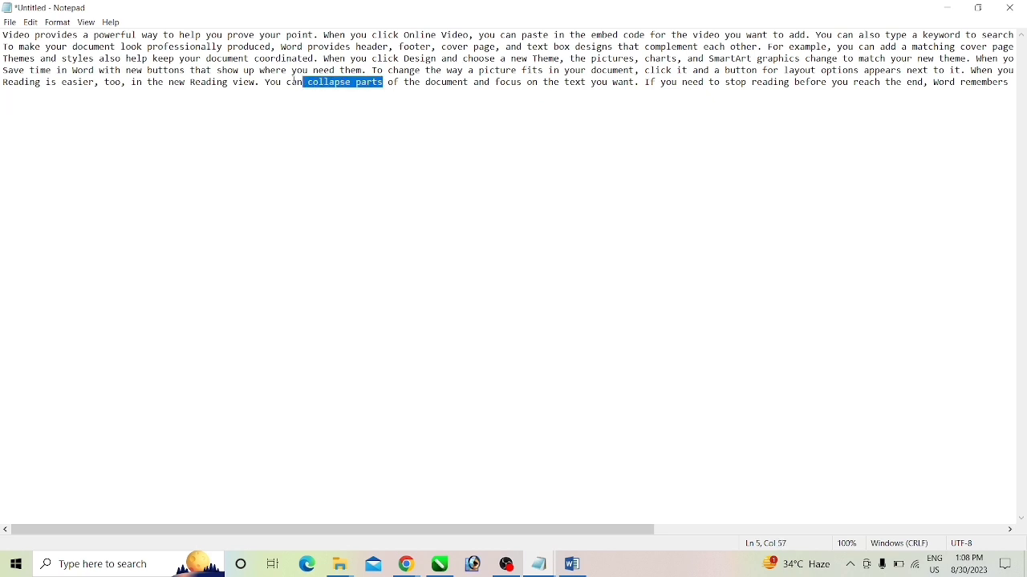
pyautogui.moveTo(383, 81); pyautogui.dragTo(169, 82)
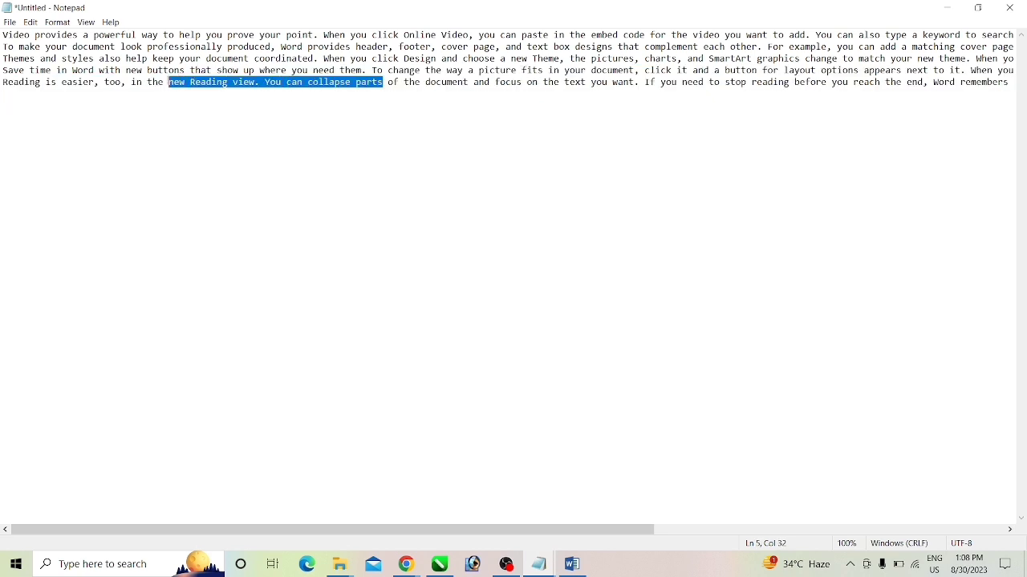
pyautogui.click(30, 22)
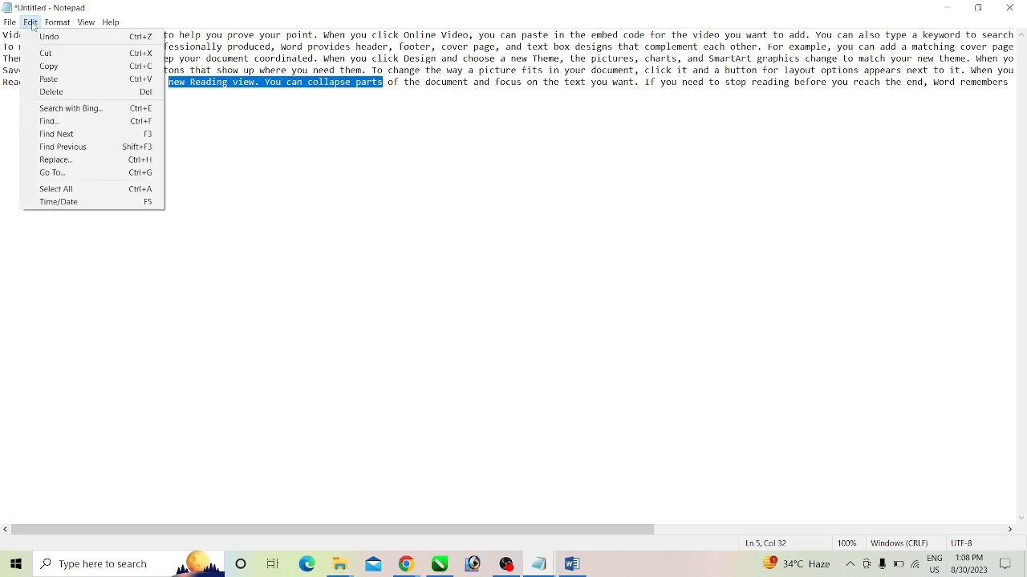
pyautogui.click(80, 112)
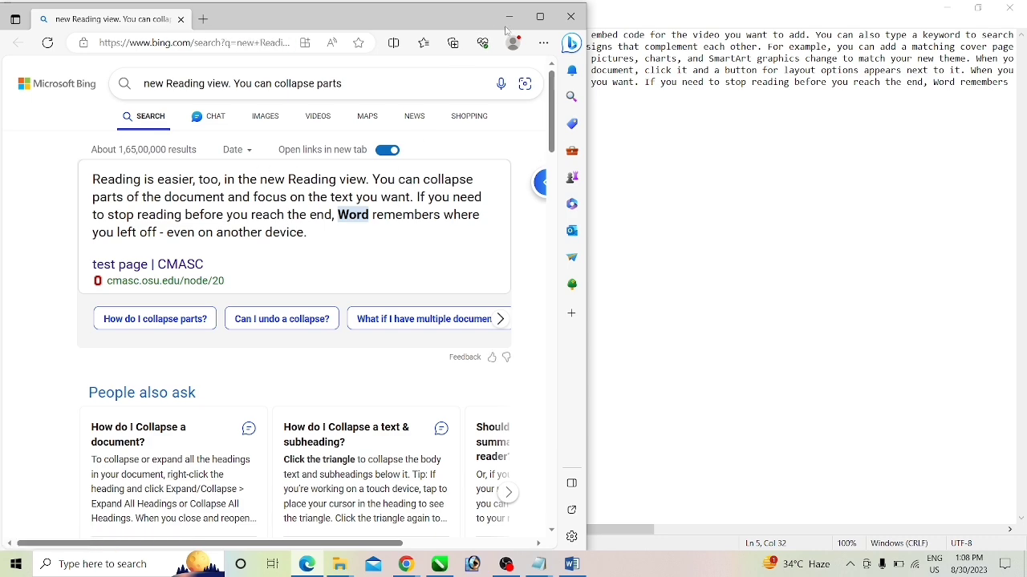
pyautogui.click(569, 19)
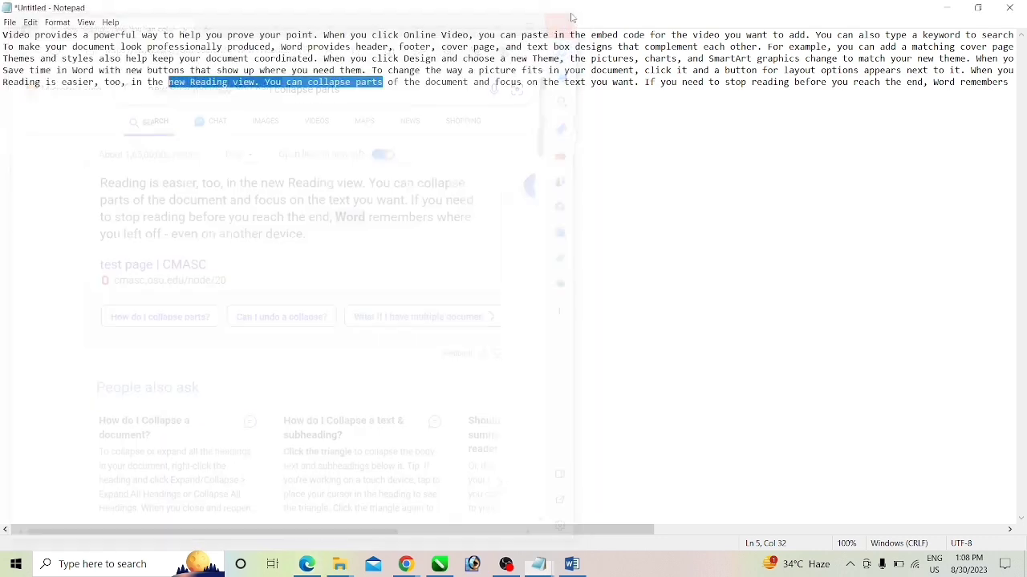
# Open Find and search downward for 'click', dismissing the not-found message
pyautogui.click(30, 23)
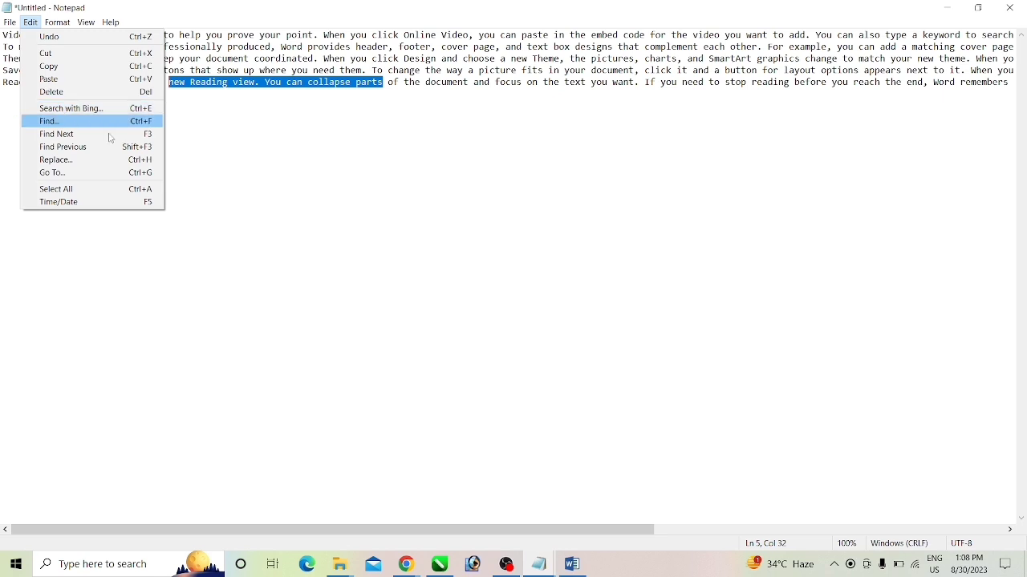
pyautogui.click(326, 150)
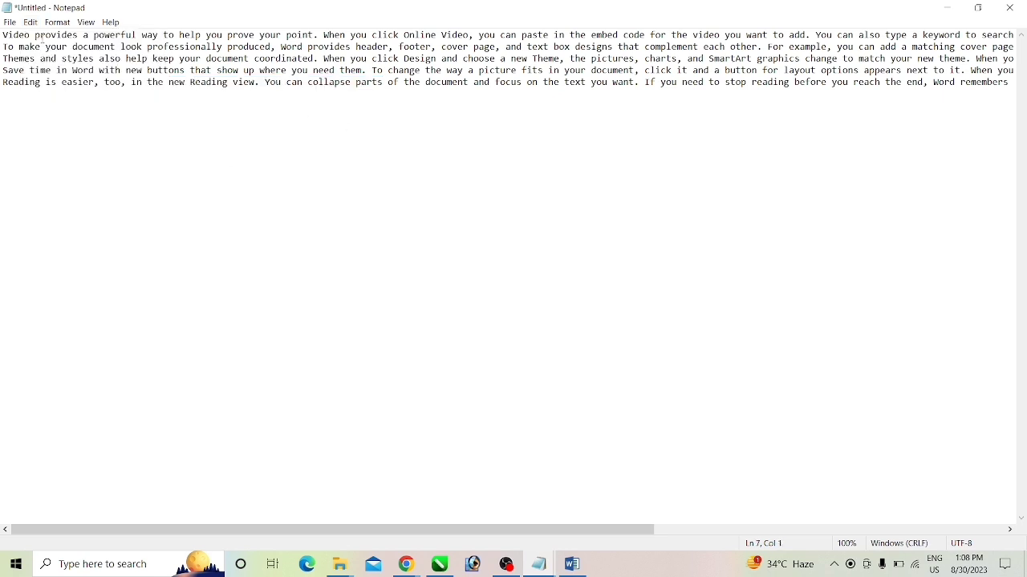
pyautogui.click(31, 22)
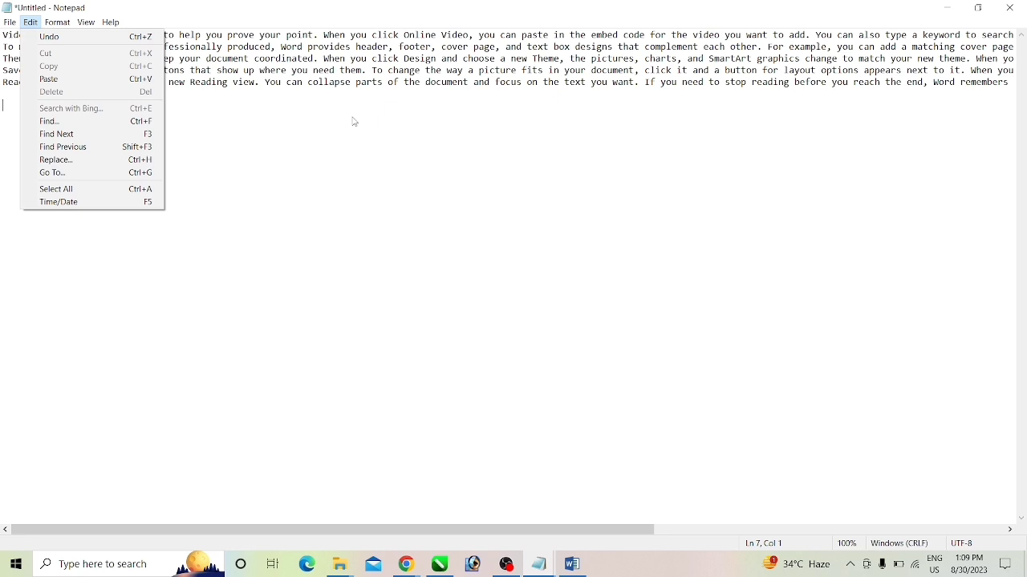
pyautogui.click(105, 123)
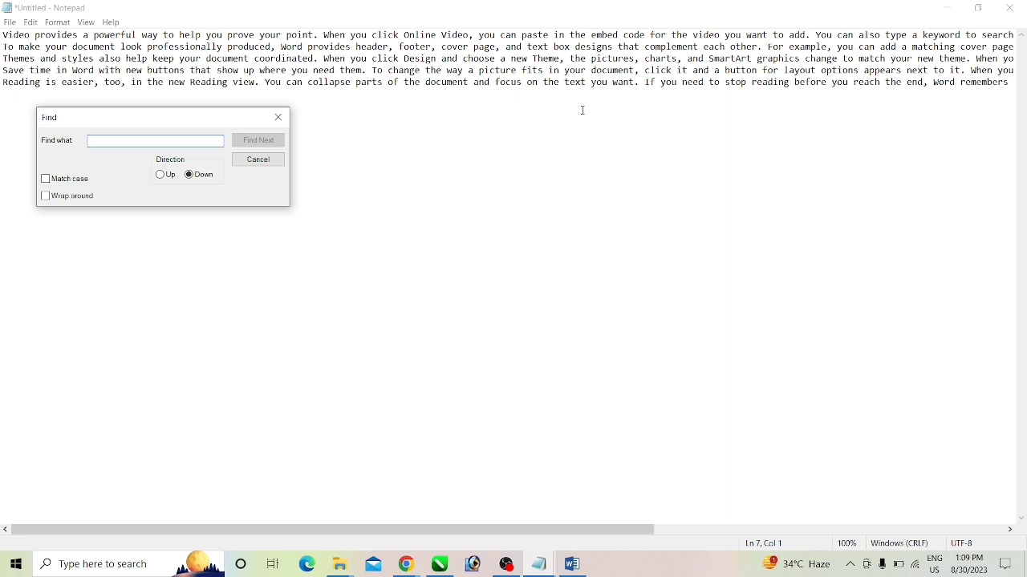
pyautogui.write('click')
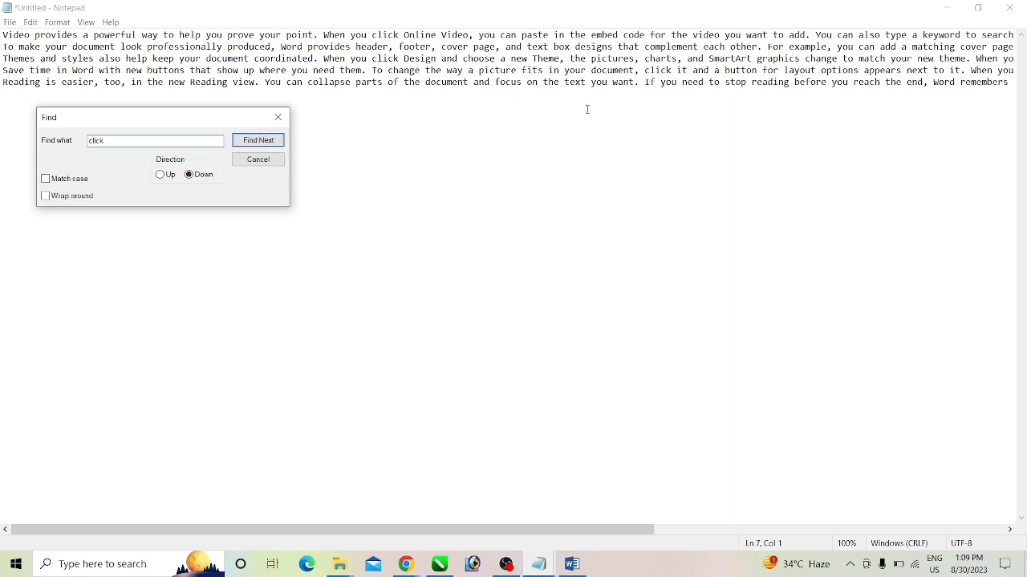
pyautogui.click(270, 142)
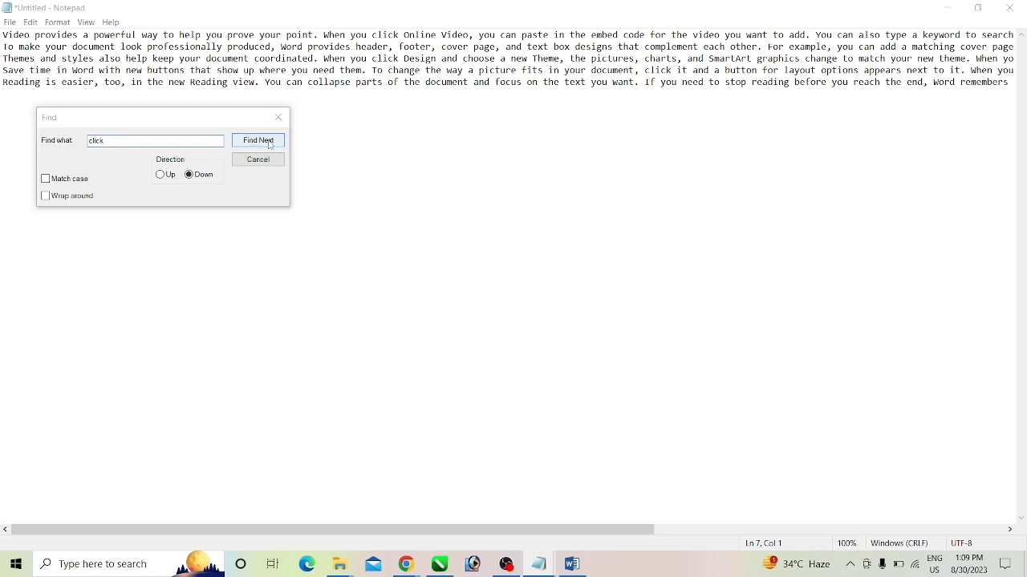
pyautogui.click(541, 332)
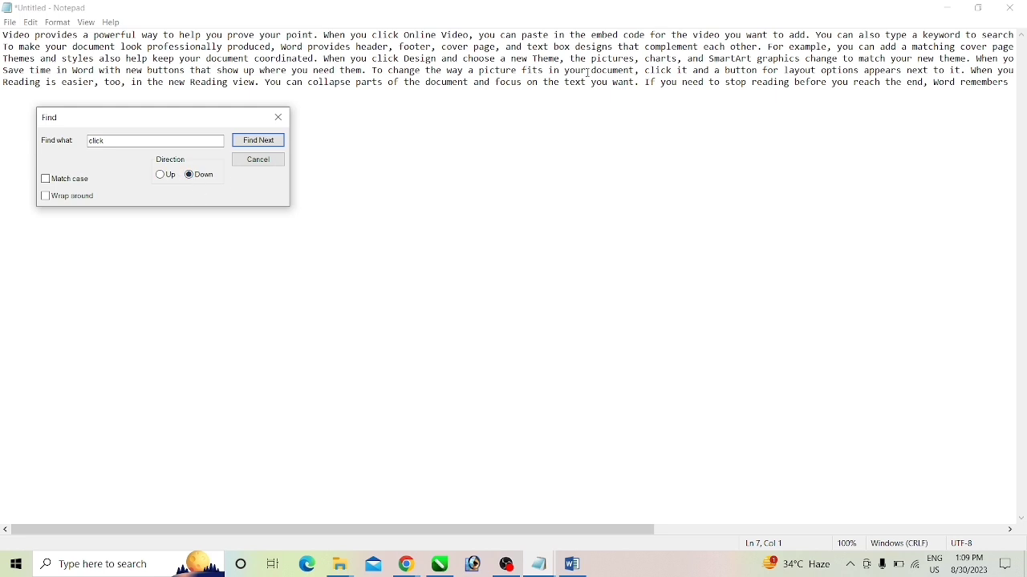
# Set the direction to Up and step upward through the 'click' matches to line 1
pyautogui.click(160, 175)
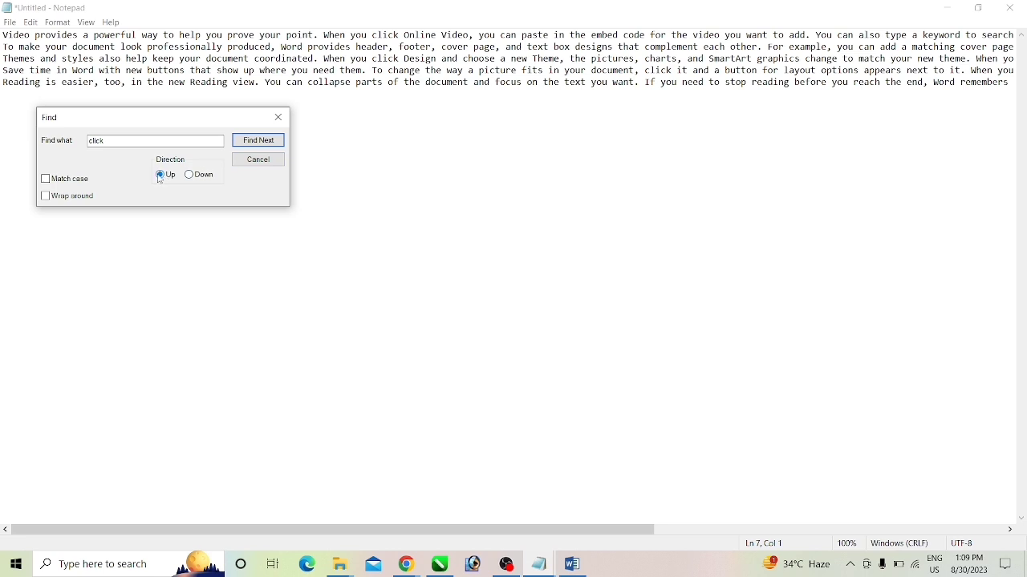
pyautogui.click(259, 143)
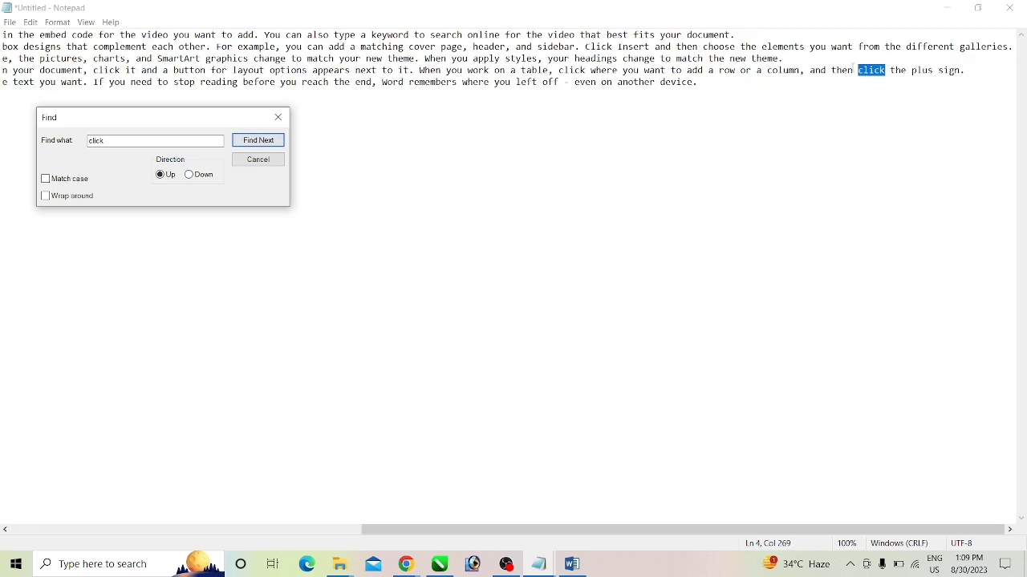
pyautogui.click(270, 146)
pyautogui.click(270, 146)
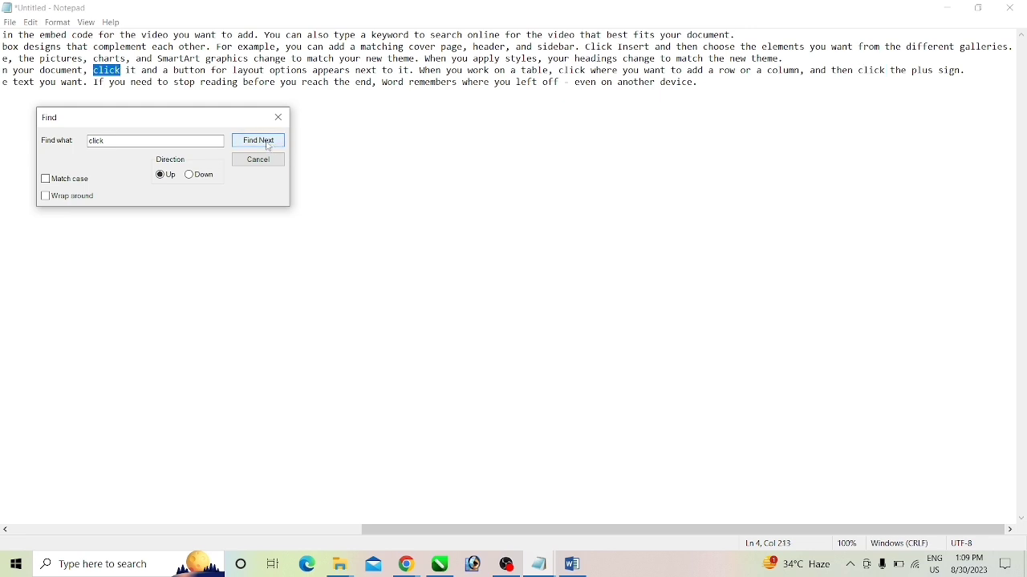
pyautogui.click(268, 145)
pyautogui.click(268, 145)
pyautogui.click(268, 144)
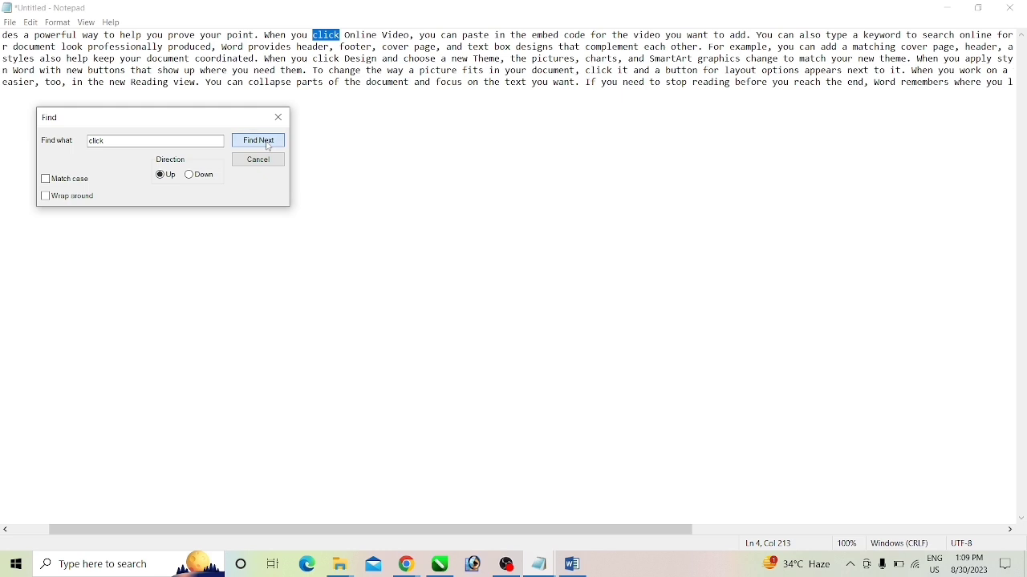
pyautogui.click(267, 142)
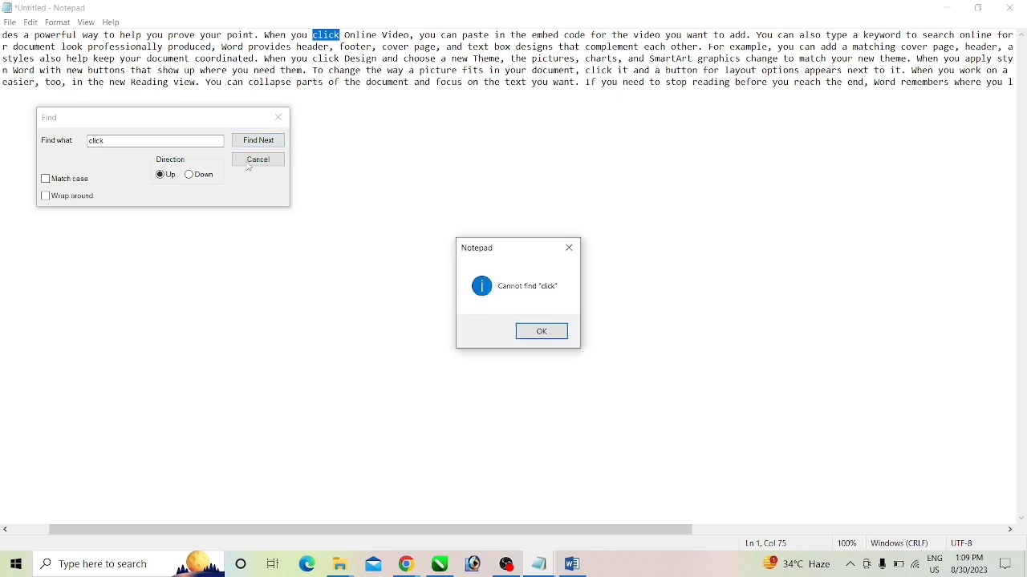
pyautogui.click(542, 332)
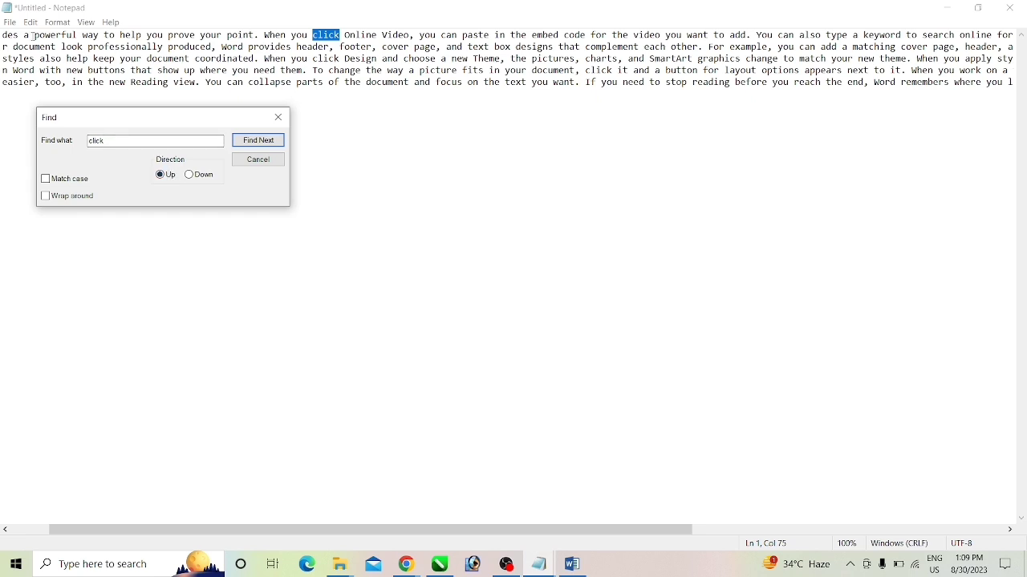
# Set the direction back to Down and step to the last 'click' on line 4
pyautogui.click(198, 178)
pyautogui.click(252, 143)
pyautogui.click(252, 143)
pyautogui.click(251, 144)
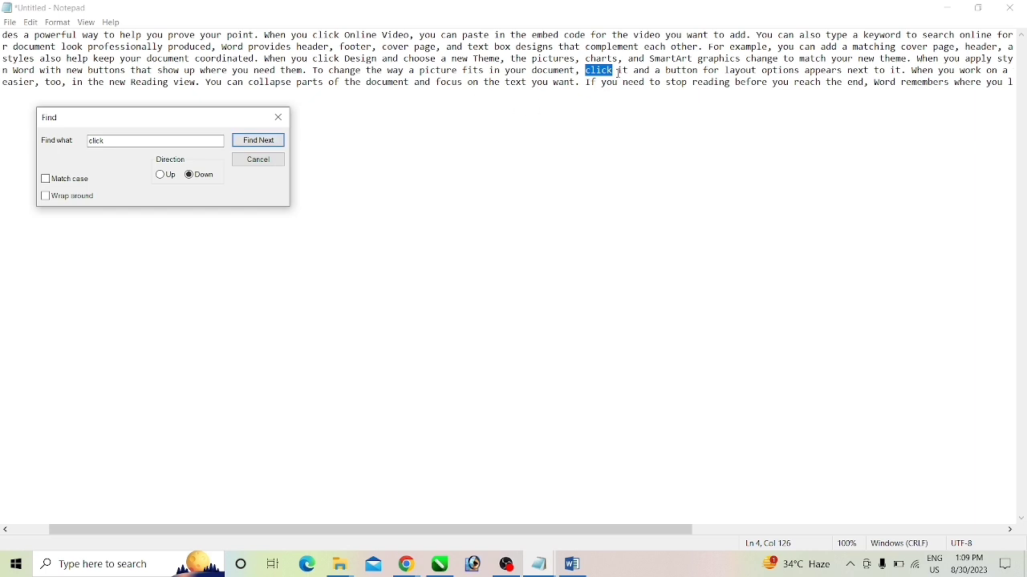
pyautogui.click(258, 141)
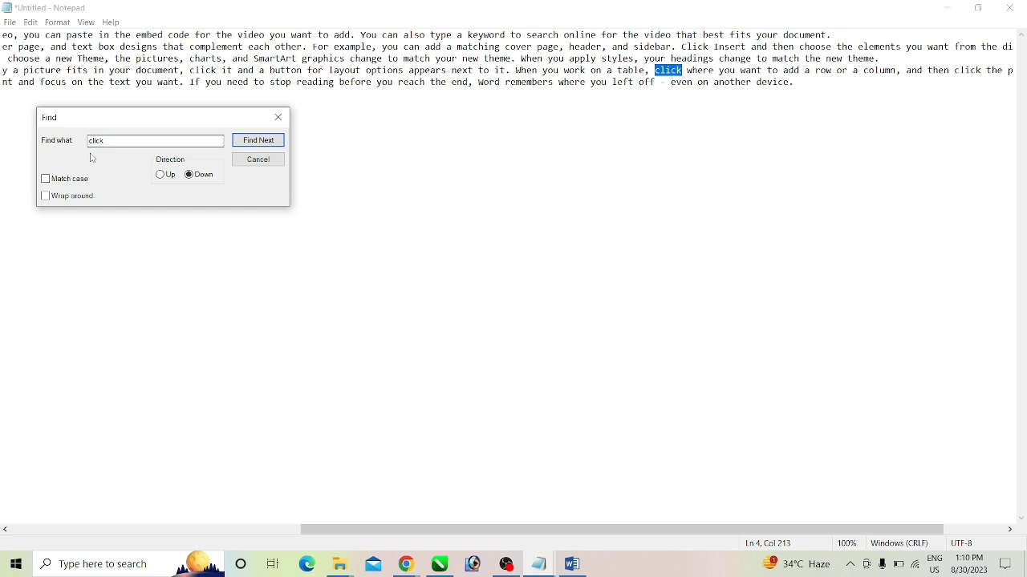
pyautogui.click(258, 140)
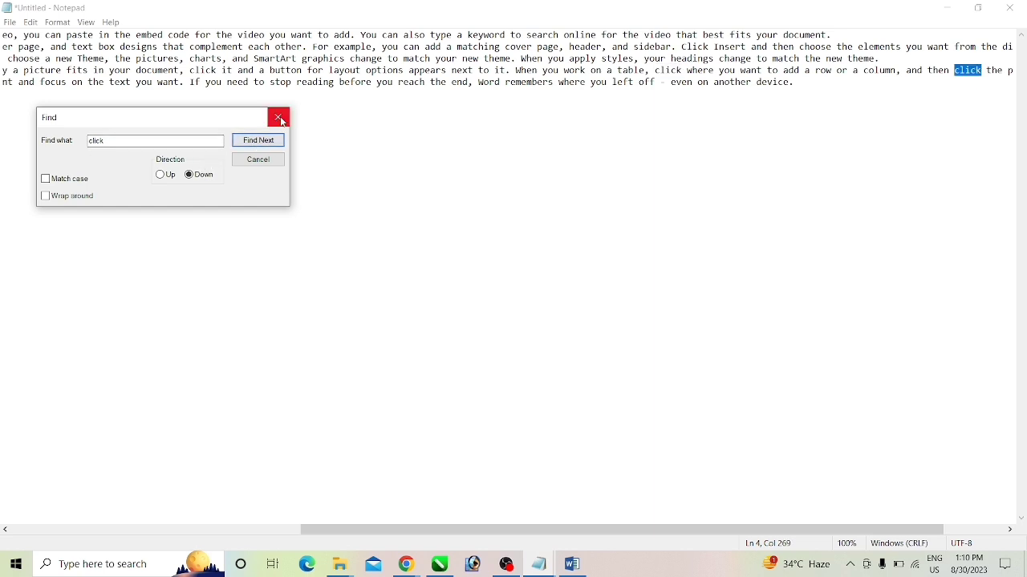
# Close Find and repeat Find Next for 'click' twice, dismissing both not-found messages
pyautogui.click(279, 119)
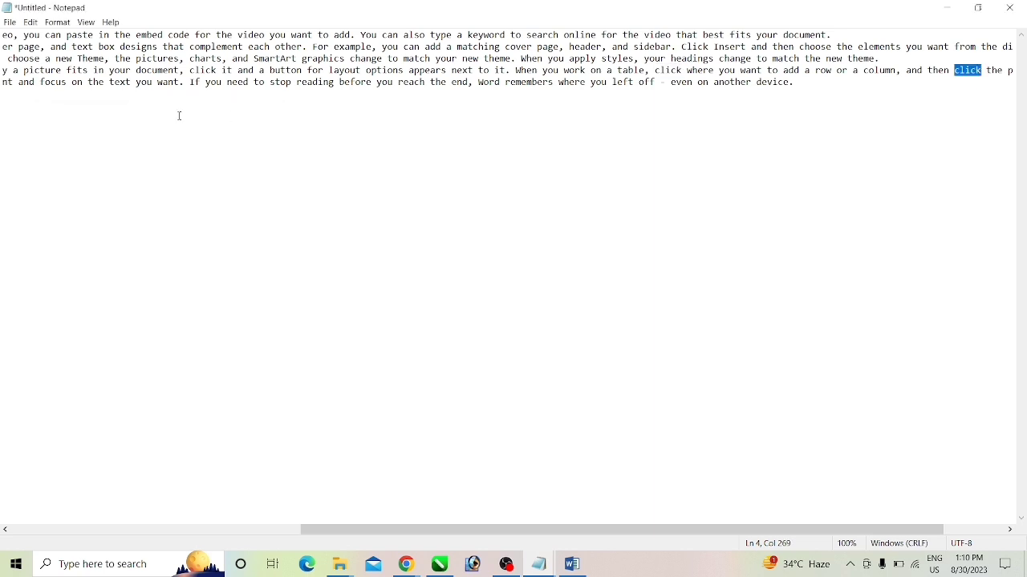
pyautogui.click(32, 24)
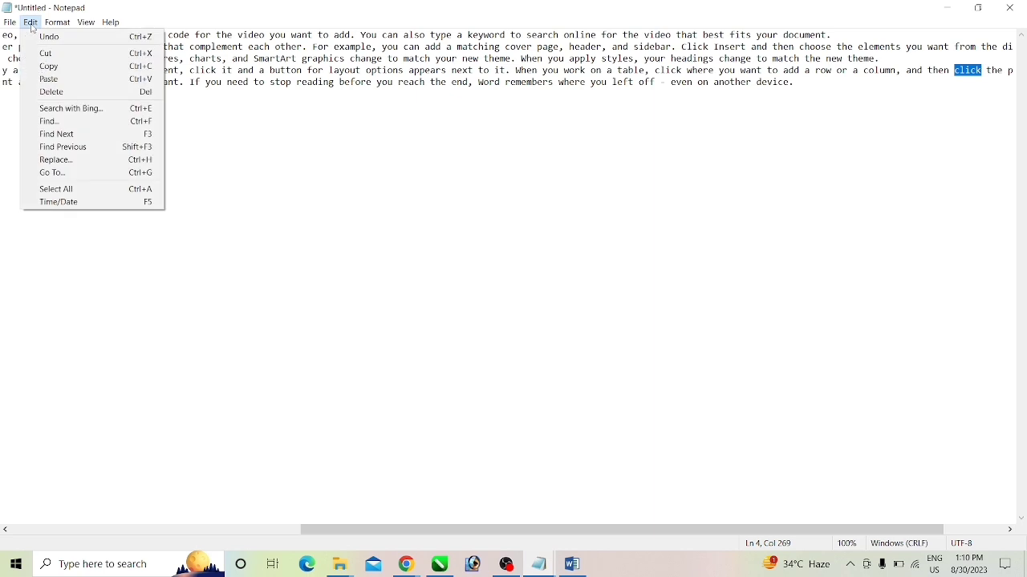
pyautogui.click(71, 135)
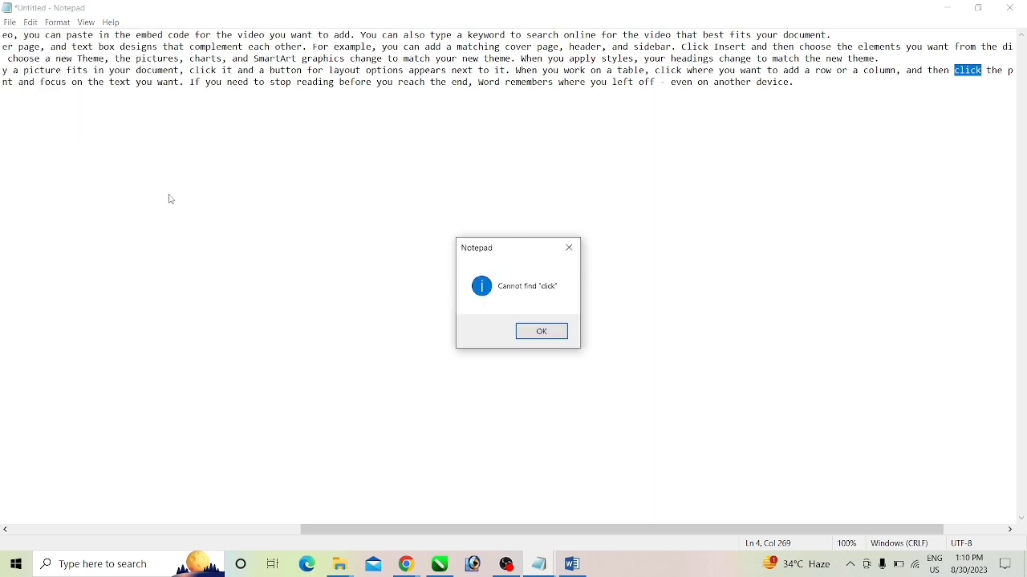
pyautogui.click(528, 327)
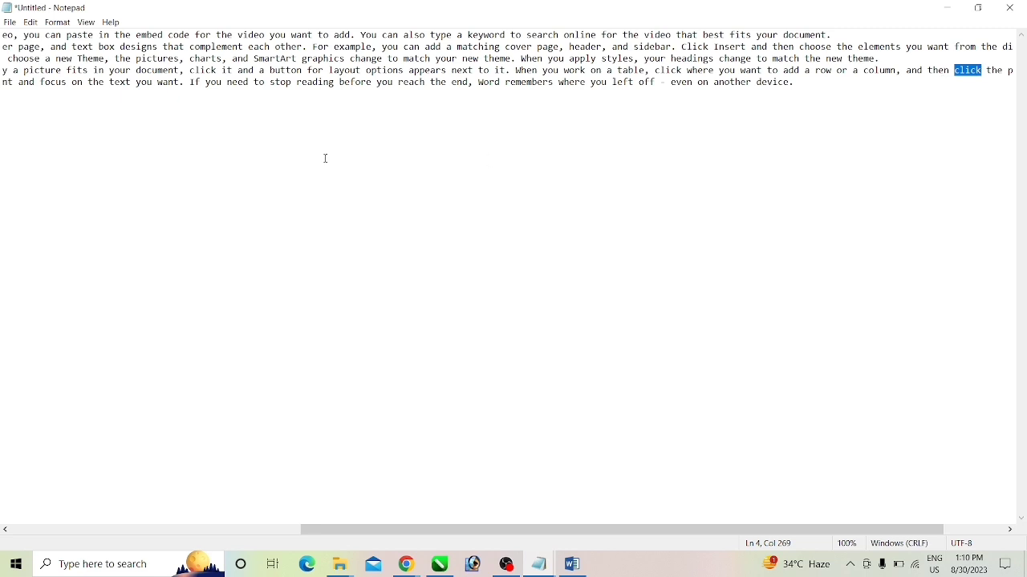
pyautogui.click(31, 22)
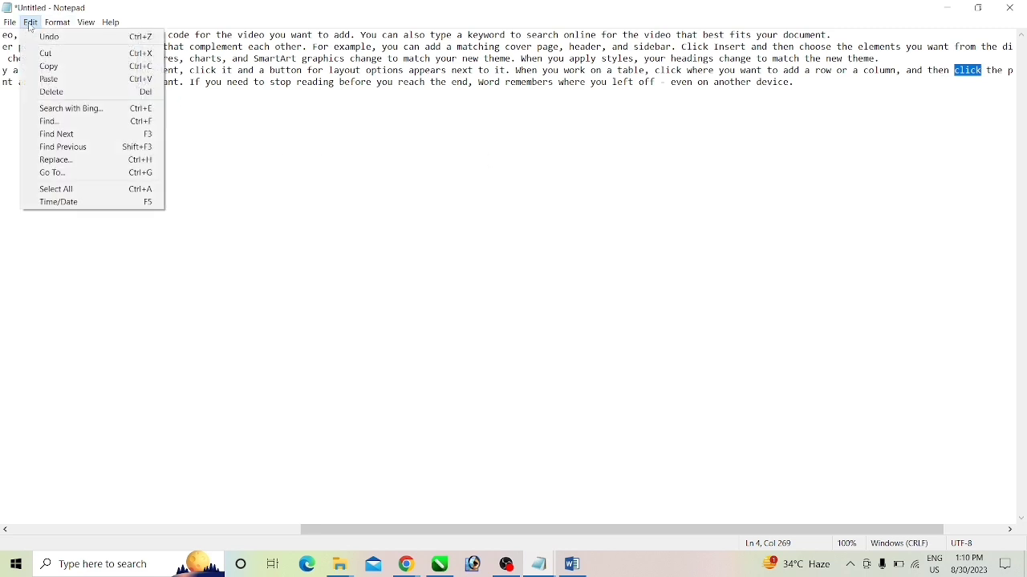
pyautogui.click(72, 135)
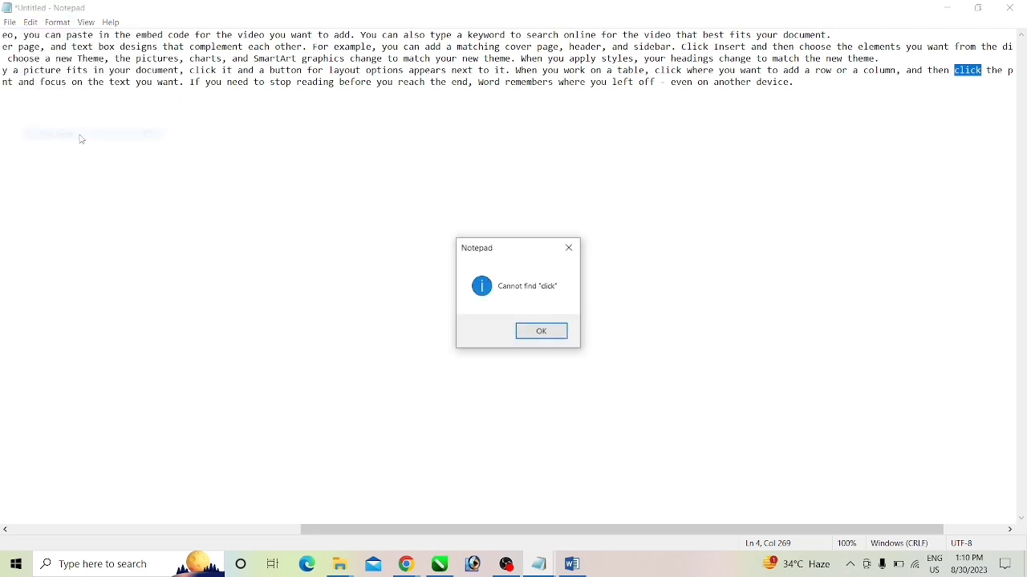
pyautogui.click(546, 329)
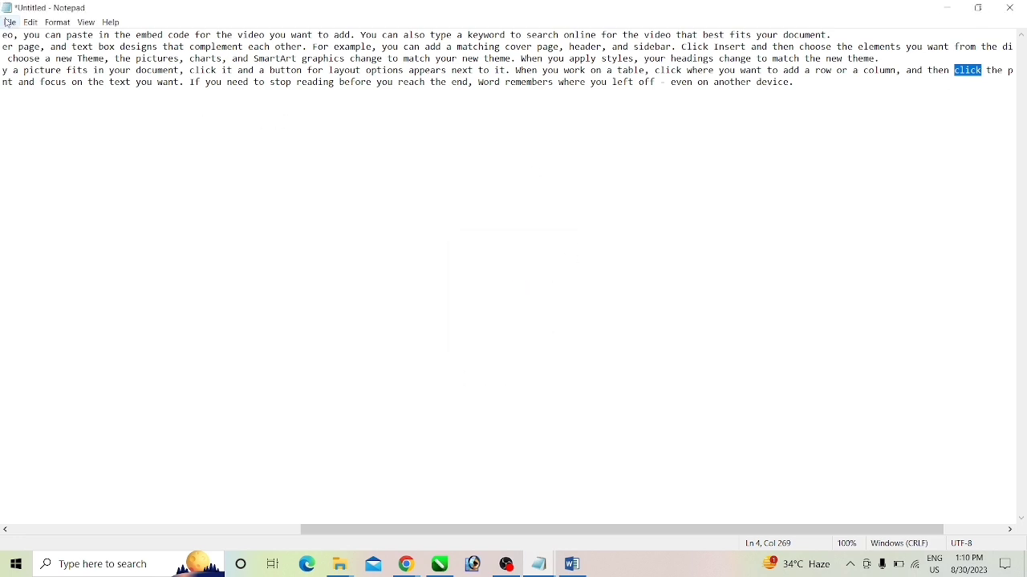
# Use Find Previous three times to move back to 'click Design' on line 3
pyautogui.click(31, 22)
pyautogui.moveTo(58, 22)
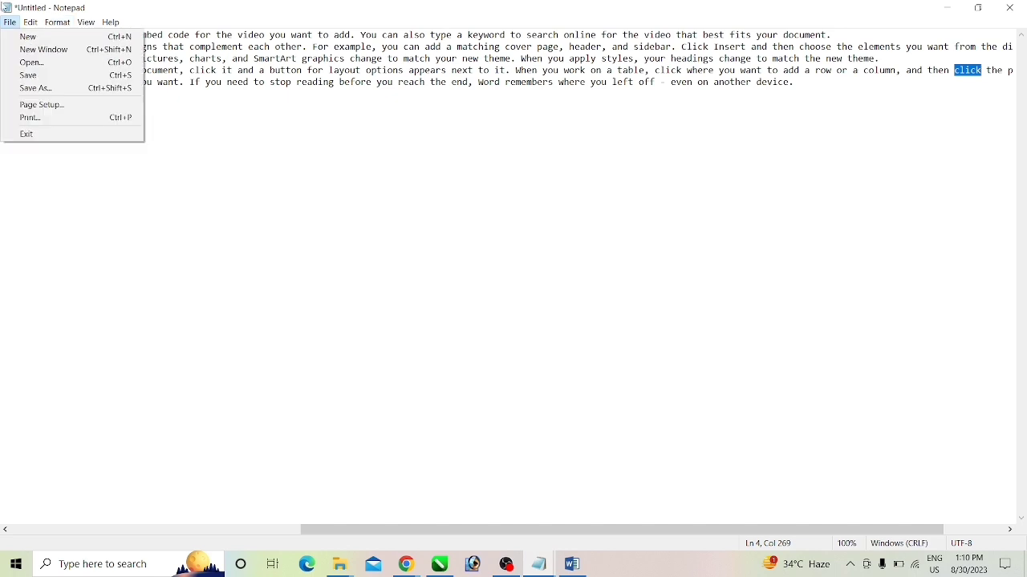
pyautogui.click(29, 23)
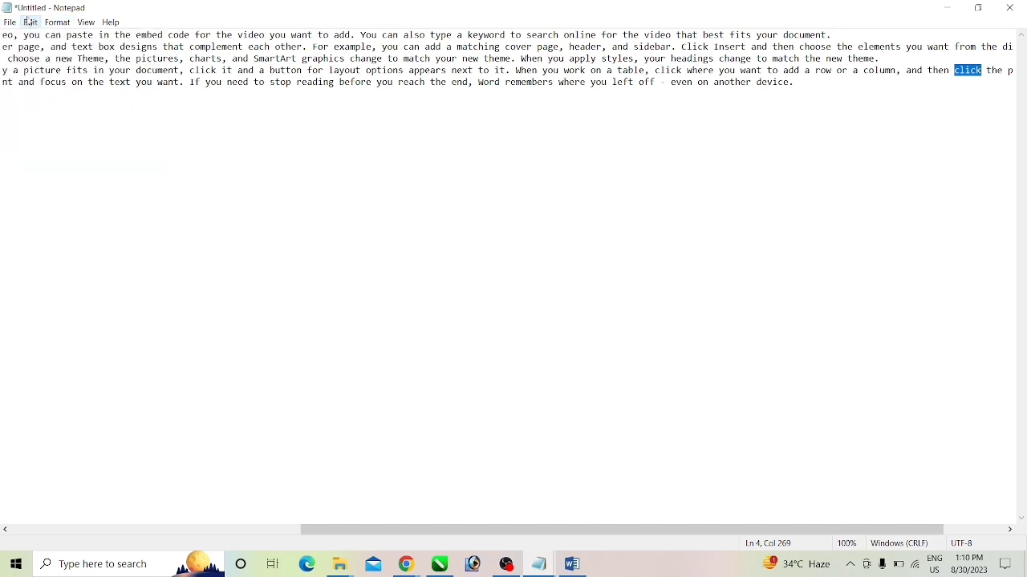
pyautogui.click(30, 23)
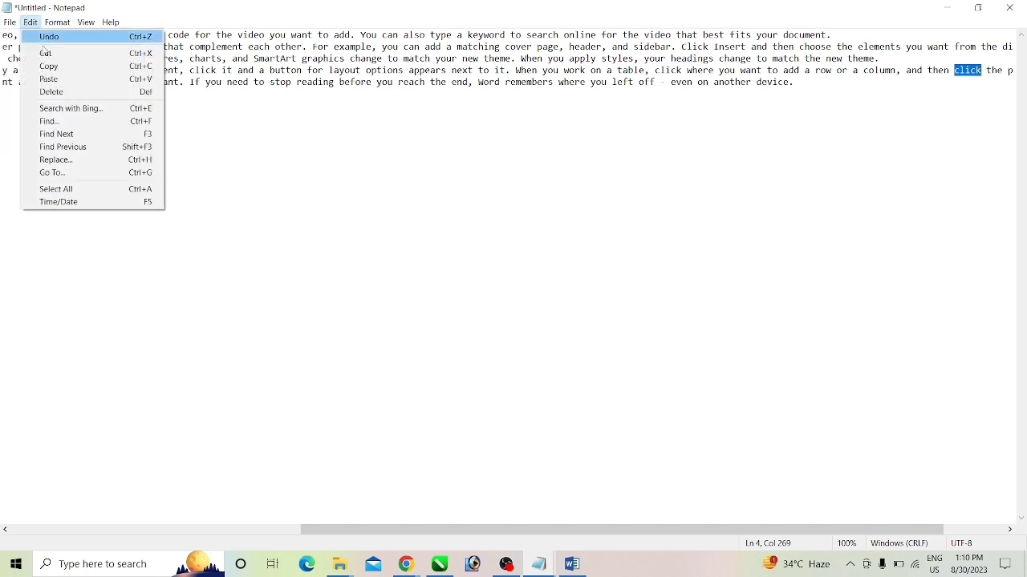
pyautogui.click(74, 150)
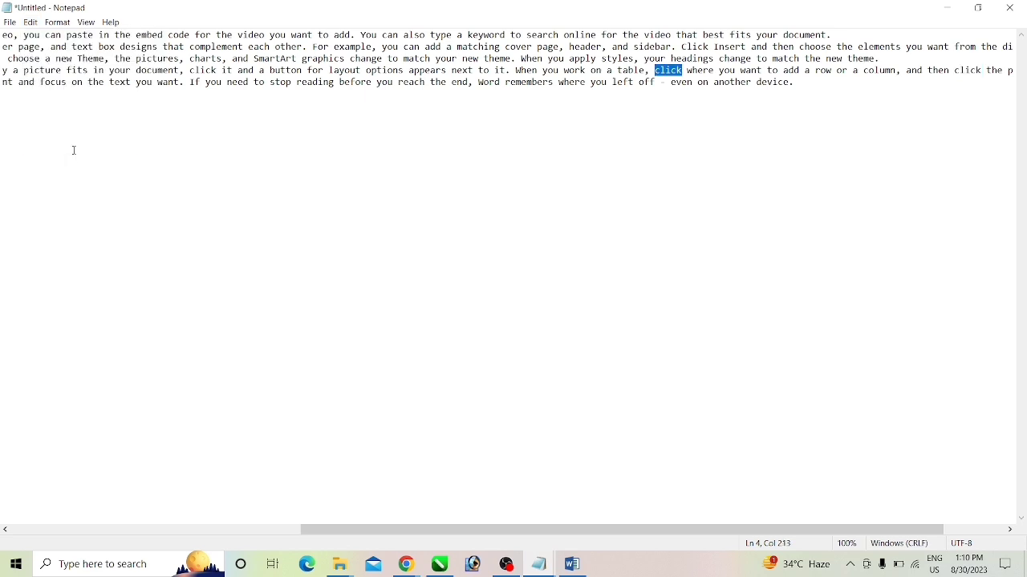
pyautogui.click(31, 22)
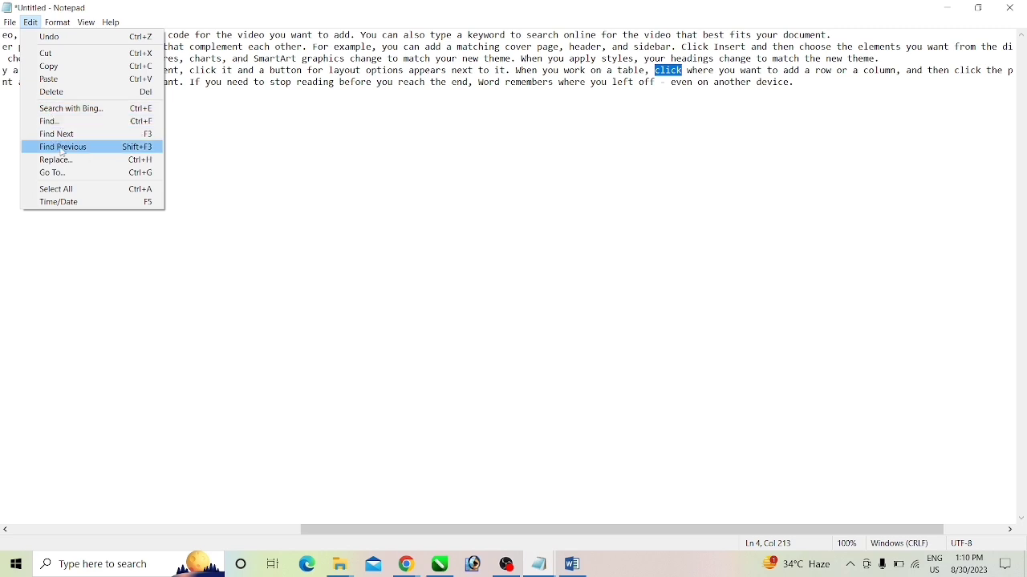
pyautogui.click(62, 150)
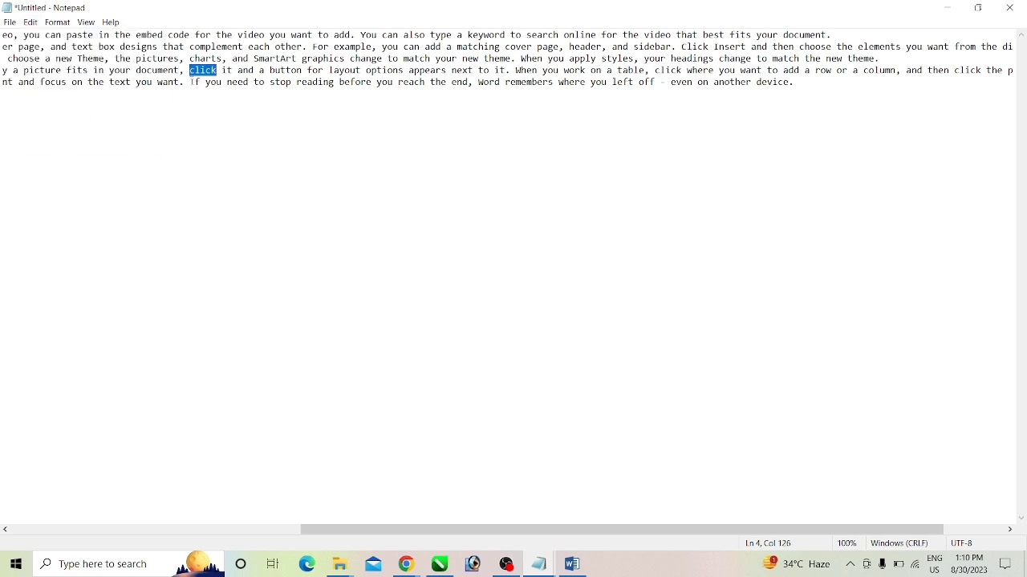
pyautogui.click(31, 22)
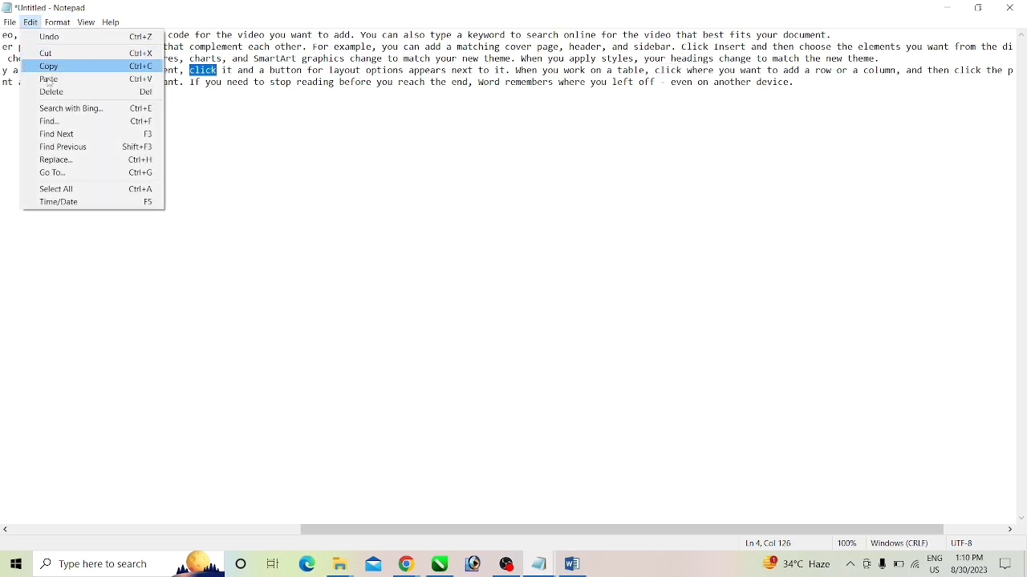
pyautogui.click(62, 150)
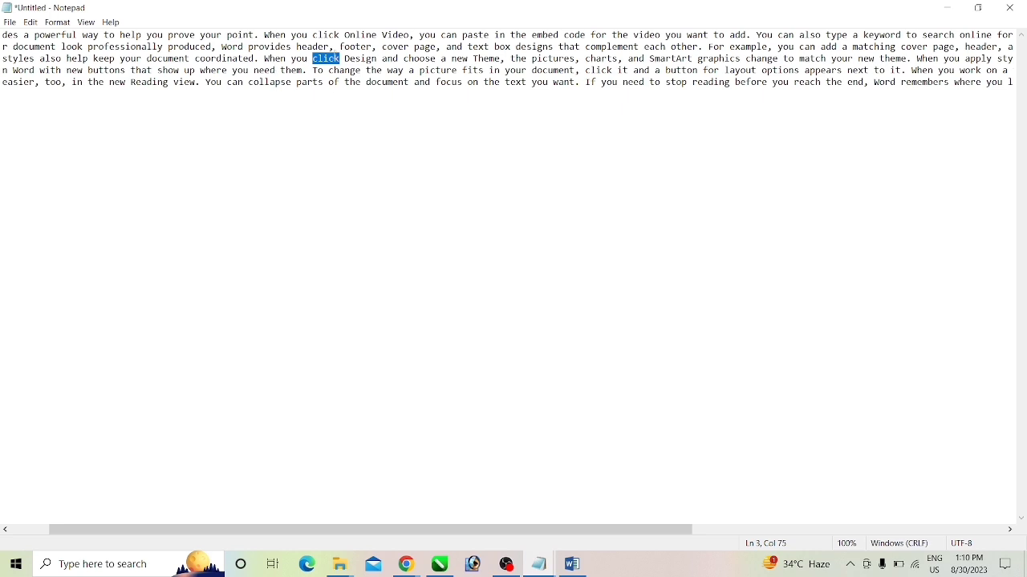
pyautogui.click(30, 22)
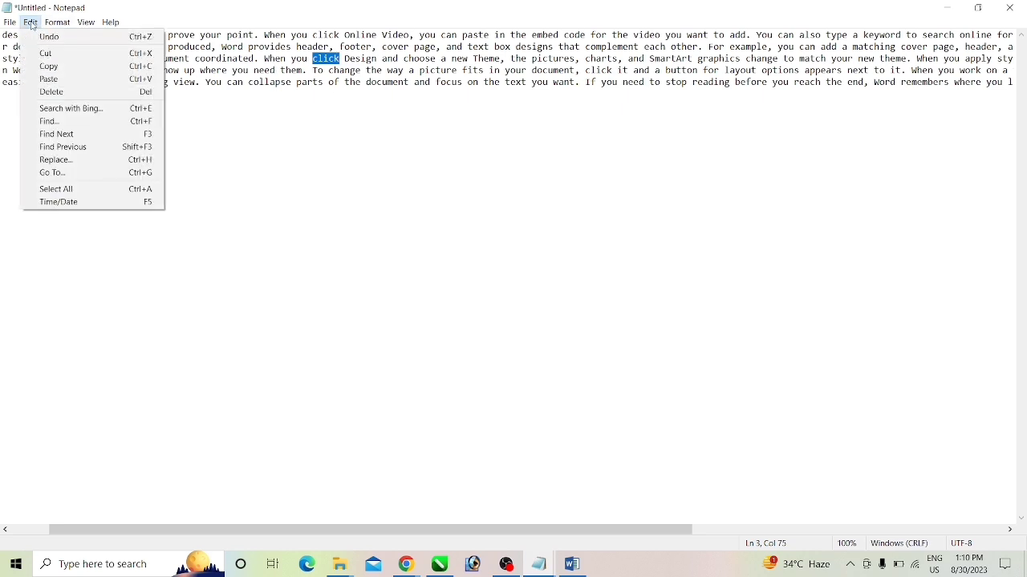
pyautogui.click(67, 160)
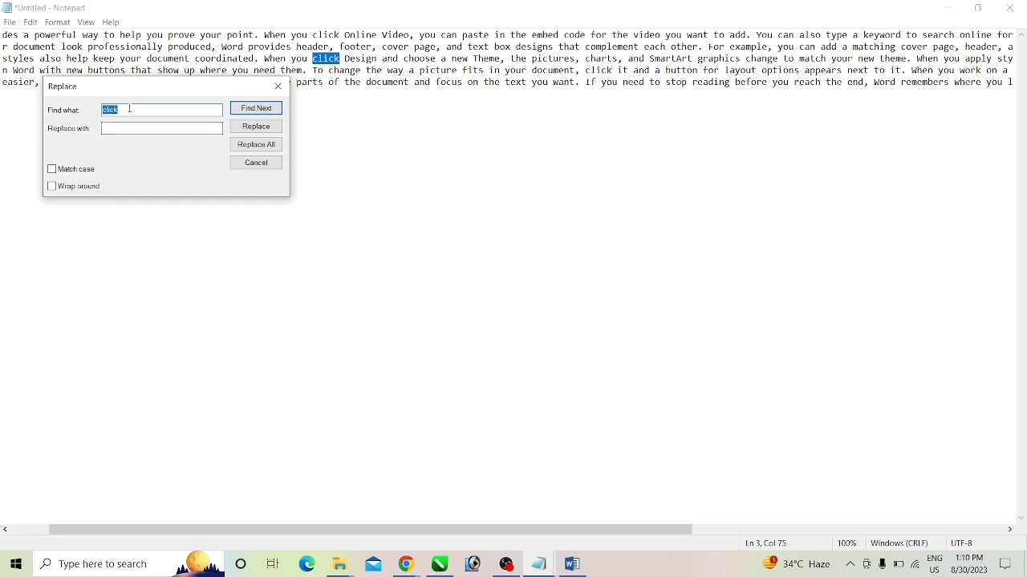
# Set Find what to 'it' and Replace with to 'india', and replace the current match
pyautogui.moveTo(130, 109); pyautogui.dragTo(81, 103)
pyautogui.write('ut')
pyautogui.press('BackSpace')
pyautogui.press('BackSpace')
pyautogui.write('c')
pyautogui.write('it')
pyautogui.click(151, 130)
pyautogui.write('dg')
pyautogui.write('ia')
pyautogui.click(259, 131)
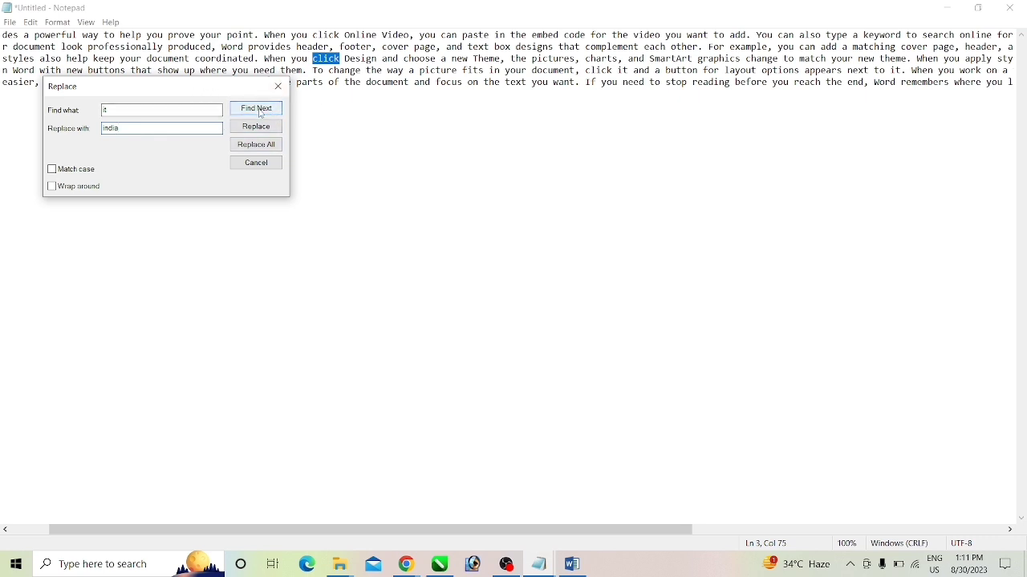
# Step through the 'it' matches, then Replace All with 'india' and close the dialog
pyautogui.click(262, 114)
pyautogui.click(261, 113)
pyautogui.click(261, 114)
pyautogui.click(261, 113)
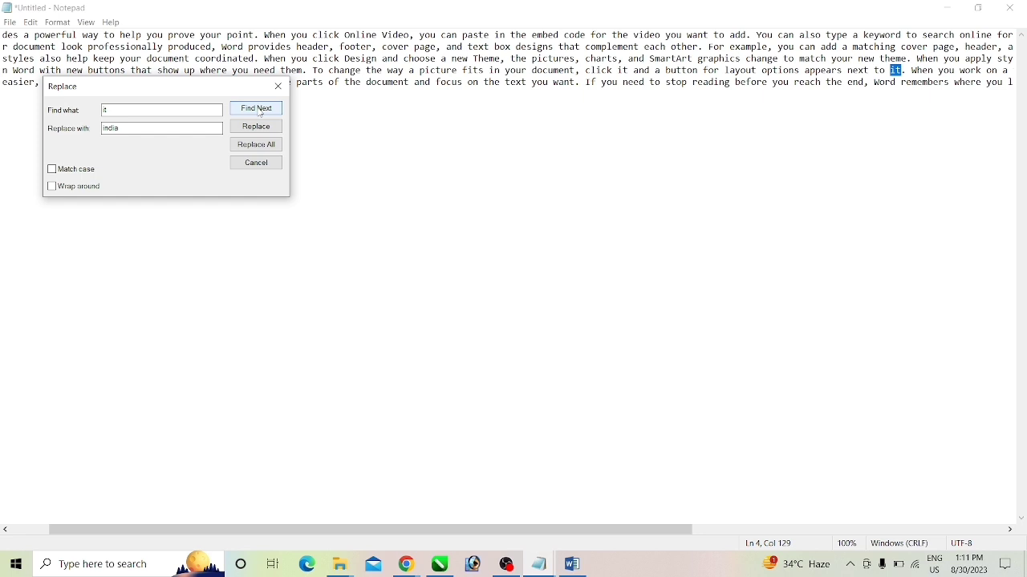
pyautogui.click(261, 114)
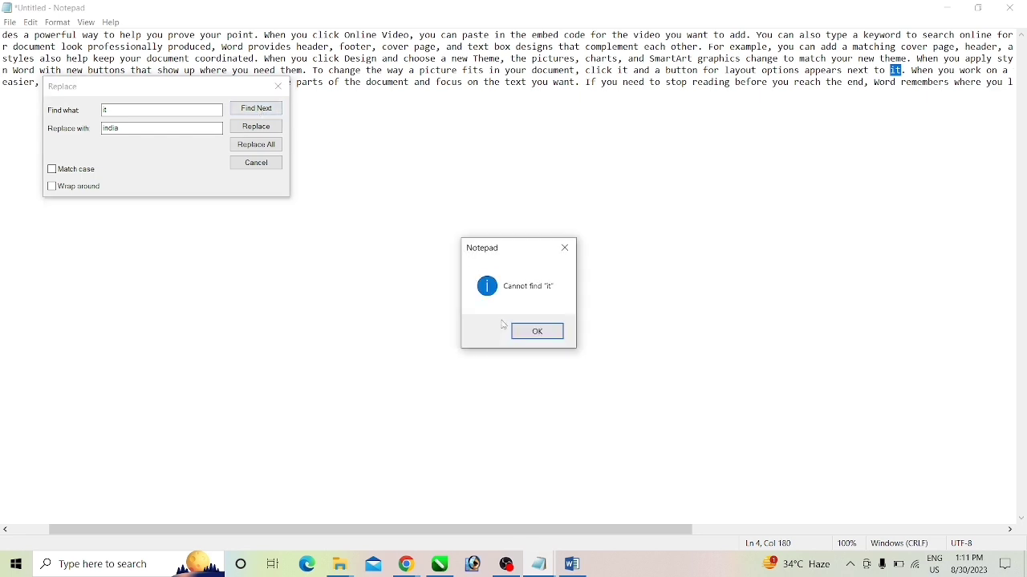
pyautogui.click(536, 331)
pyautogui.click(258, 128)
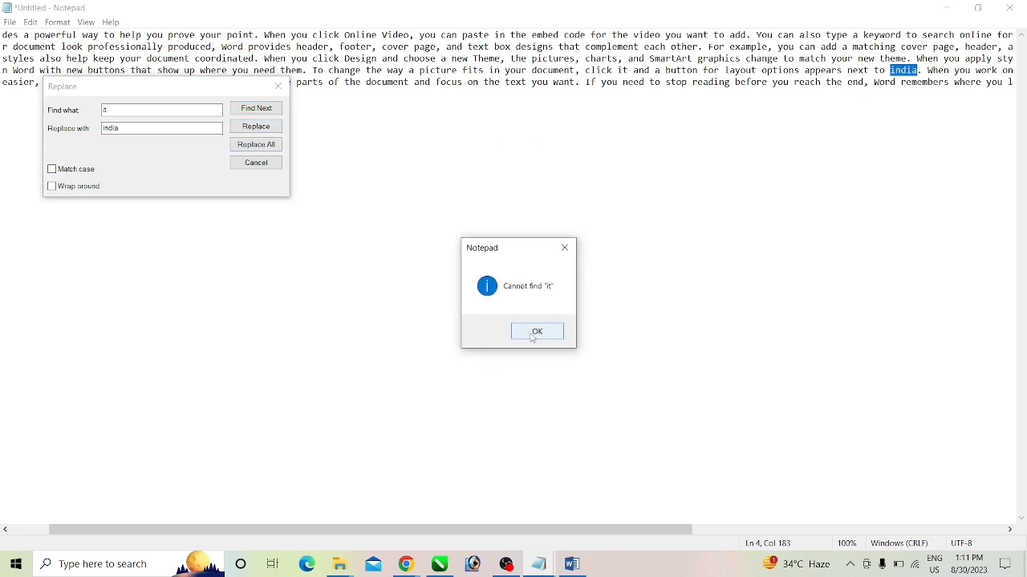
pyautogui.click(536, 333)
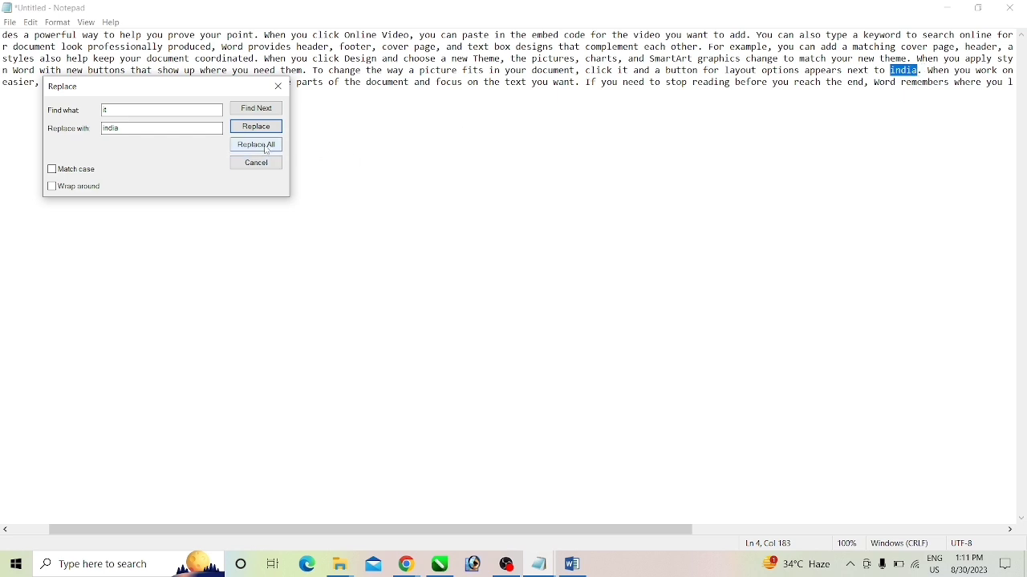
pyautogui.click(267, 148)
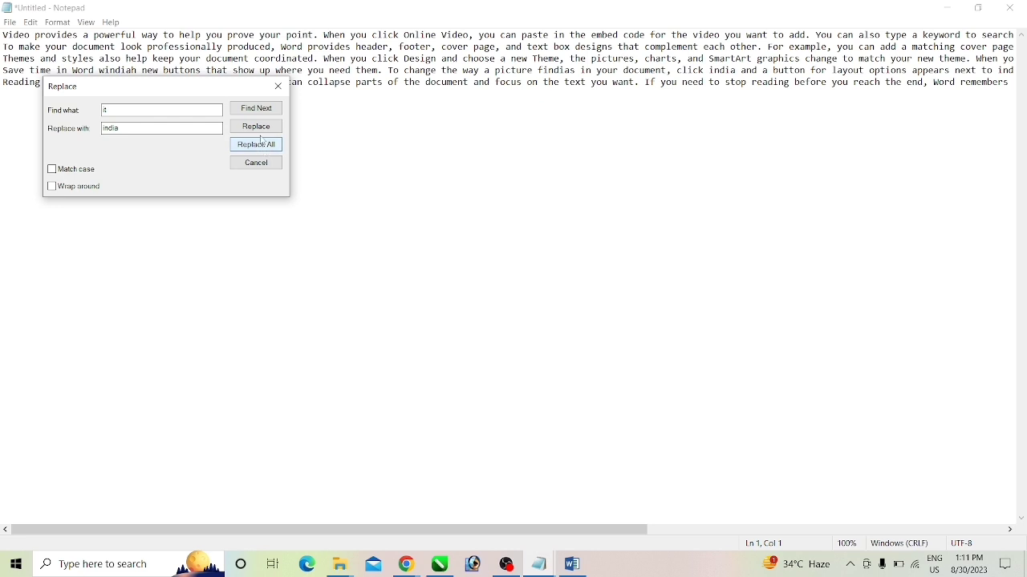
pyautogui.click(278, 89)
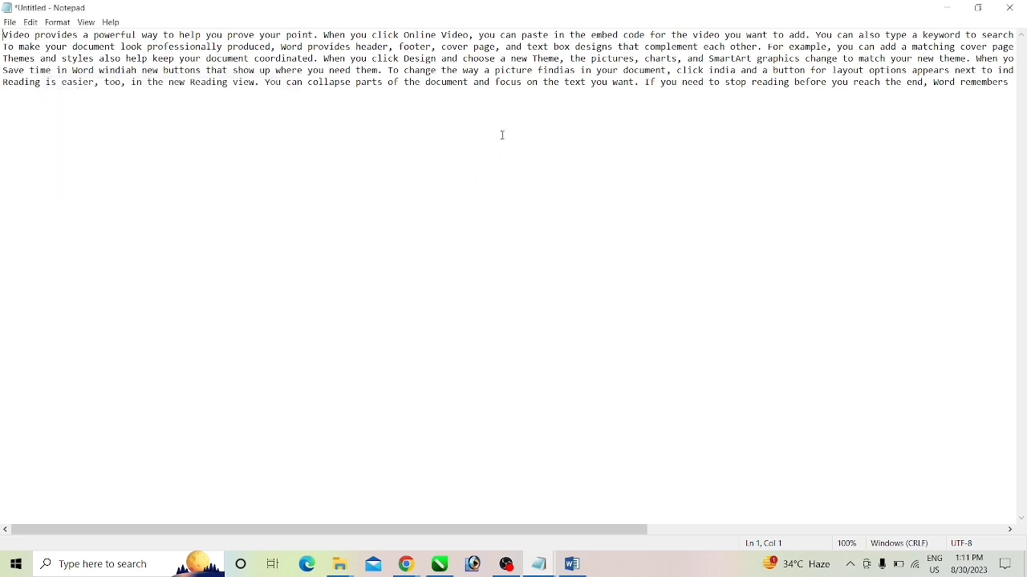
pyautogui.moveTo(736, 71); pyautogui.dragTo(711, 70)
pyautogui.click(559, 70)
pyautogui.click(32, 22)
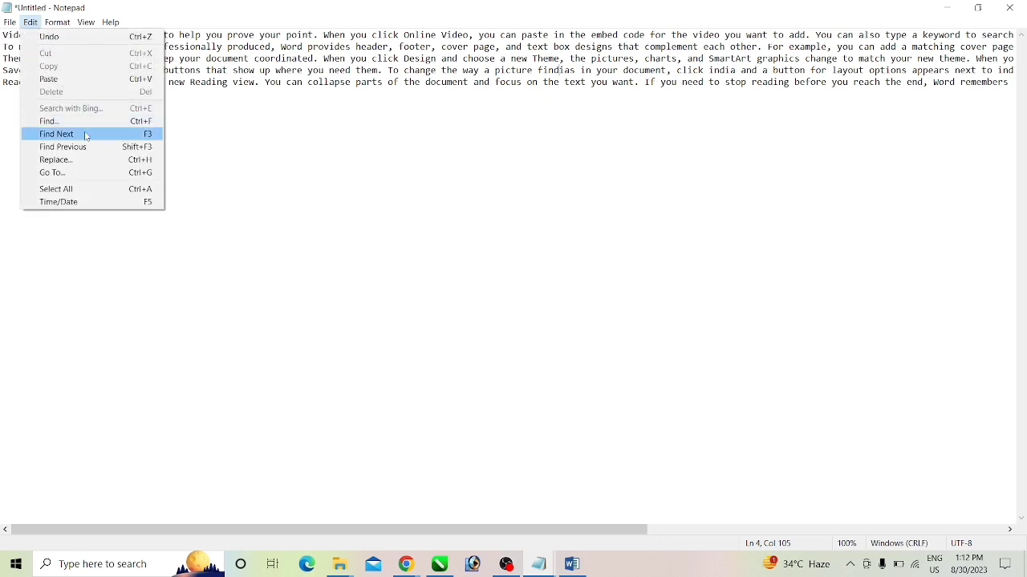
pyautogui.click(86, 127)
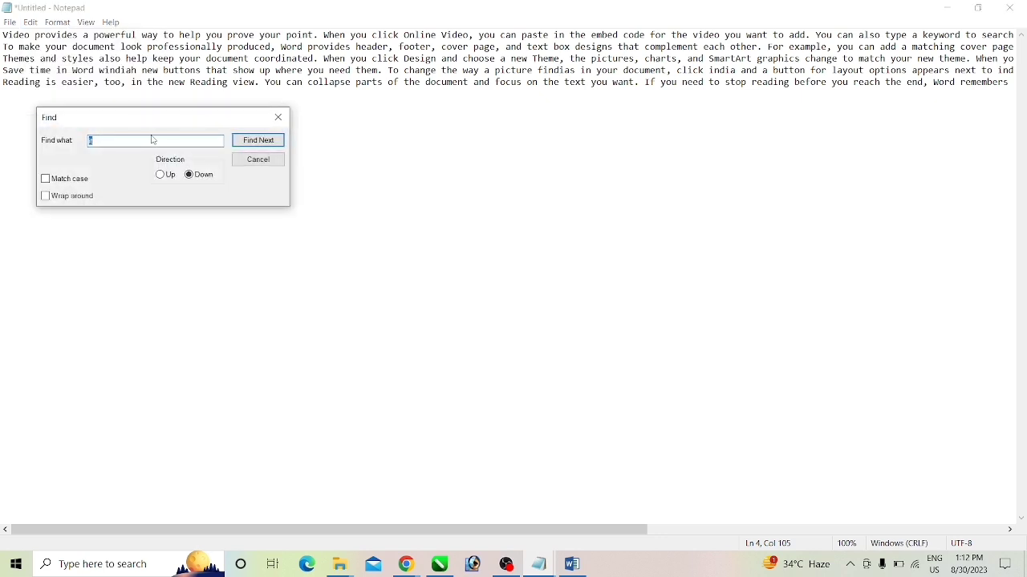
pyautogui.press('BackSpace')
pyautogui.write('india')
pyautogui.press('Return')
pyautogui.click(247, 144)
pyautogui.click(247, 143)
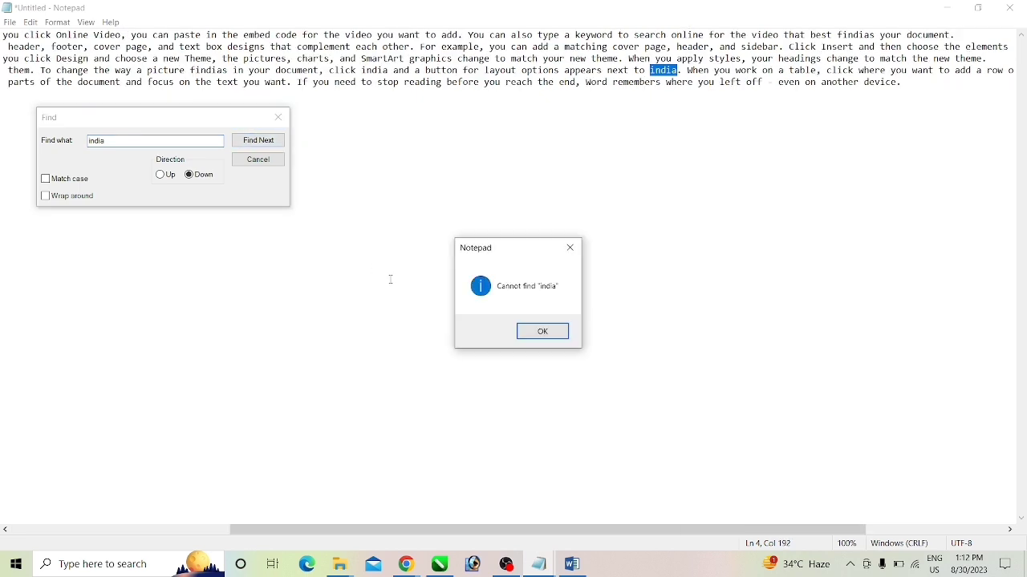
pyautogui.click(535, 330)
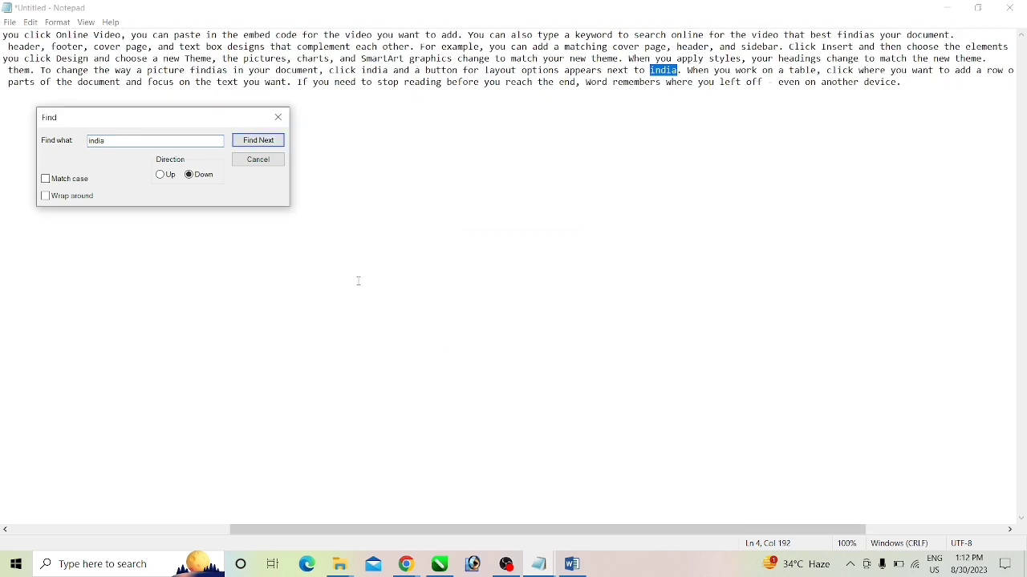
pyautogui.click(161, 175)
pyautogui.click(269, 146)
pyautogui.click(270, 146)
pyautogui.click(269, 146)
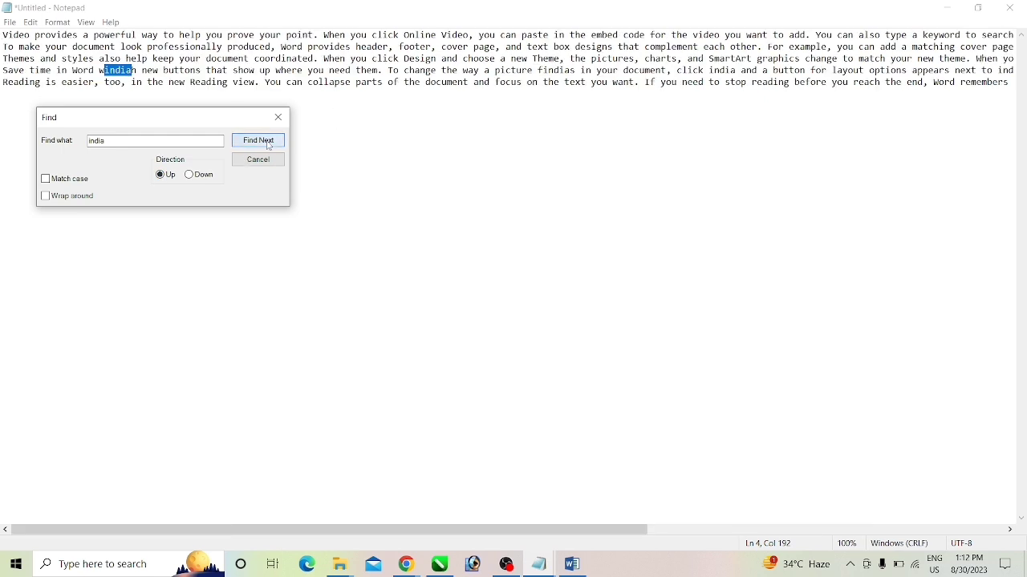
pyautogui.click(269, 146)
pyautogui.click(269, 146)
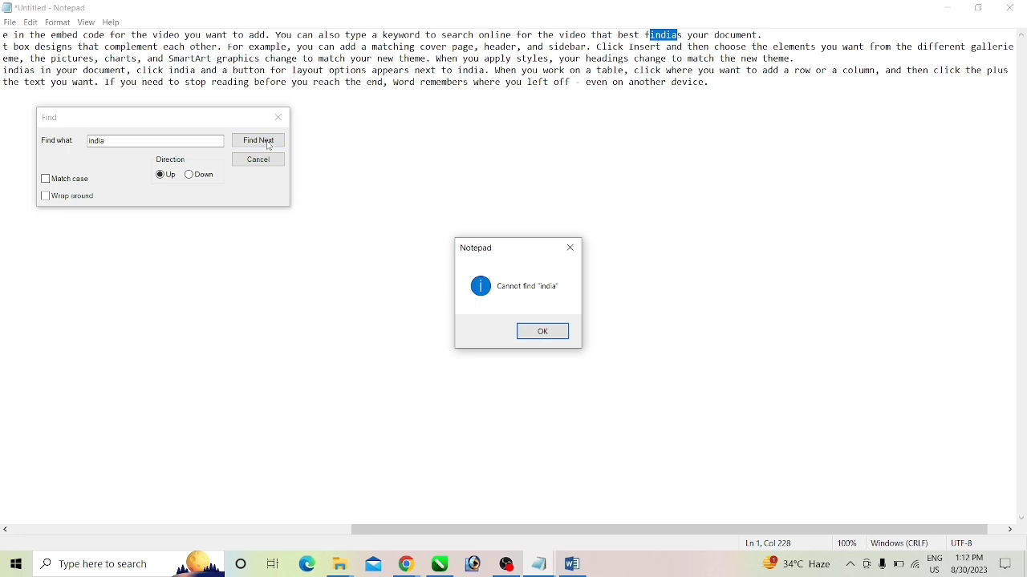
pyautogui.click(535, 335)
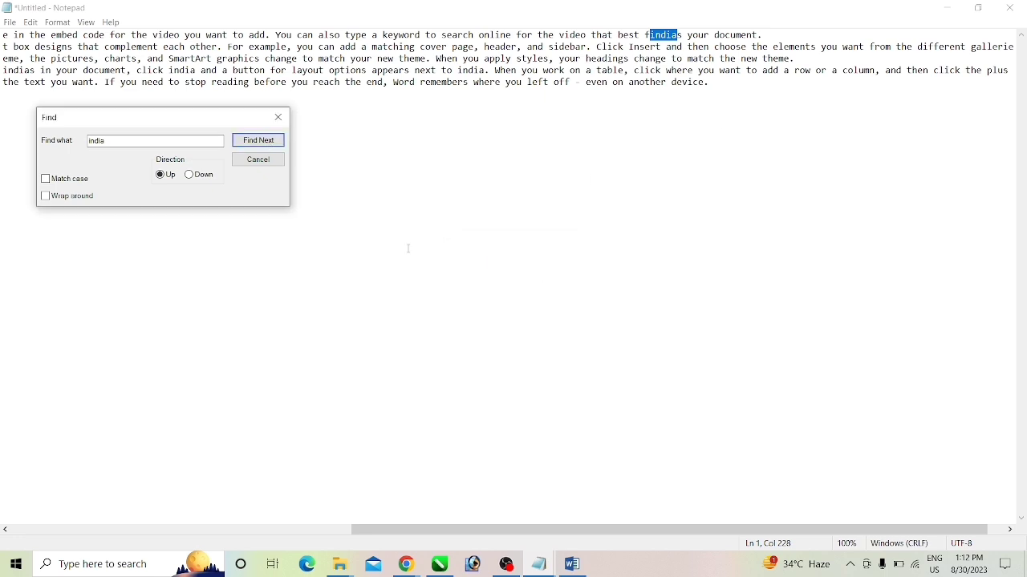
pyautogui.click(278, 118)
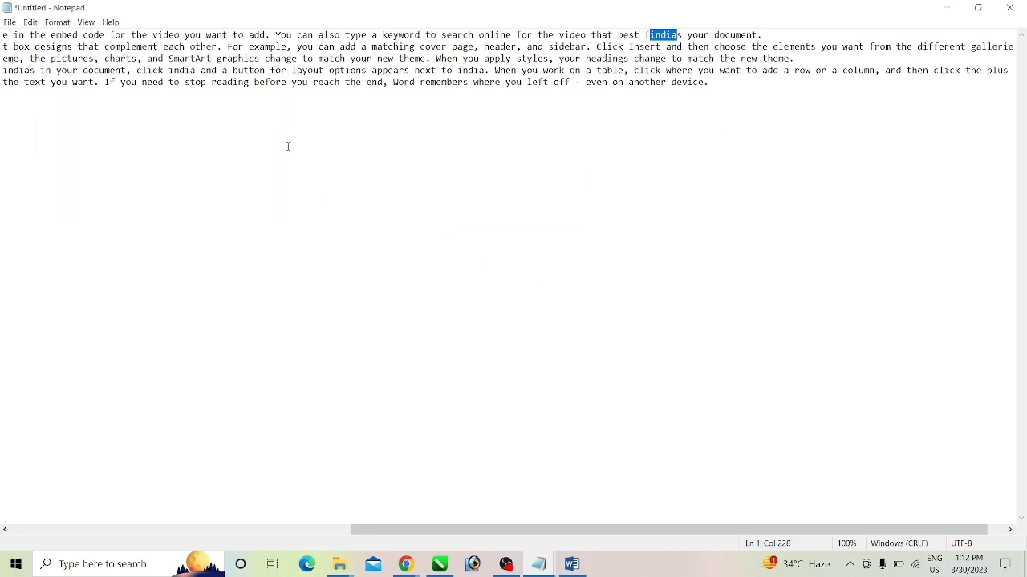
# Try Go To line 8, then dismiss the out-of-range error and close the prompt
pyautogui.click(30, 23)
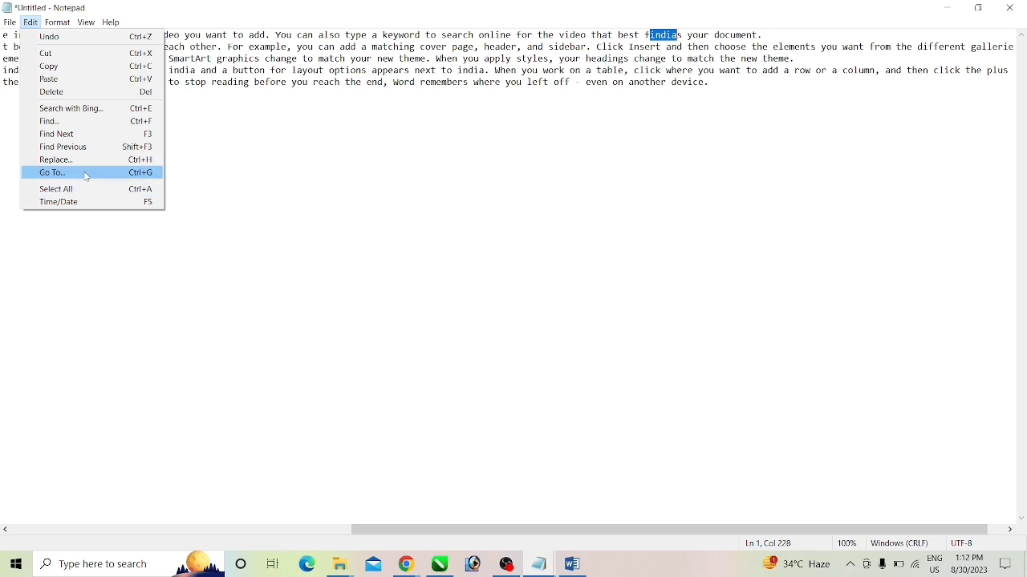
pyautogui.click(190, 167)
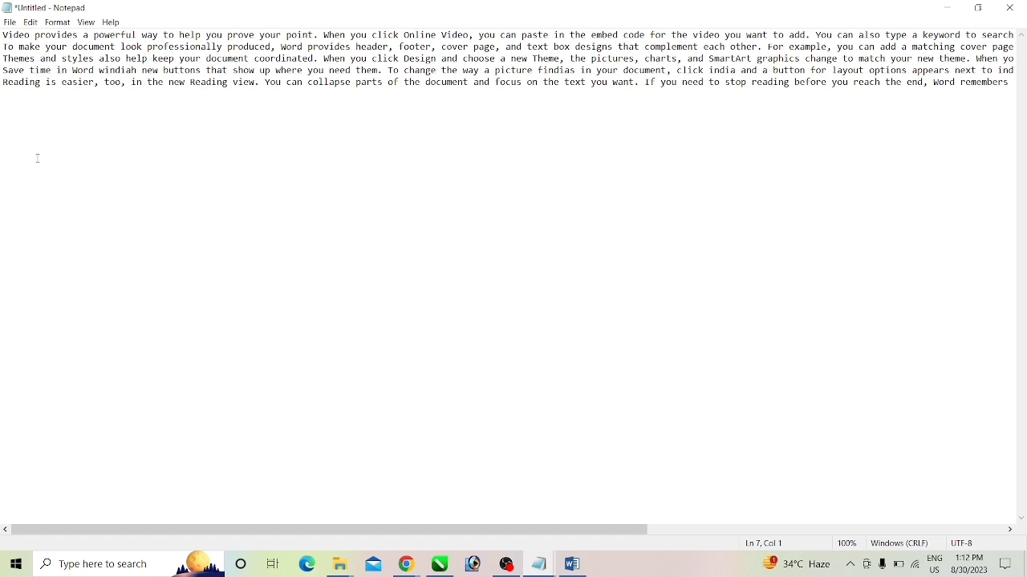
pyautogui.click(32, 24)
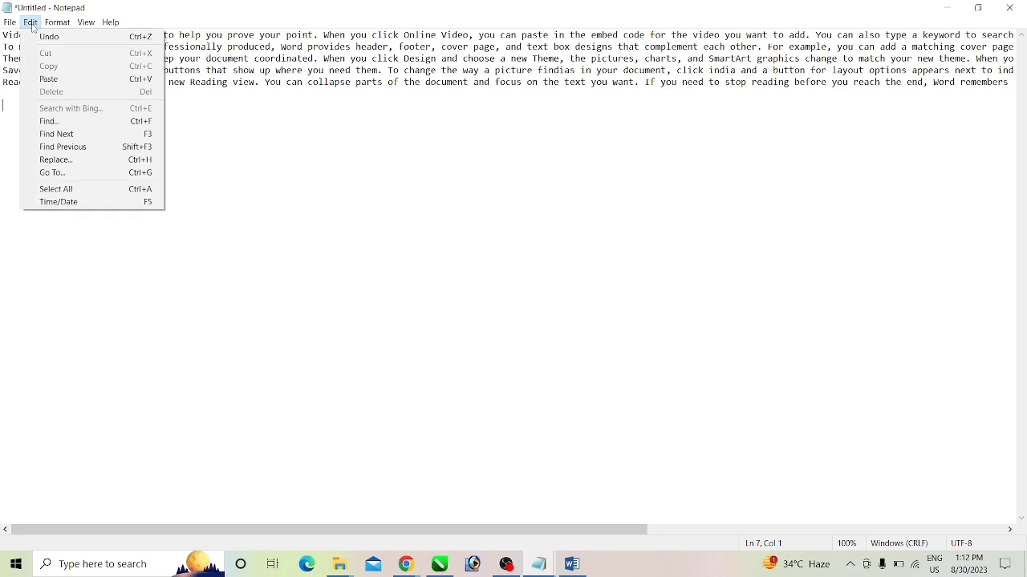
pyautogui.click(70, 175)
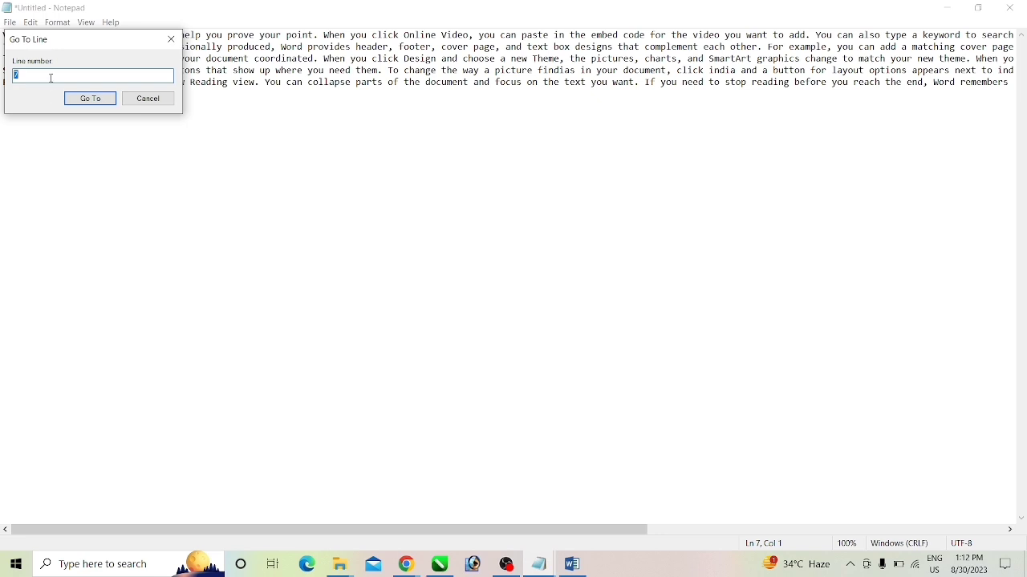
pyautogui.write('8')
pyautogui.click(93, 97)
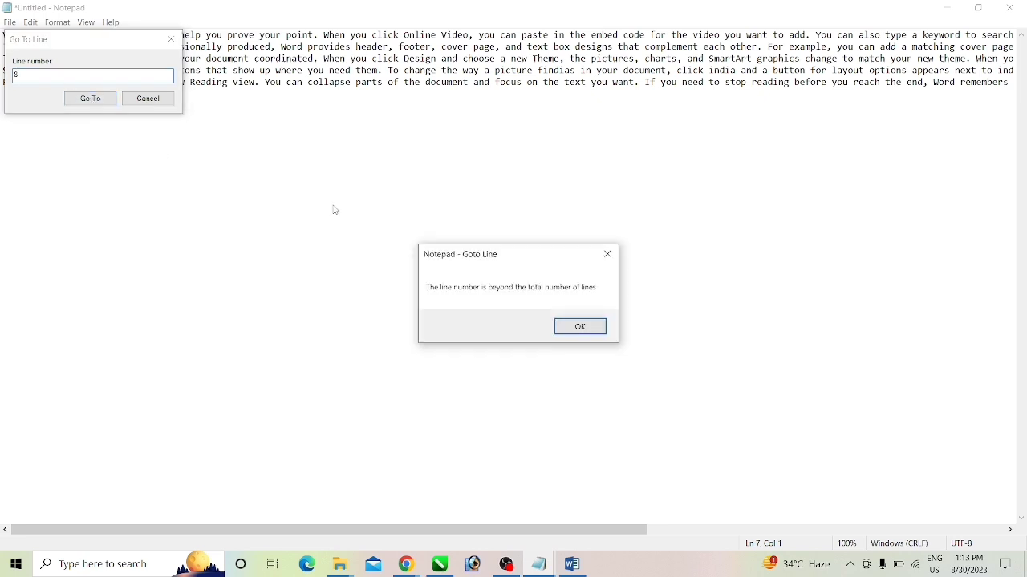
pyautogui.click(576, 327)
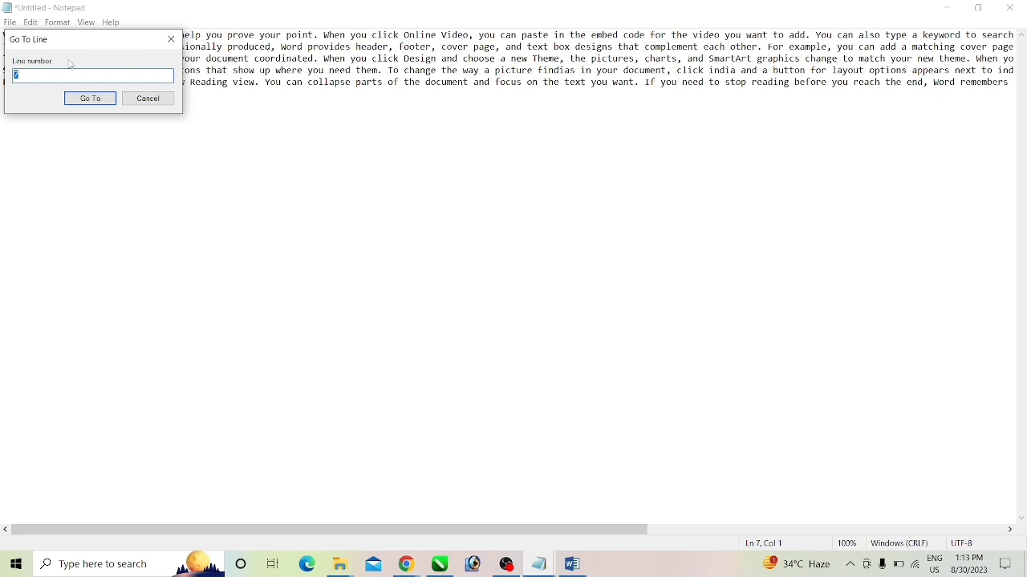
pyautogui.click(171, 39)
# Jump to line 5 with Go To
pyautogui.click(31, 23)
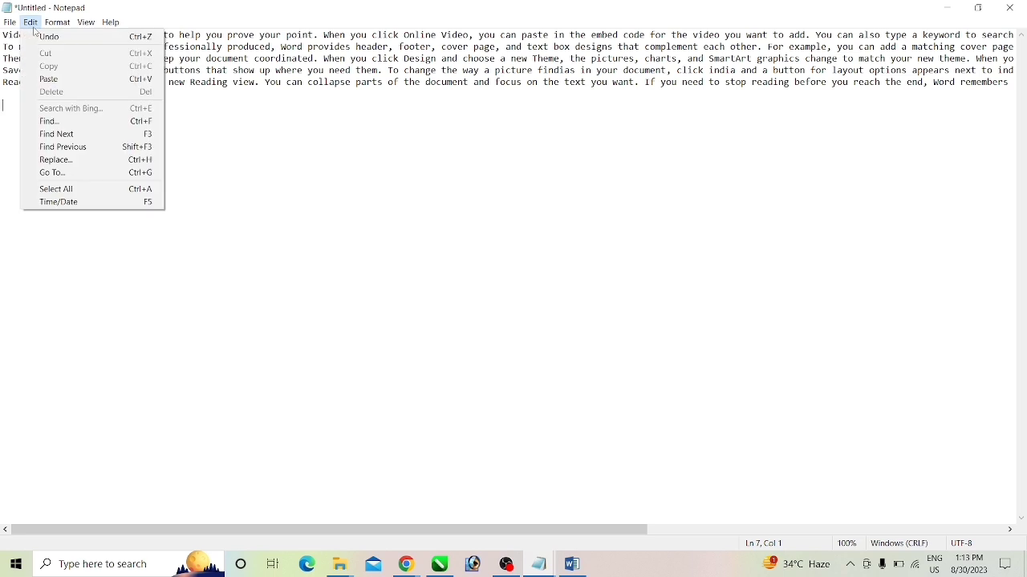
pyautogui.click(54, 172)
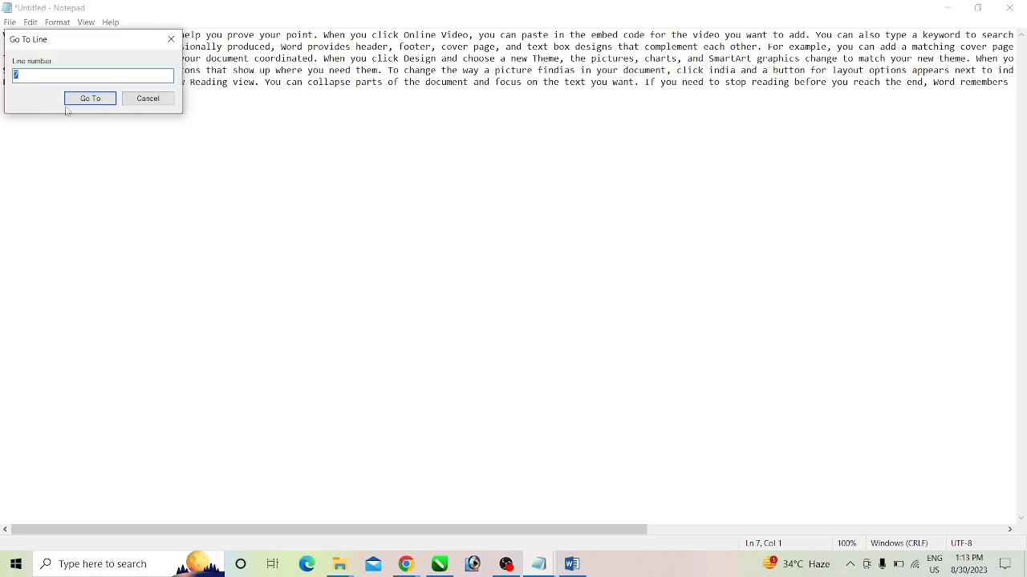
pyautogui.write('5')
pyautogui.click(97, 103)
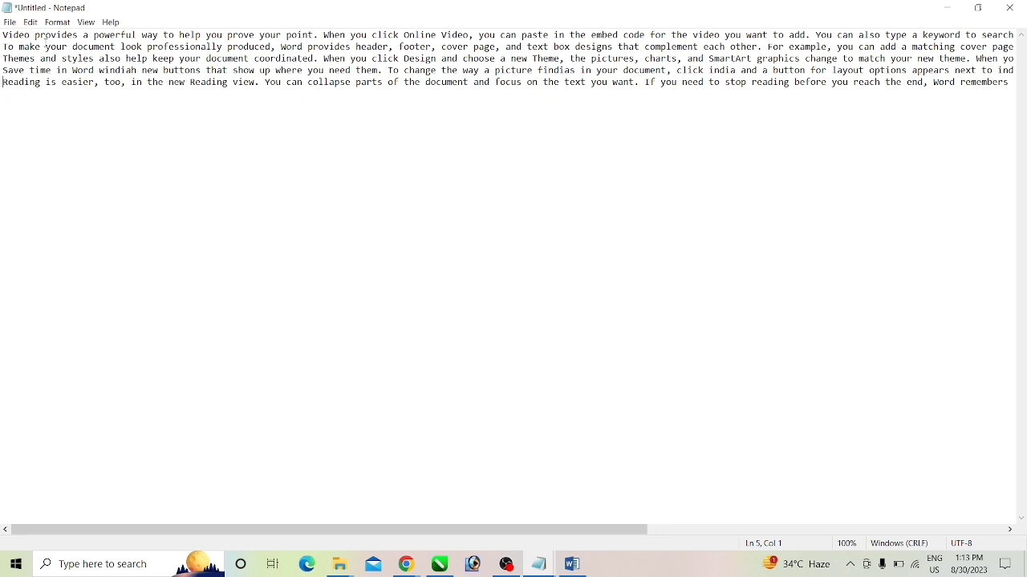
# Jump to line 4 with Go To
pyautogui.click(31, 24)
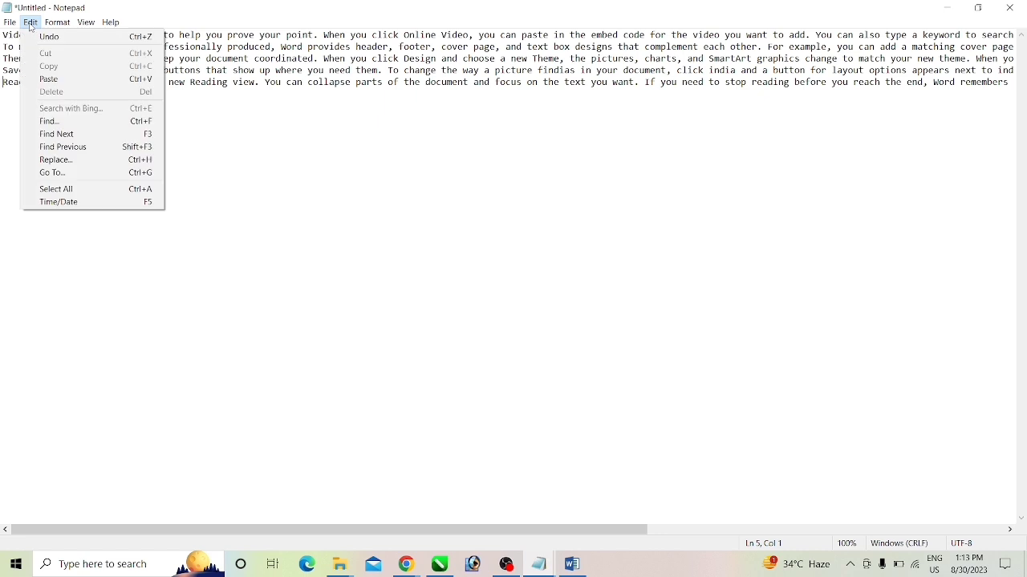
pyautogui.click(57, 173)
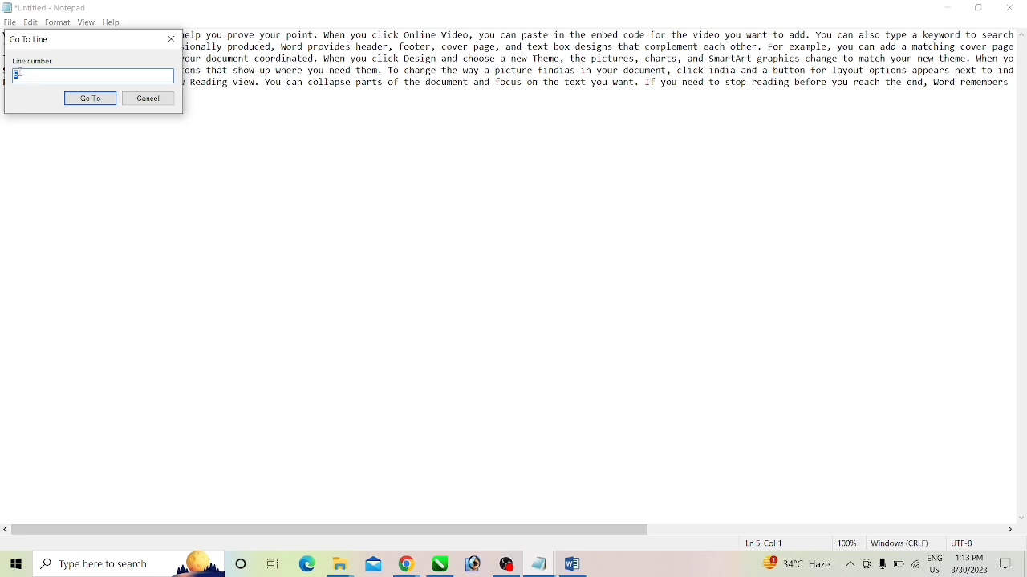
pyautogui.press('BackSpace')
pyautogui.write('4')
pyautogui.click(87, 99)
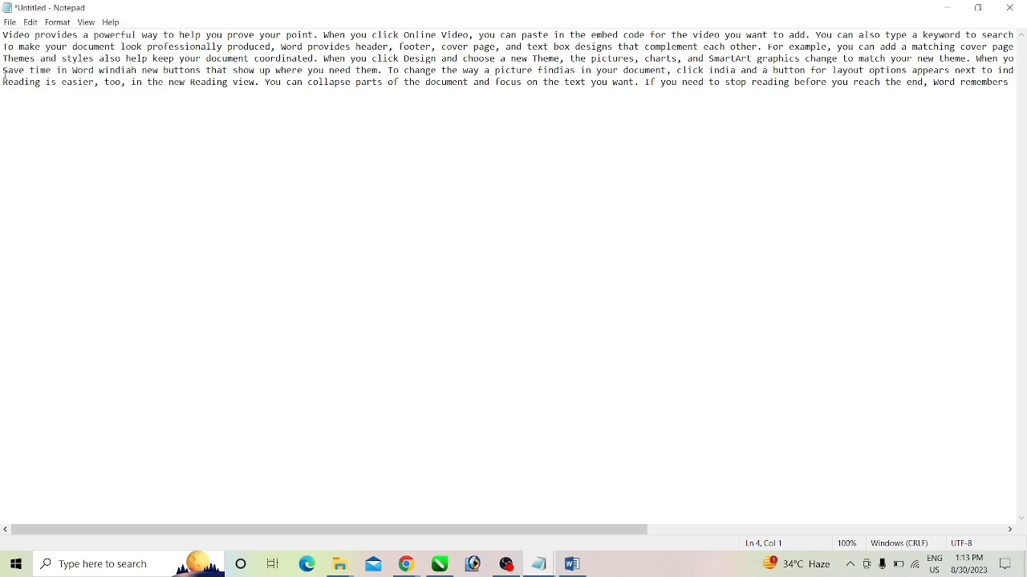
# Select all the text with Ctrl+A and Edit > Select All, then clear the selection
pyautogui.click(30, 23)
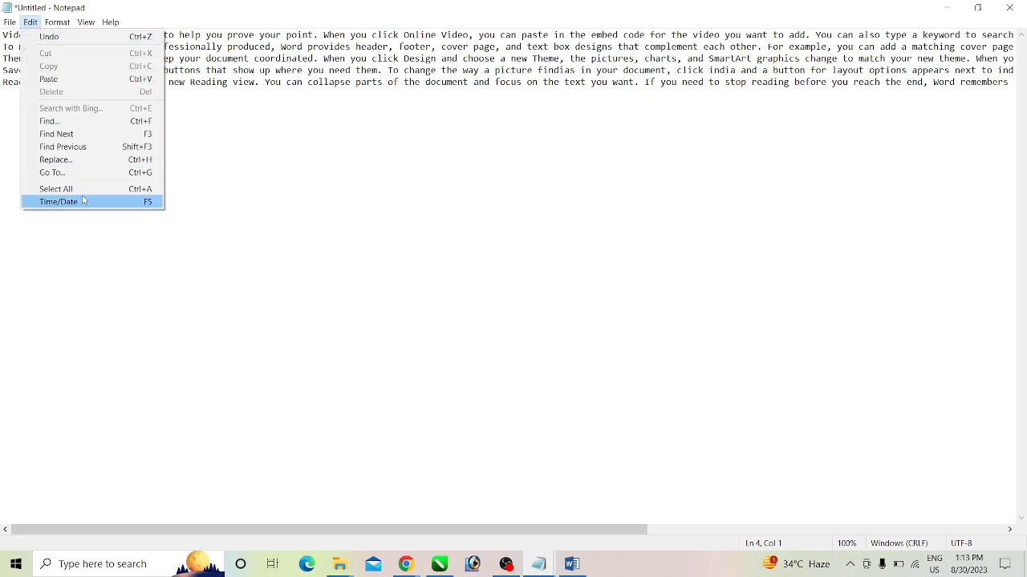
pyautogui.click(227, 170)
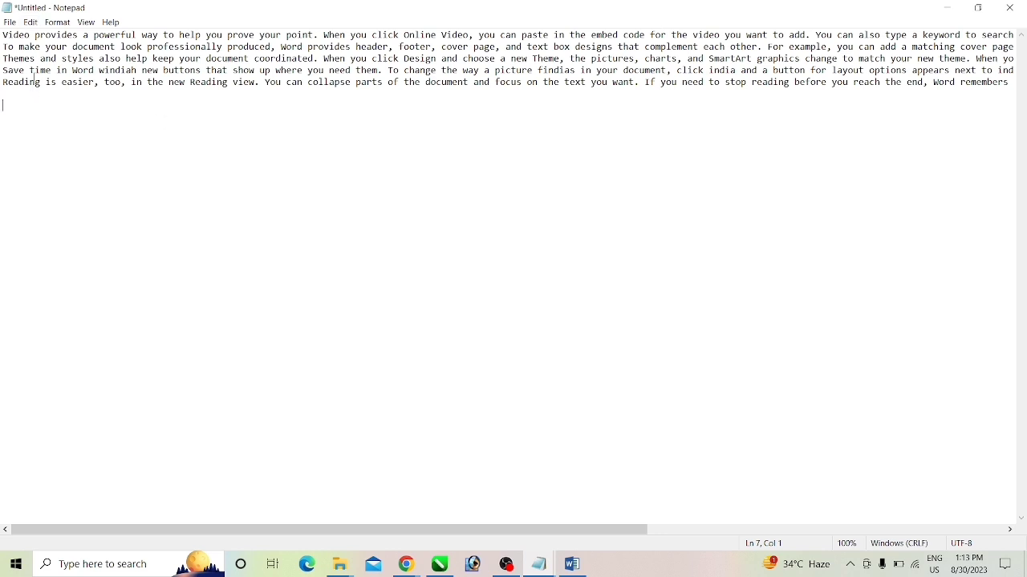
pyautogui.hotkey('ctrl', 'a')
pyautogui.click(59, 122)
pyautogui.click(31, 22)
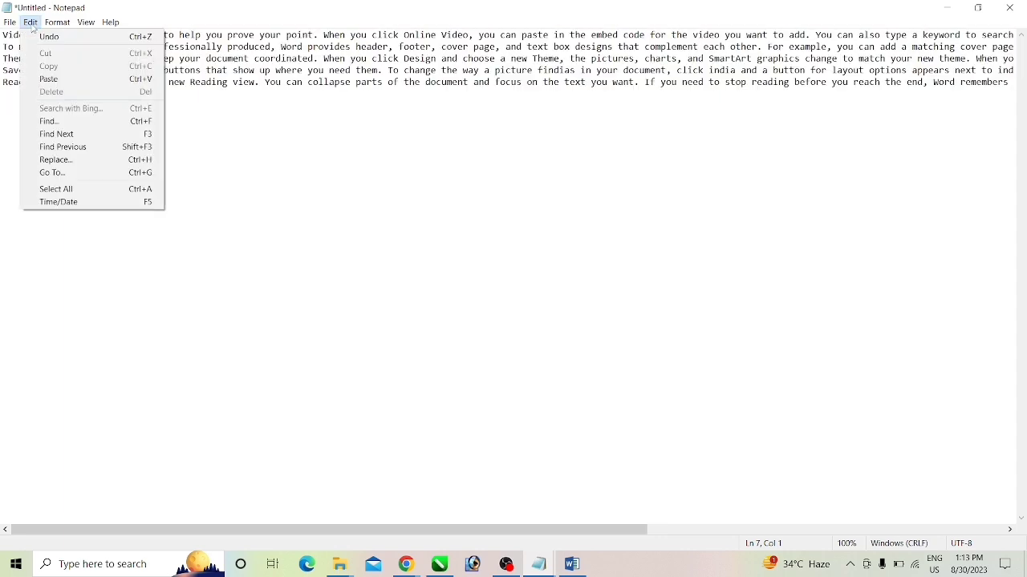
pyautogui.click(67, 190)
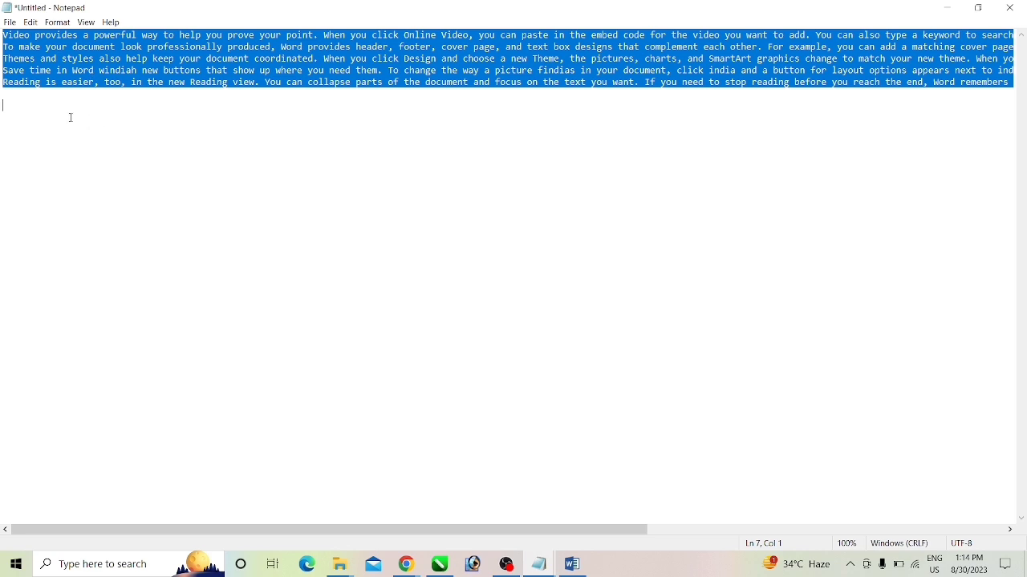
pyautogui.click(18, 114)
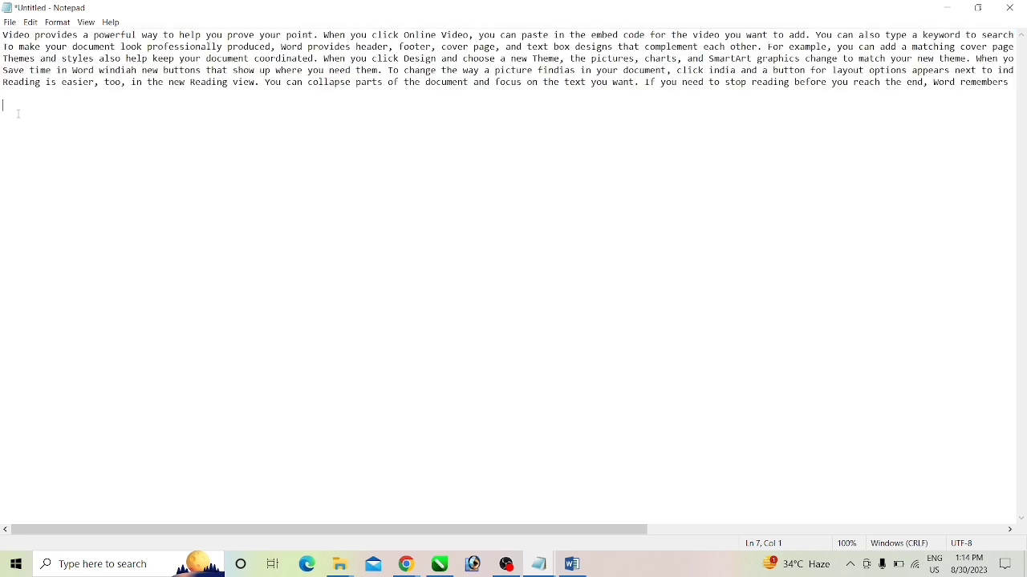
pyautogui.click(31, 23)
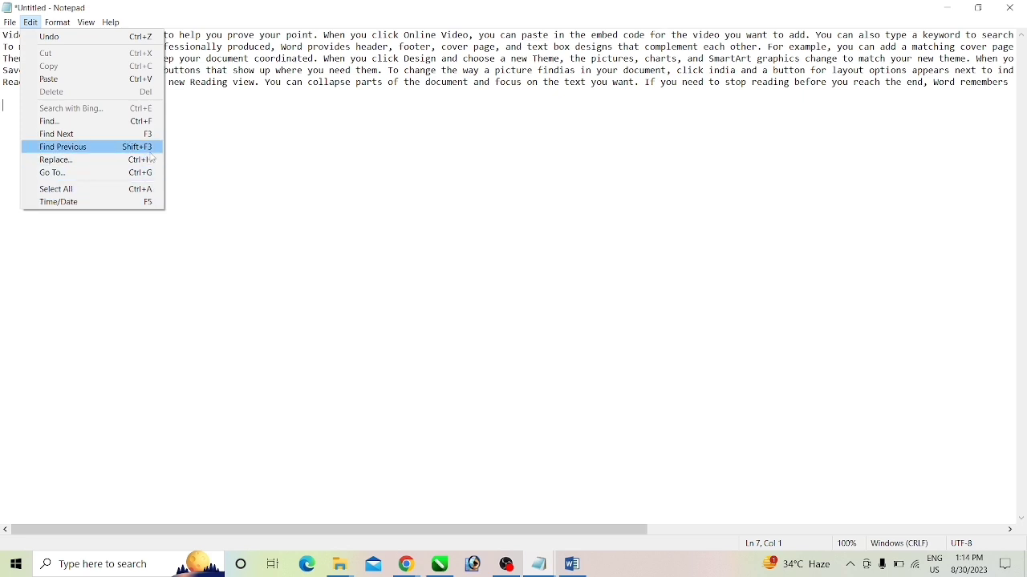
pyautogui.click(228, 165)
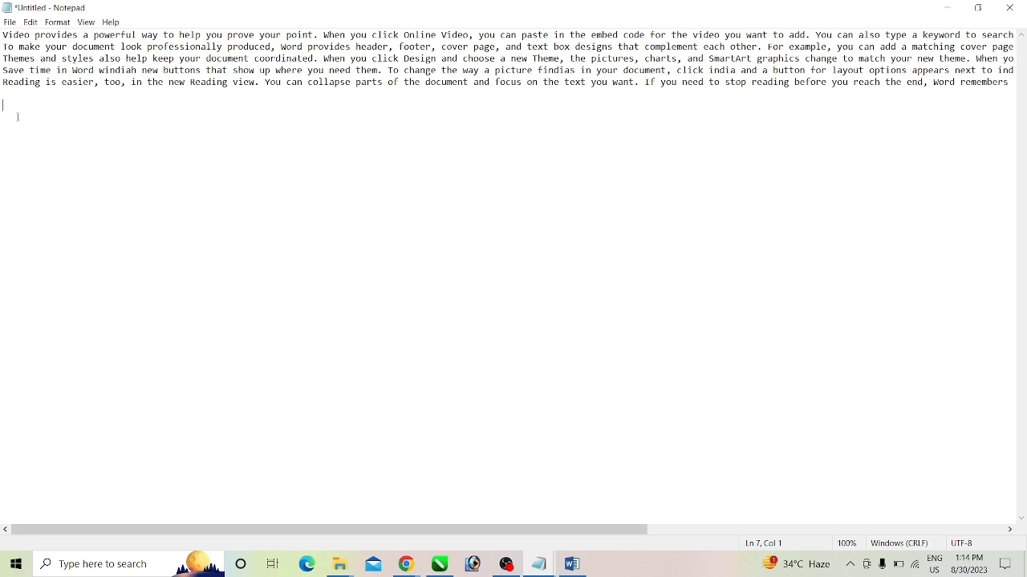
# Insert a '1:14 PM 8/30/2023' timestamp at line 7, add a line break, and insert another
pyautogui.click(30, 22)
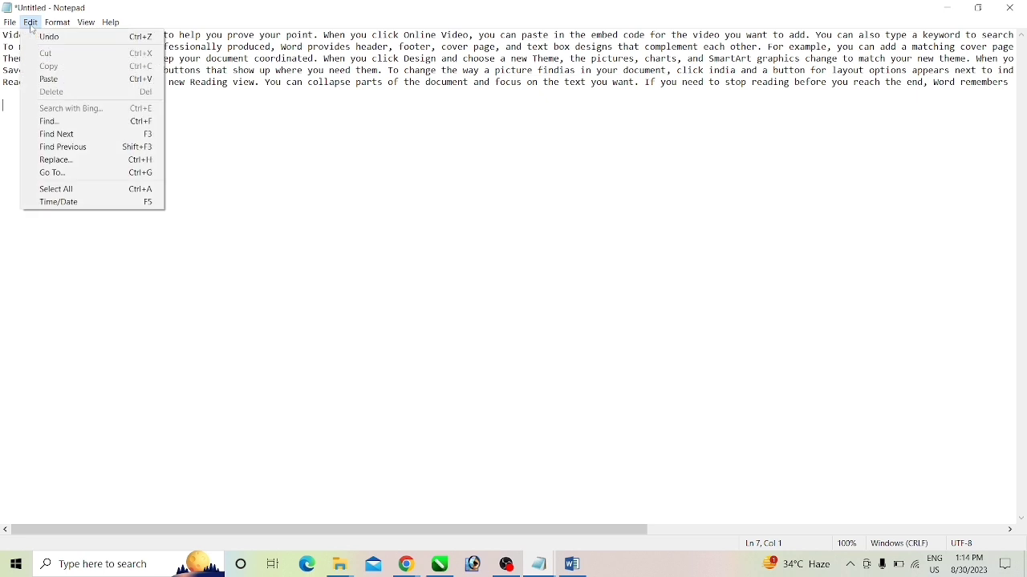
pyautogui.click(89, 202)
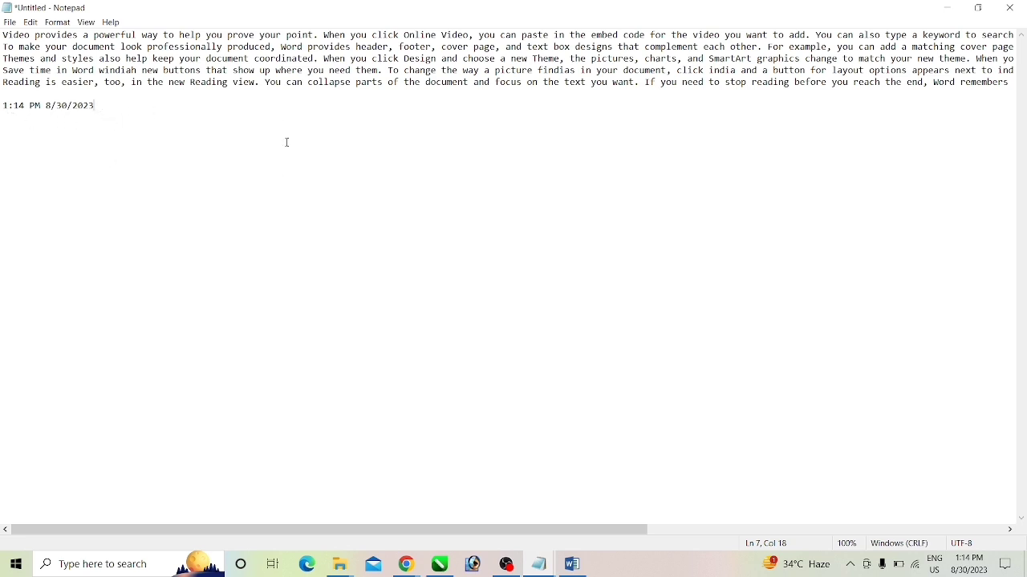
pyautogui.click(20, 149)
pyautogui.click(103, 108)
pyautogui.press('Return')
pyautogui.press('Return')
pyautogui.press('Return')
pyautogui.press('Return')
pyautogui.click(30, 22)
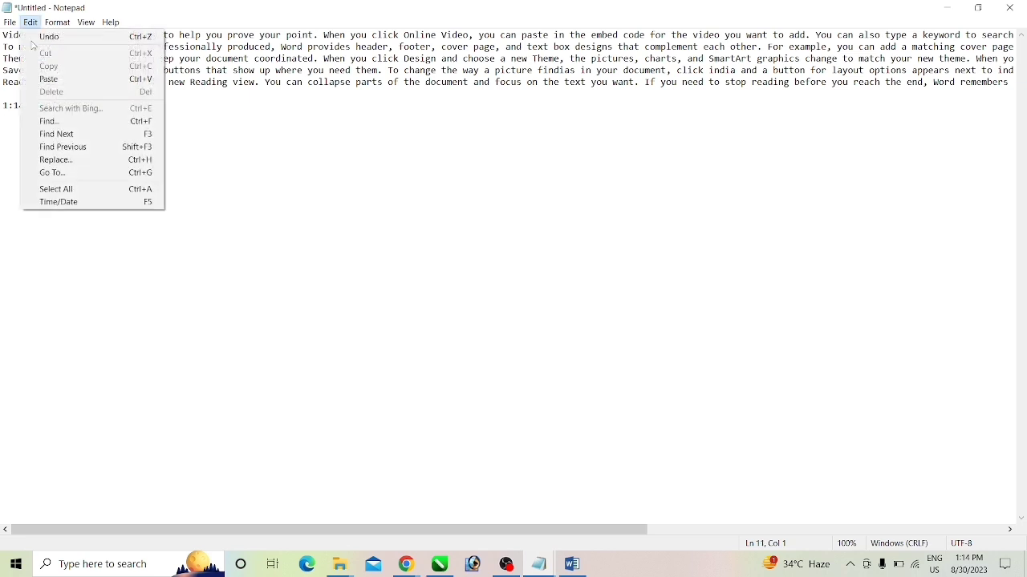
pyautogui.click(90, 203)
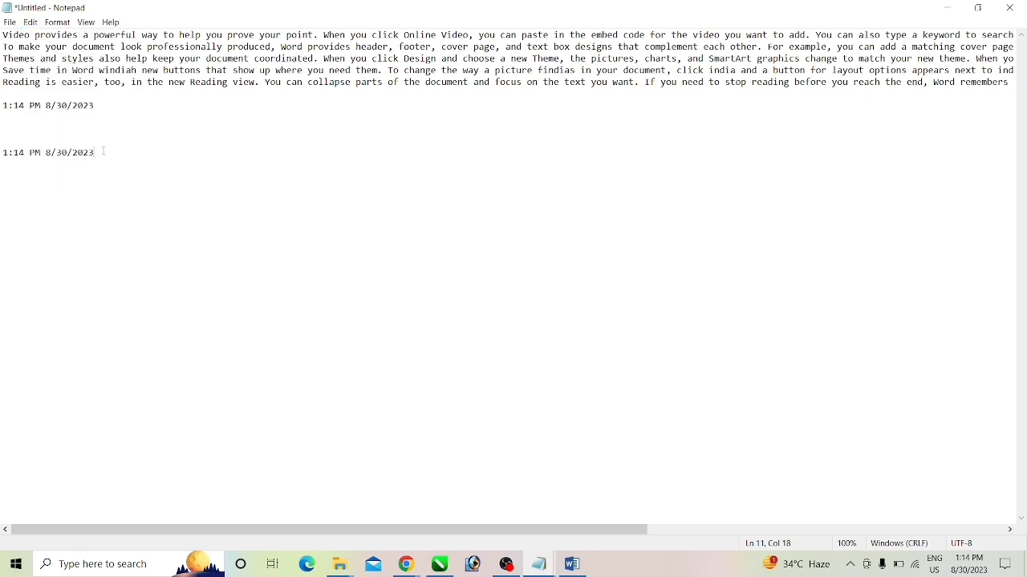
# Turn Word Wrap on and then back off
pyautogui.click(60, 24)
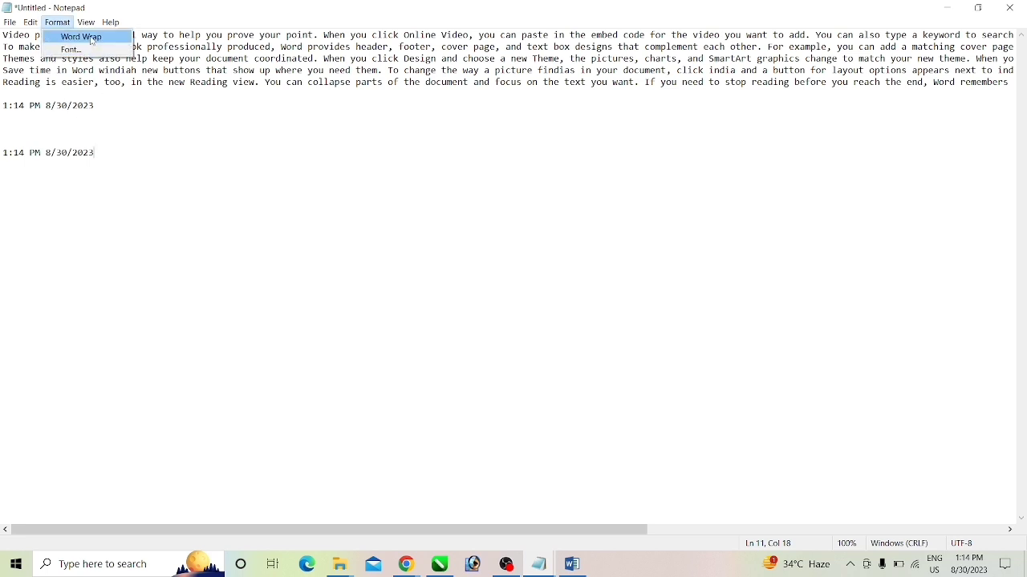
pyautogui.click(149, 121)
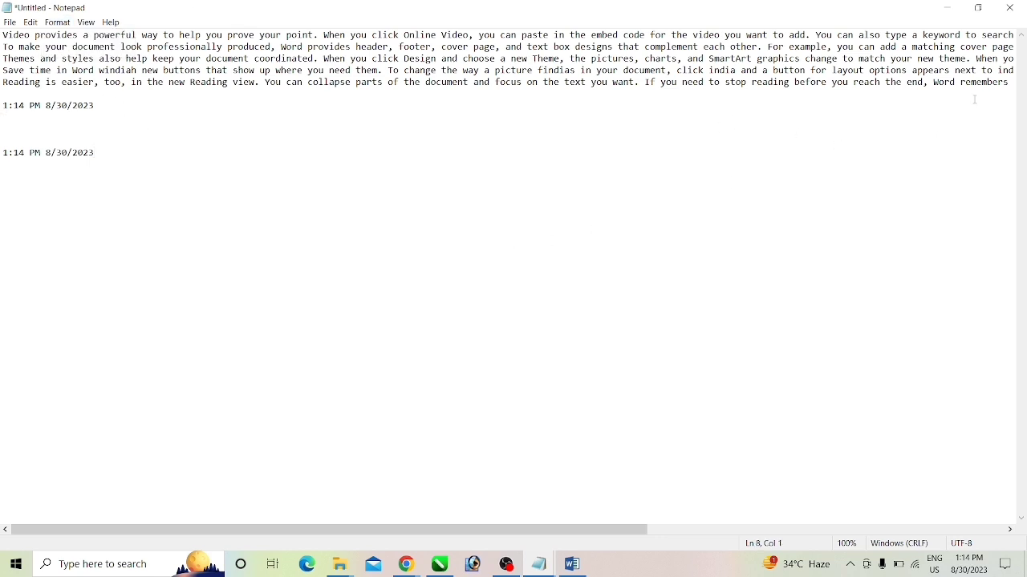
pyautogui.click(1008, 83)
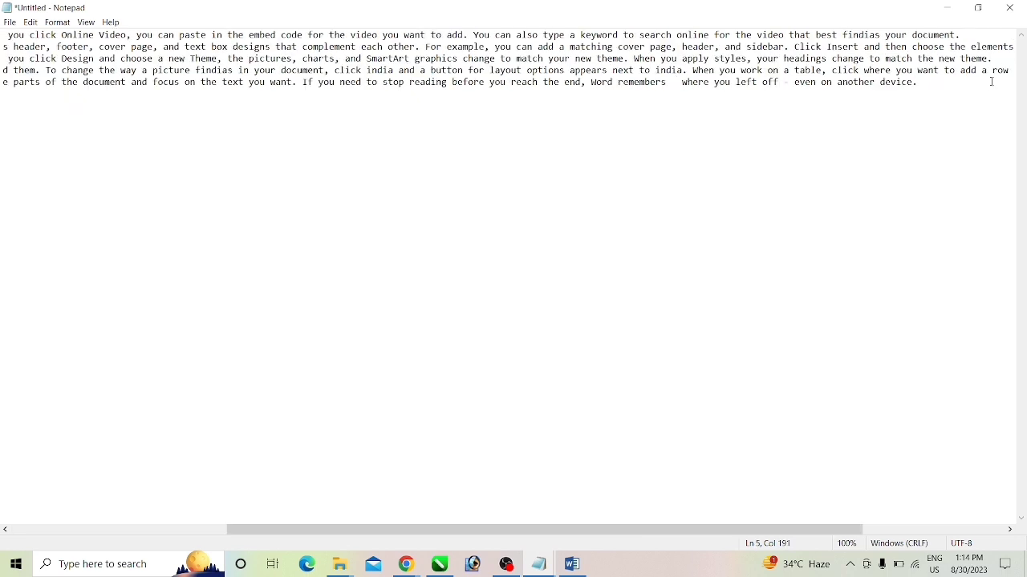
pyautogui.click(57, 23)
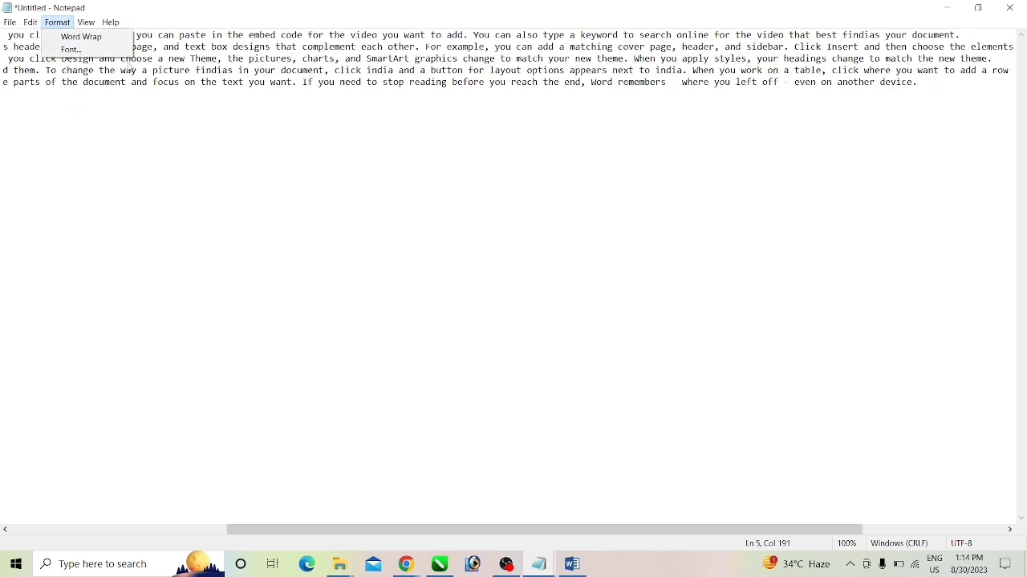
pyautogui.click(112, 46)
pyautogui.click(57, 23)
pyautogui.click(80, 37)
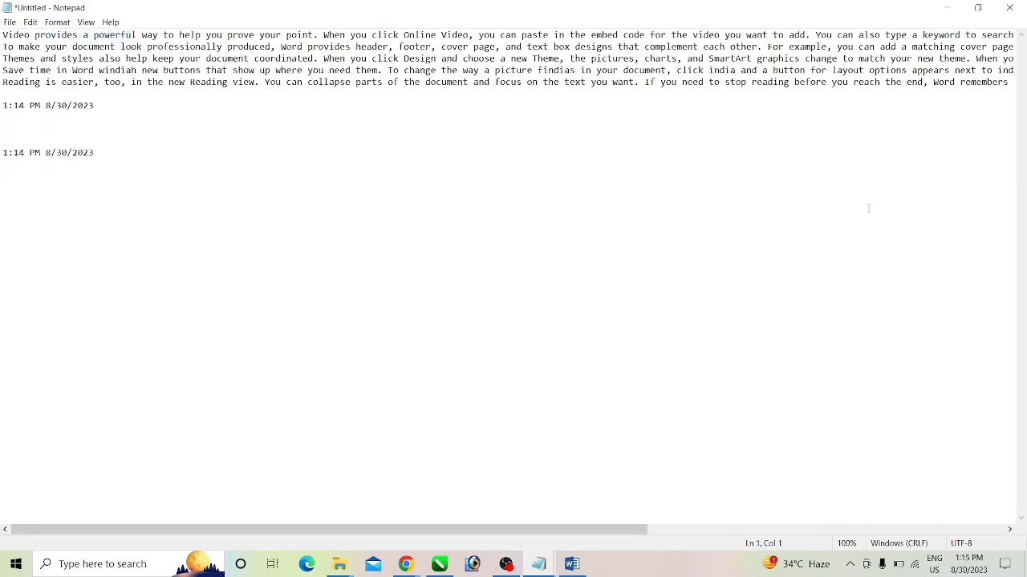
# Type stray letters like 'dgabe ir djd dj tia' after 'Word remembers' on line 5
pyautogui.click(1010, 83)
pyautogui.write('ddddgabesgjd  iejfhdjhru   where you left off - even on another')
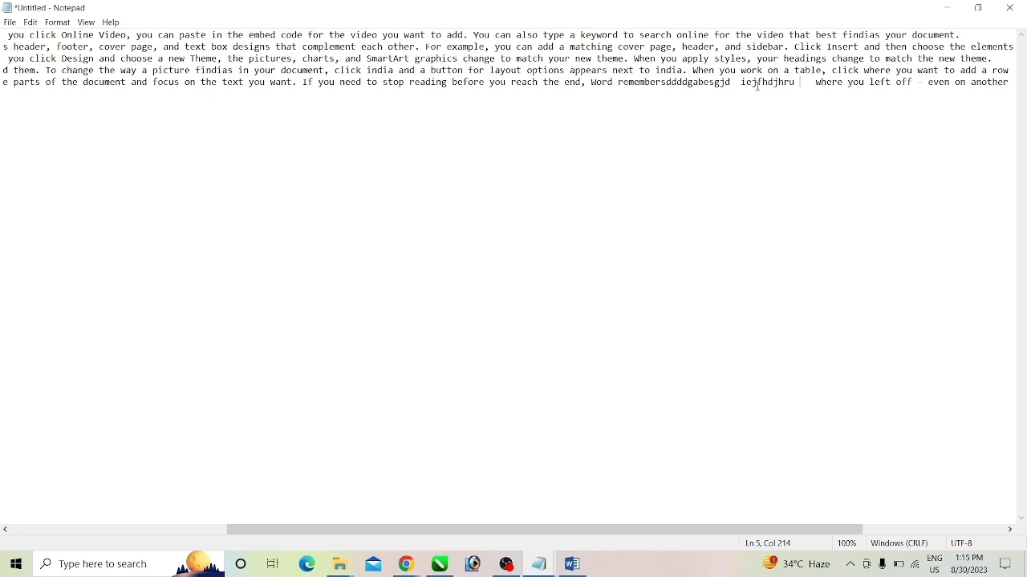
pyautogui.write('d')
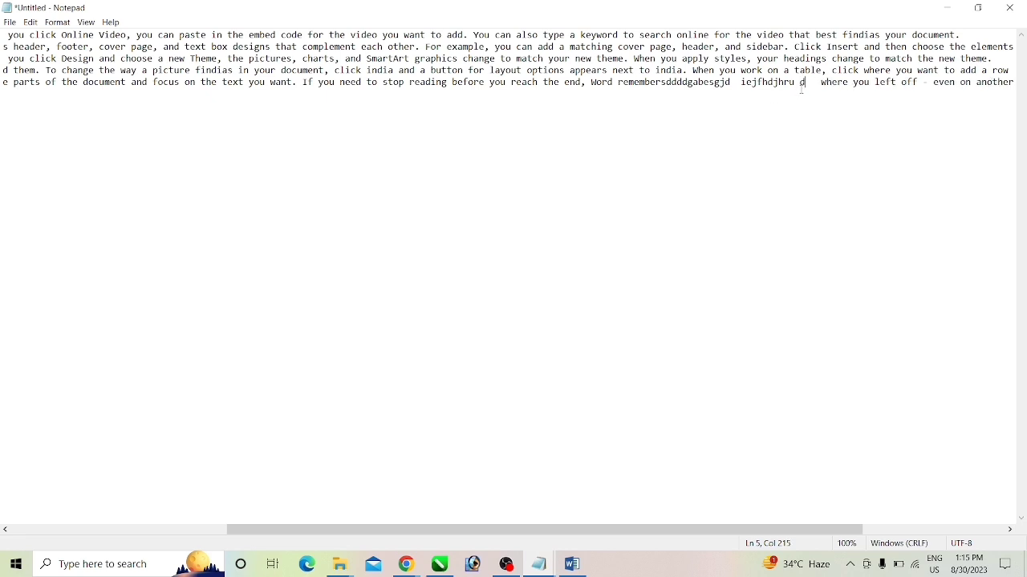
pyautogui.write('gabe ir djd dj tia')
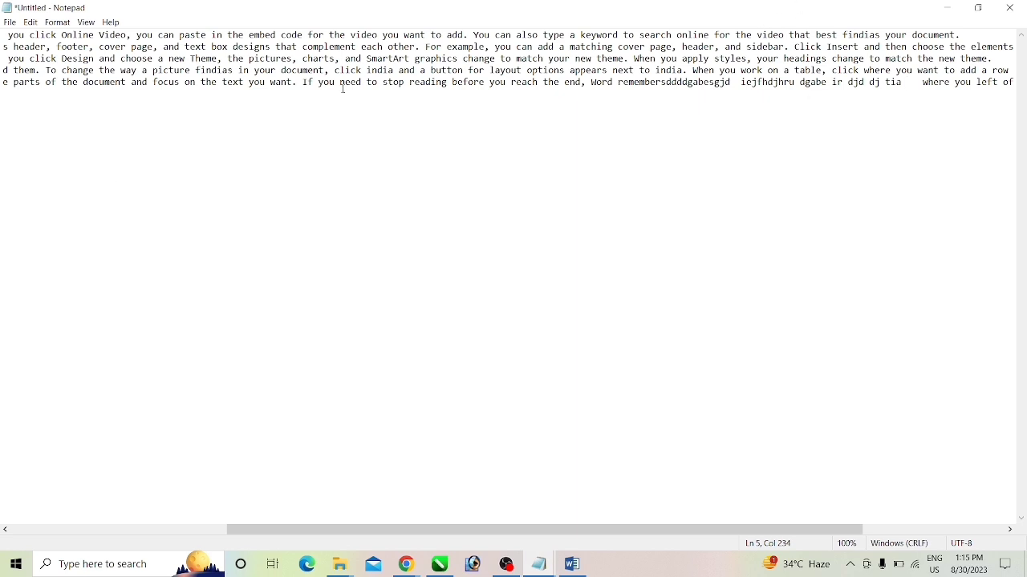
pyautogui.click(57, 23)
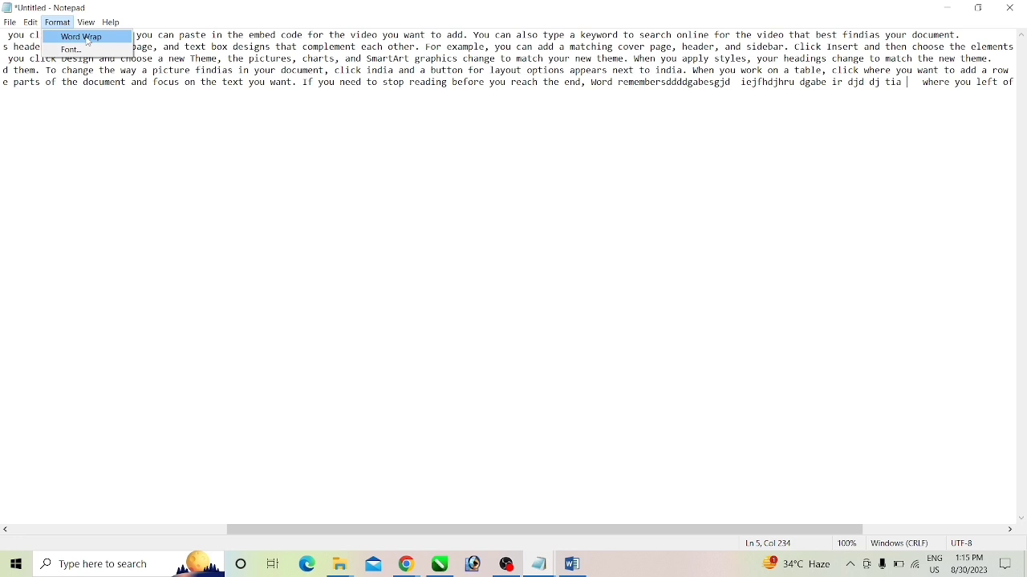
# Toggle Format > Word Wrap on, off and on again, leaving it checked
pyautogui.click(88, 37)
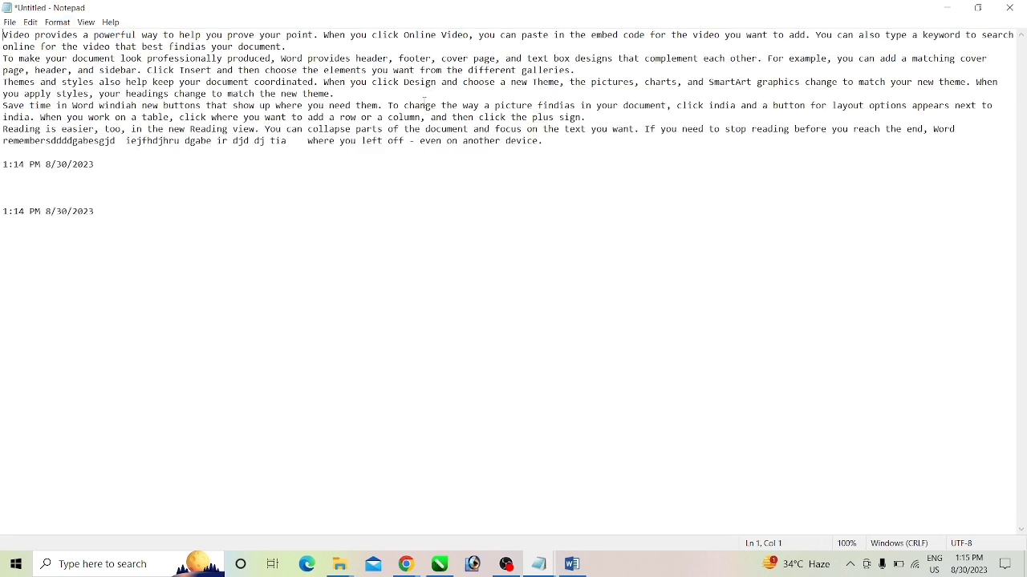
pyautogui.click(63, 25)
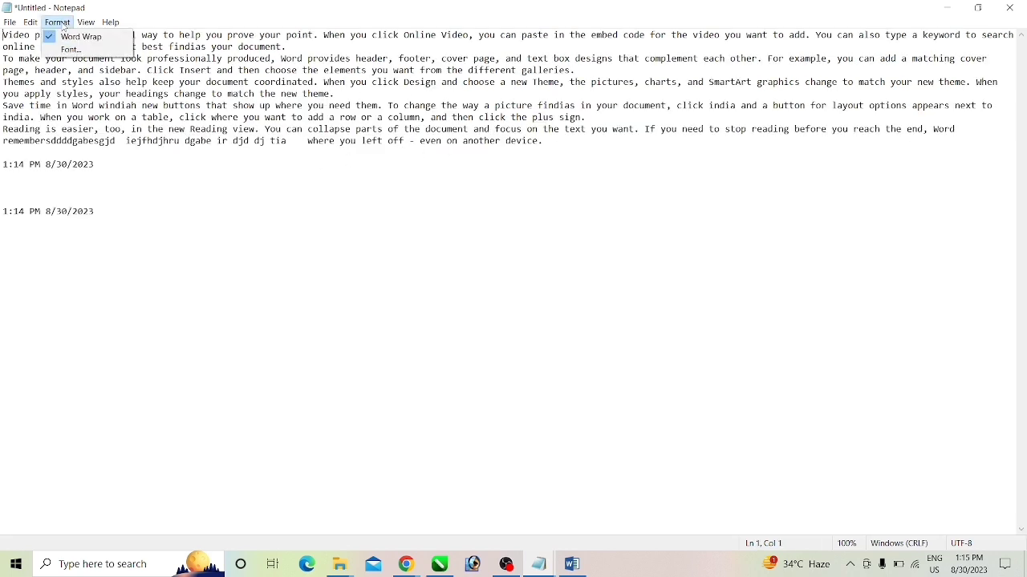
pyautogui.click(77, 37)
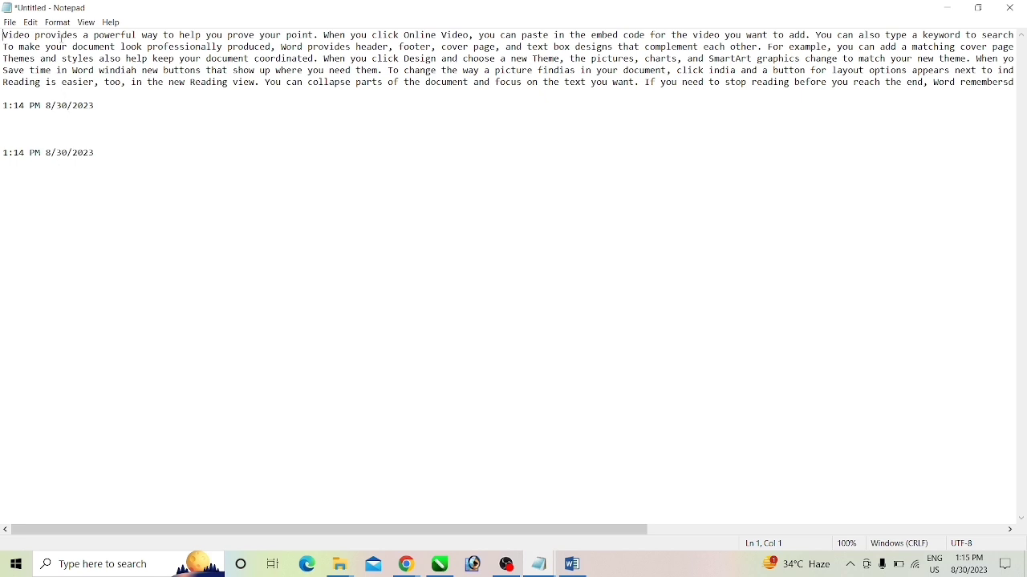
pyautogui.click(60, 23)
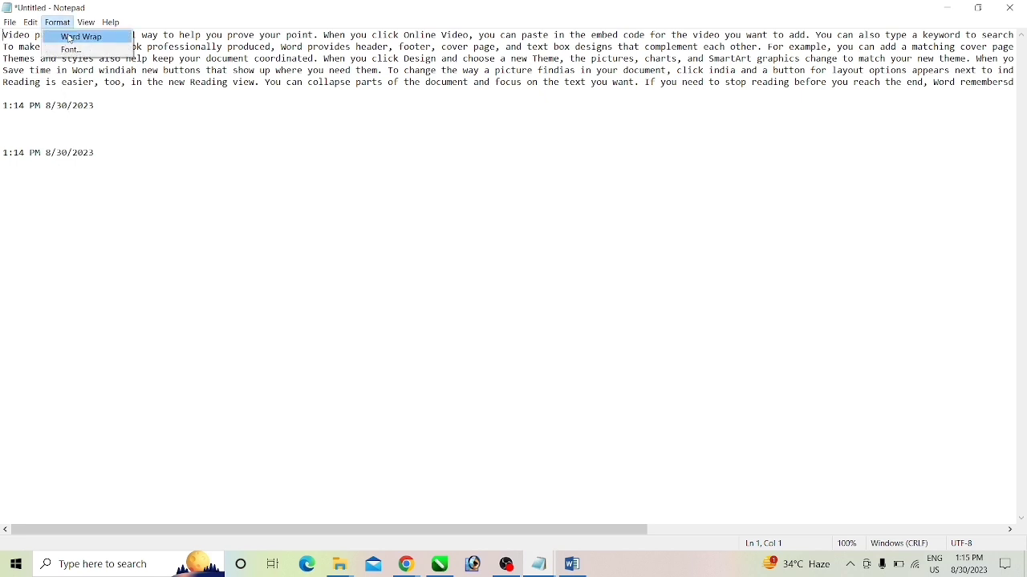
pyautogui.click(70, 38)
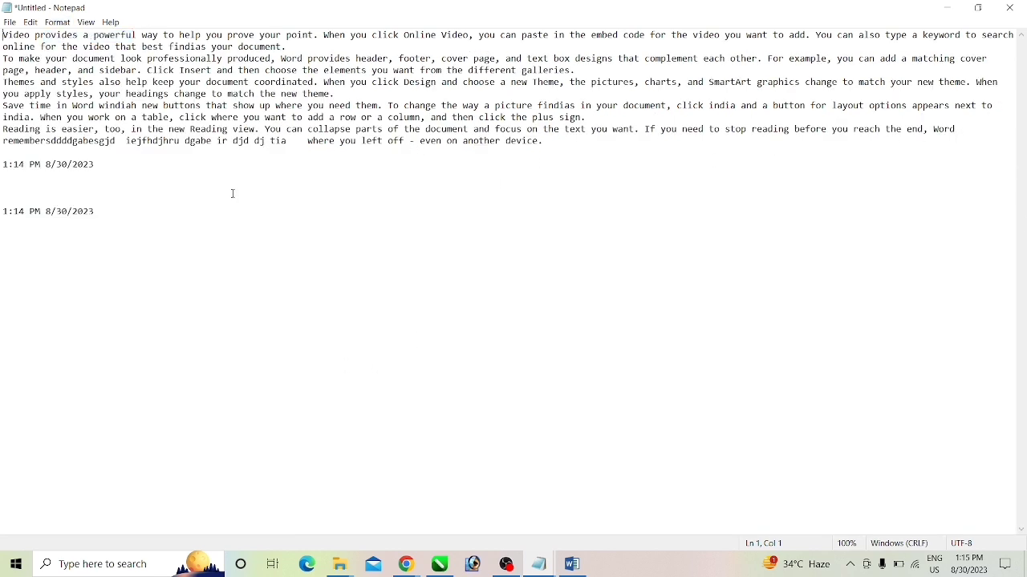
pyautogui.click(55, 24)
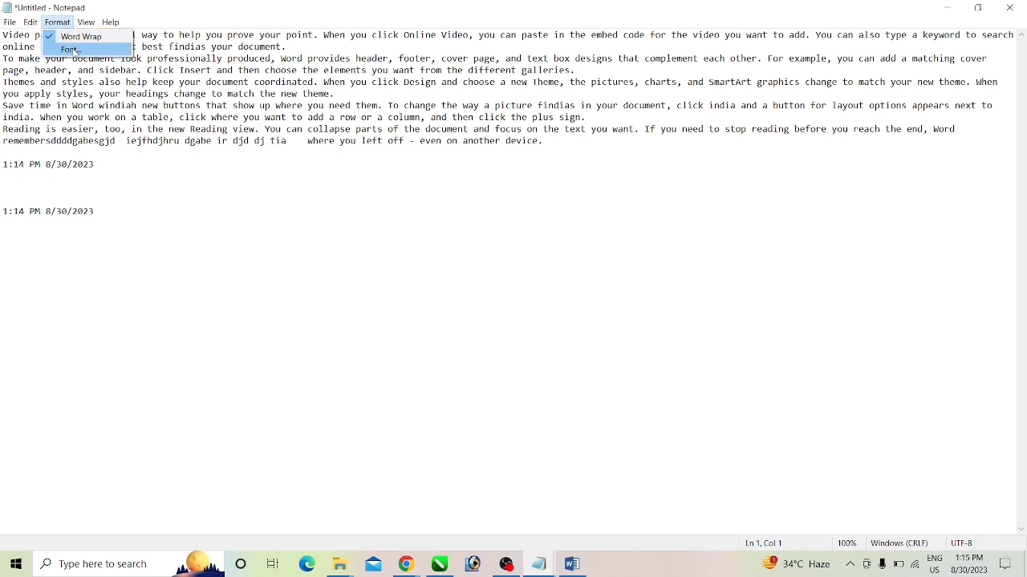
pyautogui.click(76, 51)
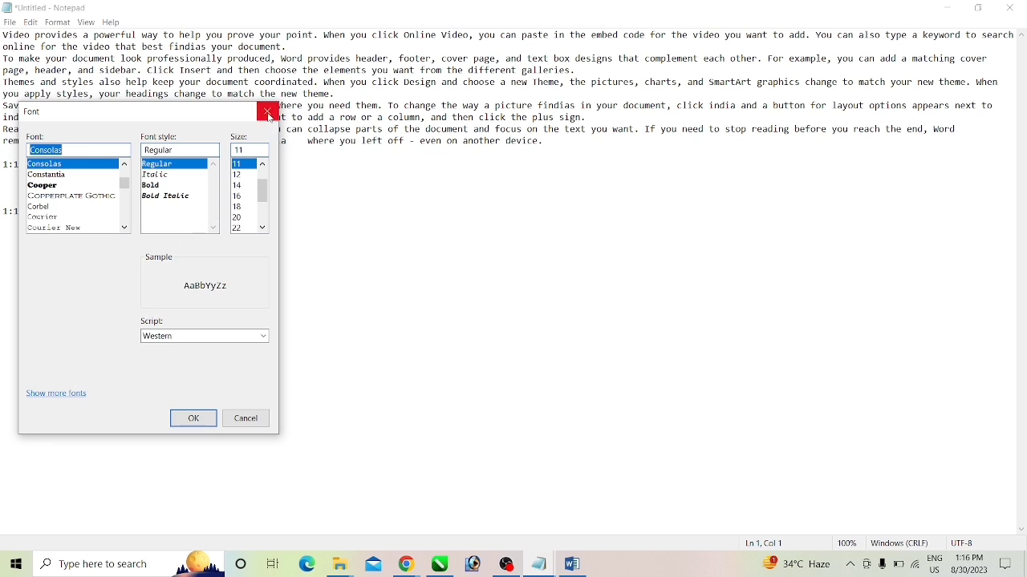
pyautogui.click(268, 113)
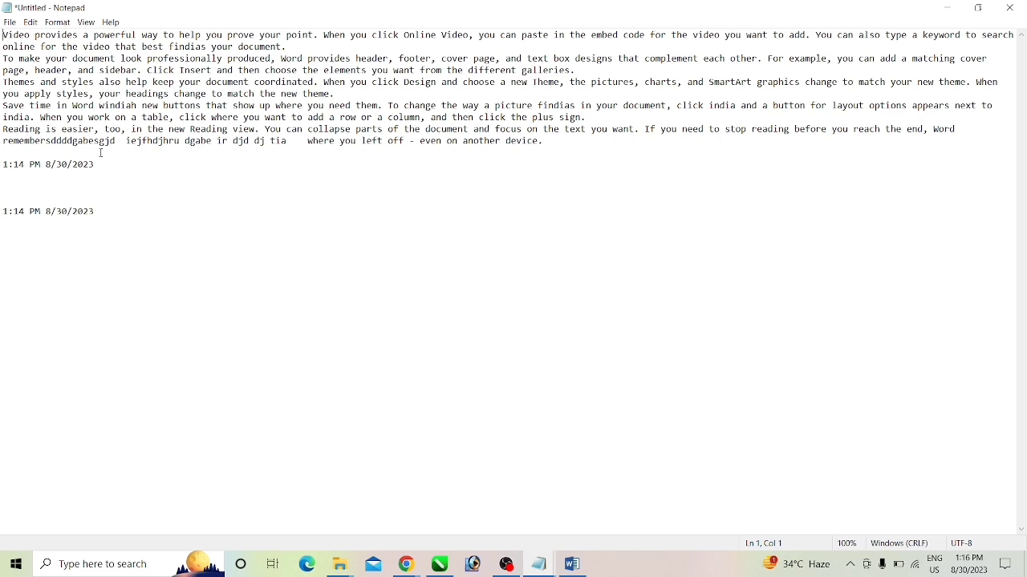
# Set the font style to Bold for Consolas 11, then reopen the Font dialog and confirm it
pyautogui.click(57, 22)
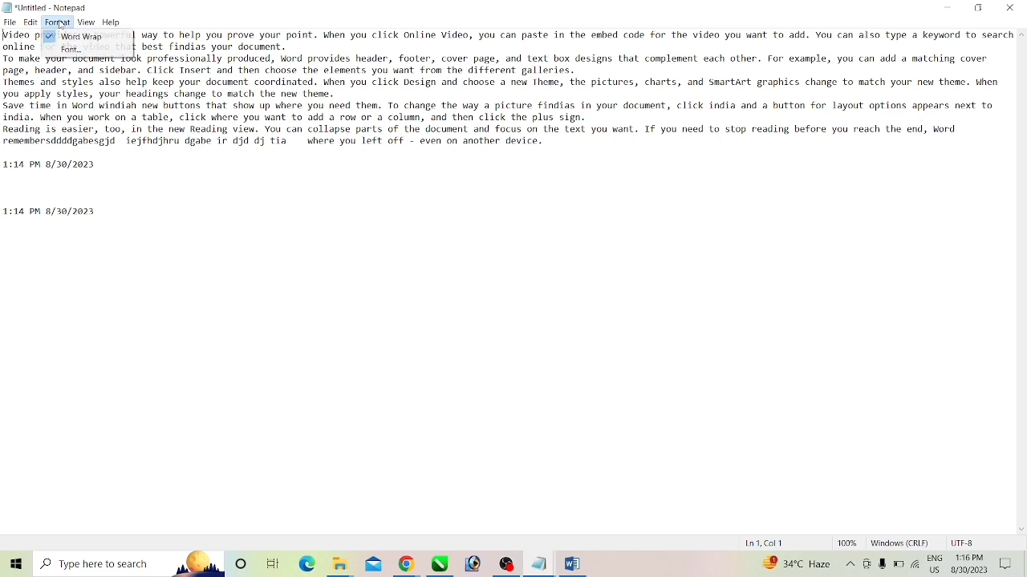
pyautogui.click(81, 53)
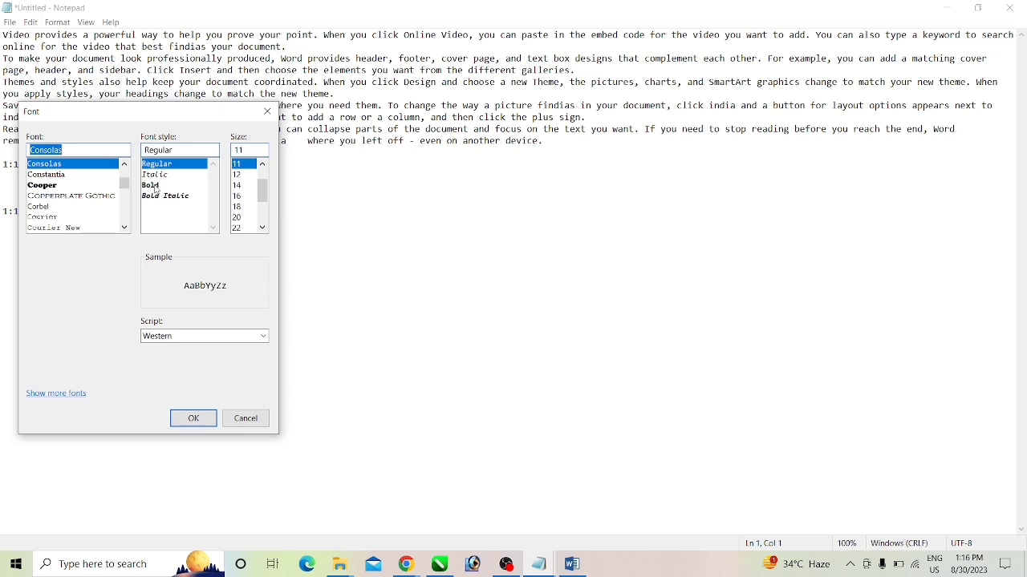
pyautogui.click(156, 186)
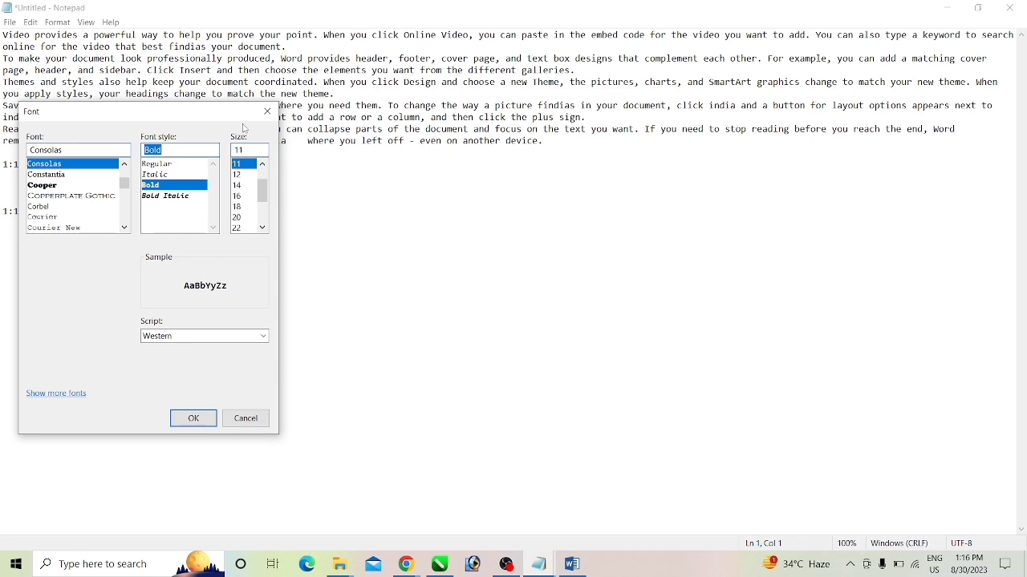
pyautogui.click(193, 417)
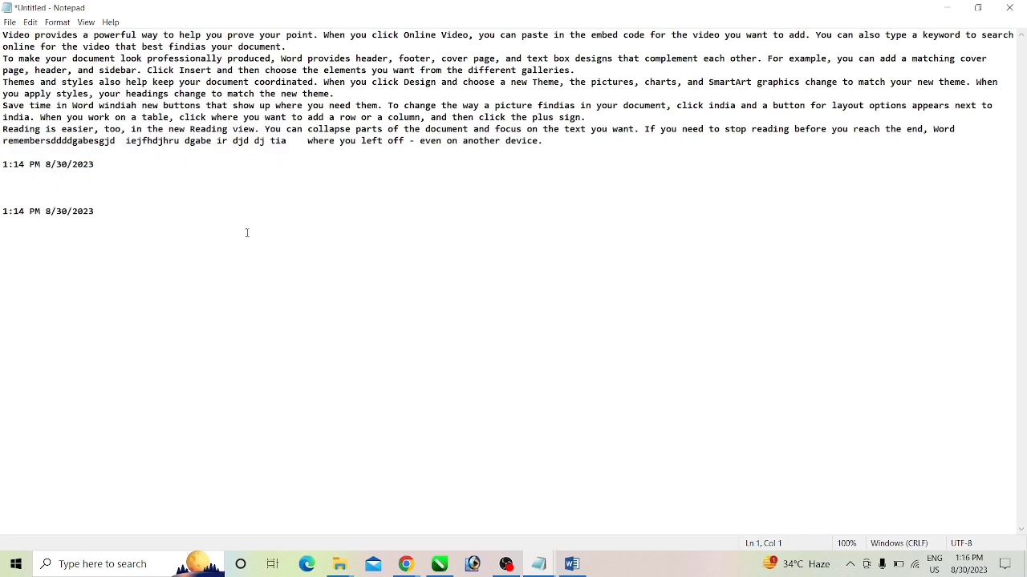
pyautogui.click(62, 24)
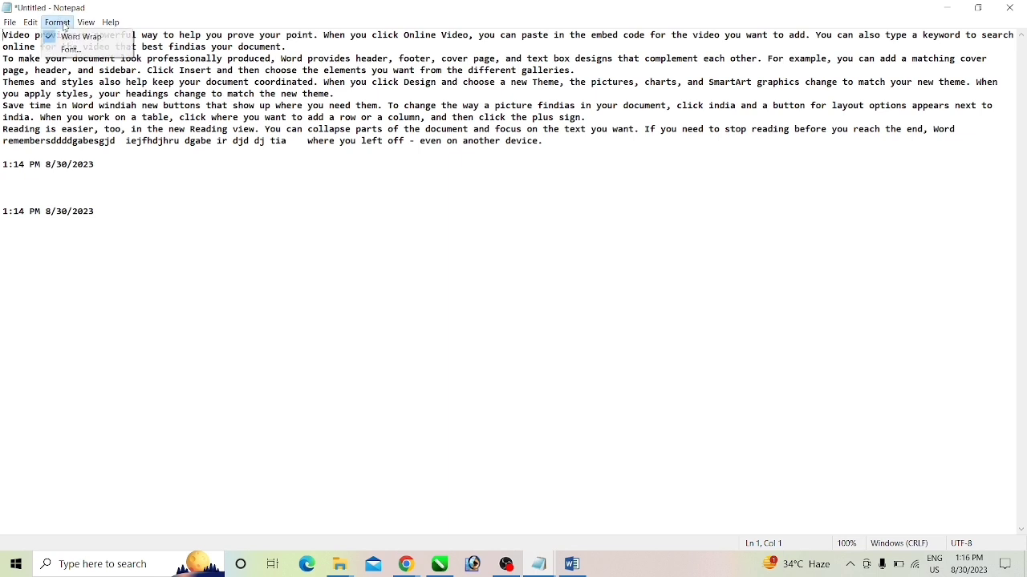
pyautogui.click(83, 49)
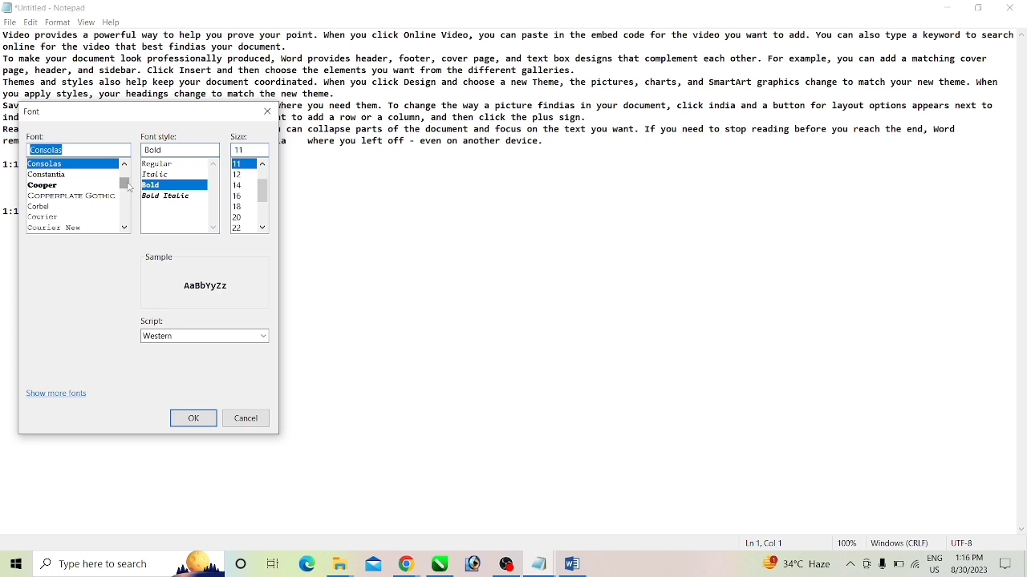
pyautogui.moveTo(129, 186); pyautogui.dragTo(127, 194)
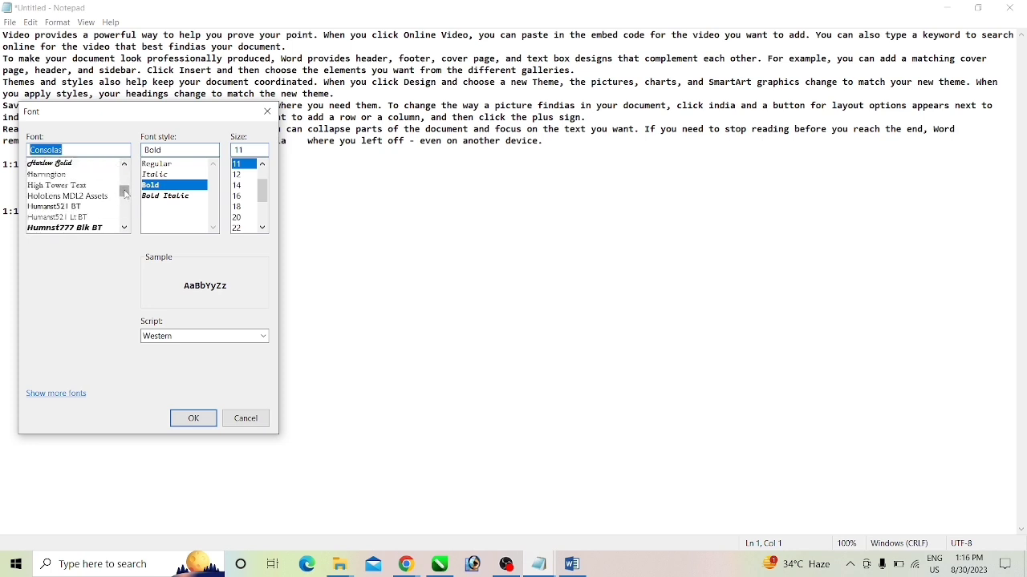
pyautogui.click(183, 418)
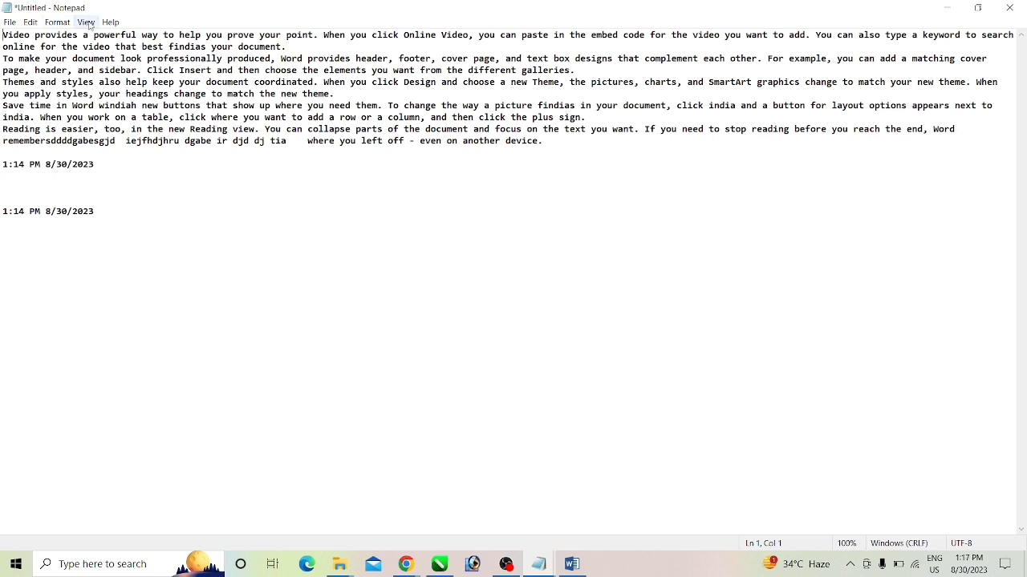
# Zoom the text in from 100% to 110% and then 120% via View > Zoom > Zoom In
pyautogui.click(89, 25)
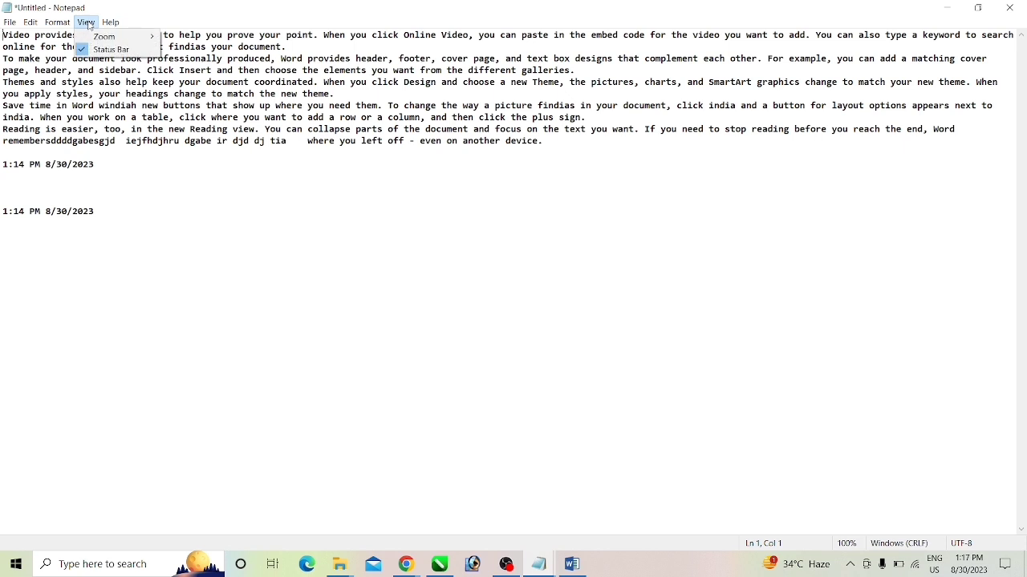
pyautogui.press('Escape')
pyautogui.click(93, 24)
pyautogui.click(92, 25)
pyautogui.click(89, 25)
pyautogui.moveTo(107, 38)
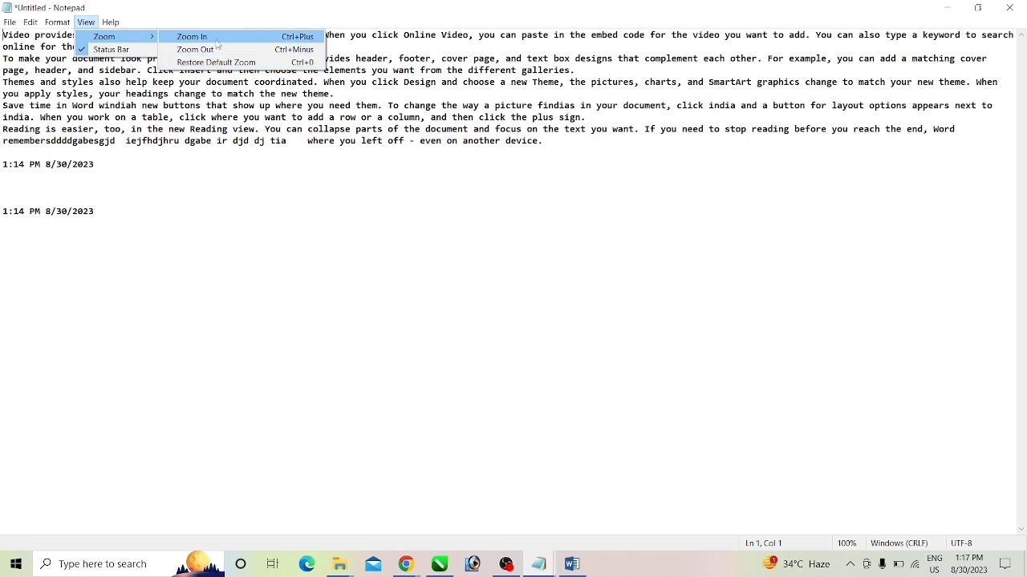
pyautogui.click(215, 39)
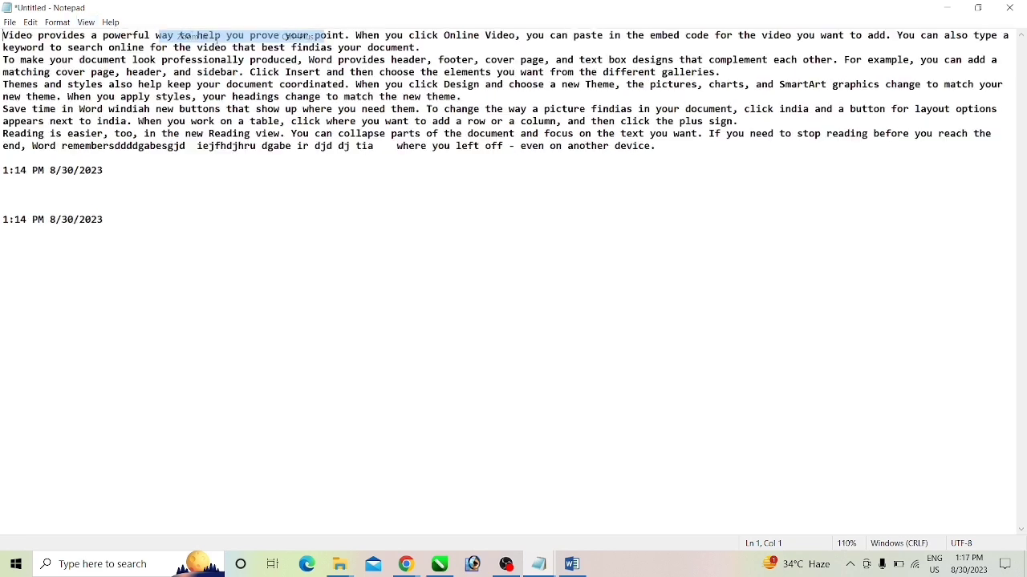
pyautogui.click(86, 21)
pyautogui.click(88, 24)
pyautogui.click(88, 24)
pyautogui.moveTo(104, 37)
pyautogui.click(200, 38)
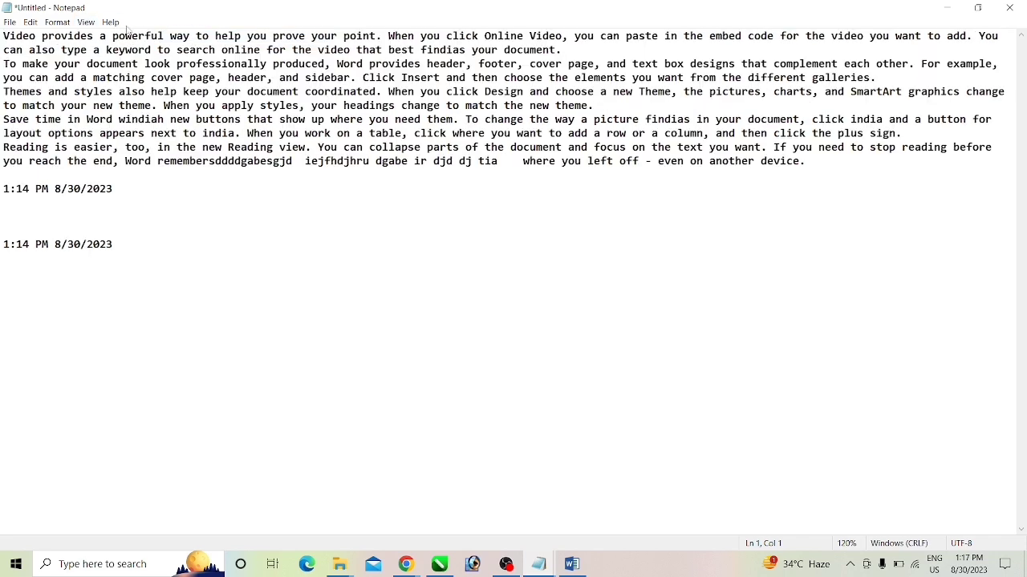
# Zoom in further to 130% and then 140%
pyautogui.click(87, 24)
pyautogui.moveTo(100, 37)
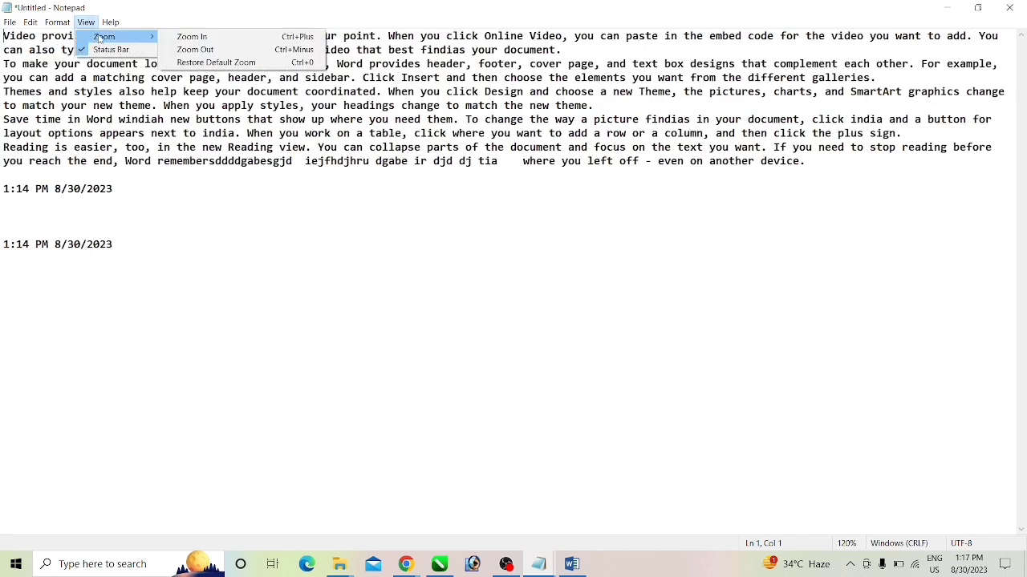
pyautogui.click(206, 40)
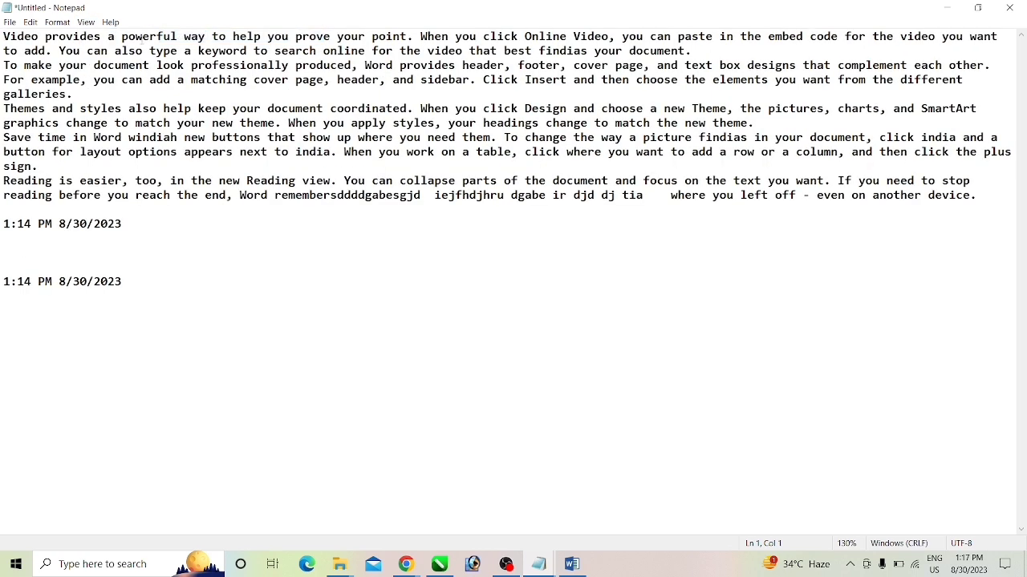
pyautogui.click(94, 25)
pyautogui.click(87, 24)
pyautogui.click(86, 23)
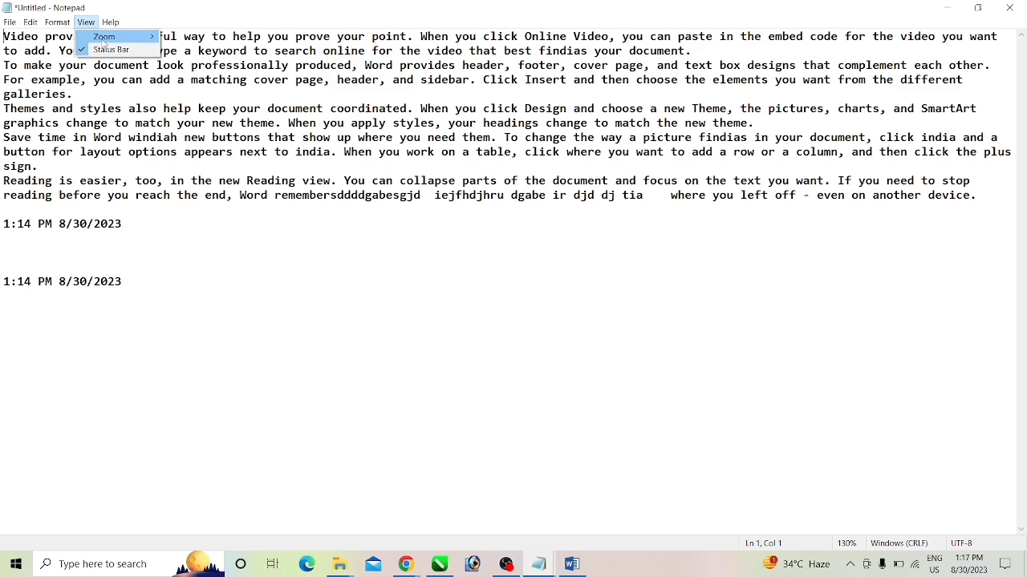
pyautogui.moveTo(107, 37)
pyautogui.click(183, 37)
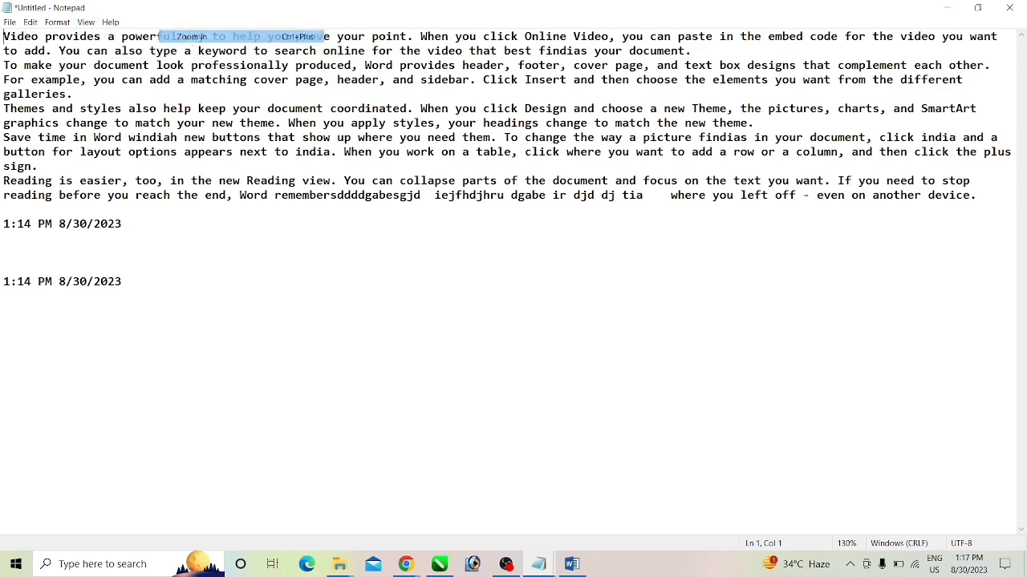
pyautogui.click(87, 23)
pyautogui.moveTo(98, 37)
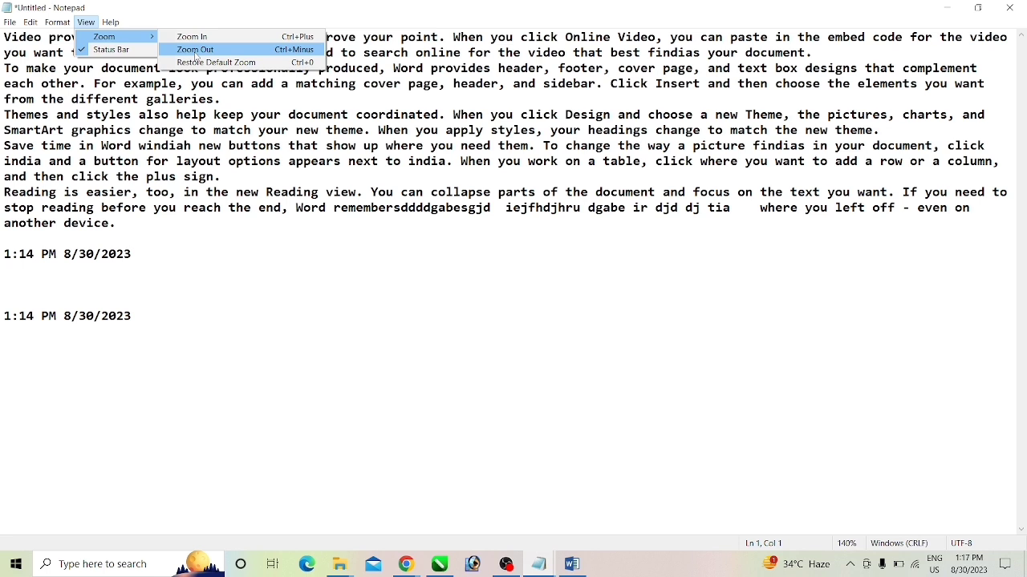
# Zoom the text out and back in with the Ctrl+Minus and Ctrl+Plus shortcuts
pyautogui.click(326, 255)
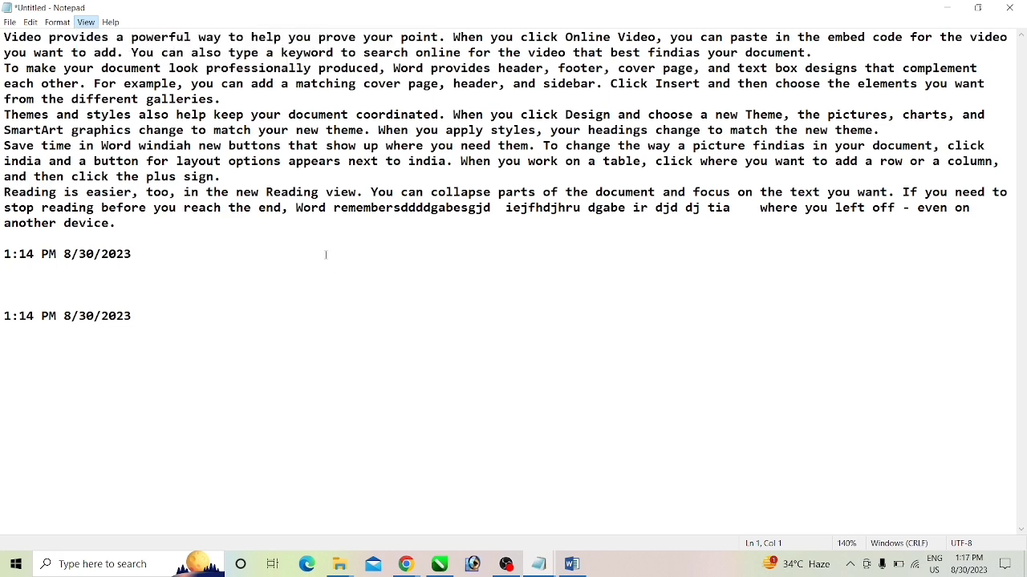
pyautogui.hotkey('ctrl', '-')
pyautogui.hotkey('ctrl', '-')
pyautogui.hotkey('ctrl', '-')
pyautogui.hotkey('ctrl', '-')
pyautogui.hotkey('ctrl', '-')
pyautogui.hotkey('ctrl', '-')
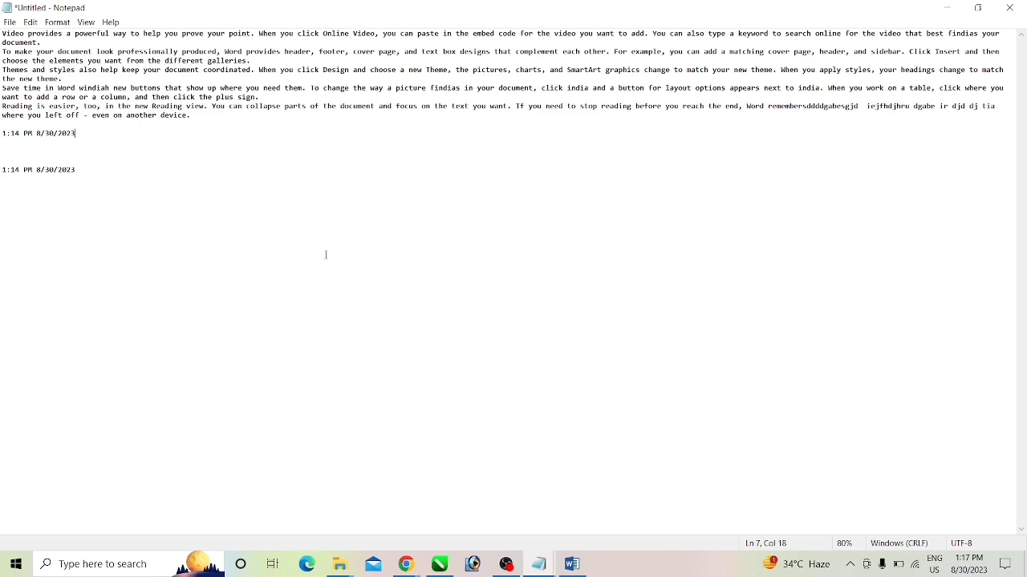
pyautogui.hotkey('ctrl', '+')
pyautogui.hotkey('ctrl', '+')
pyautogui.hotkey('ctrl', '+')
pyautogui.hotkey('ctrl', '+')
pyautogui.hotkey('ctrl', '+')
pyautogui.hotkey('ctrl', '+')
pyautogui.hotkey('ctrl', '+')
pyautogui.hotkey('ctrl', '+')
pyautogui.hotkey('ctrl', '+')
pyautogui.hotkey('ctrl', '+')
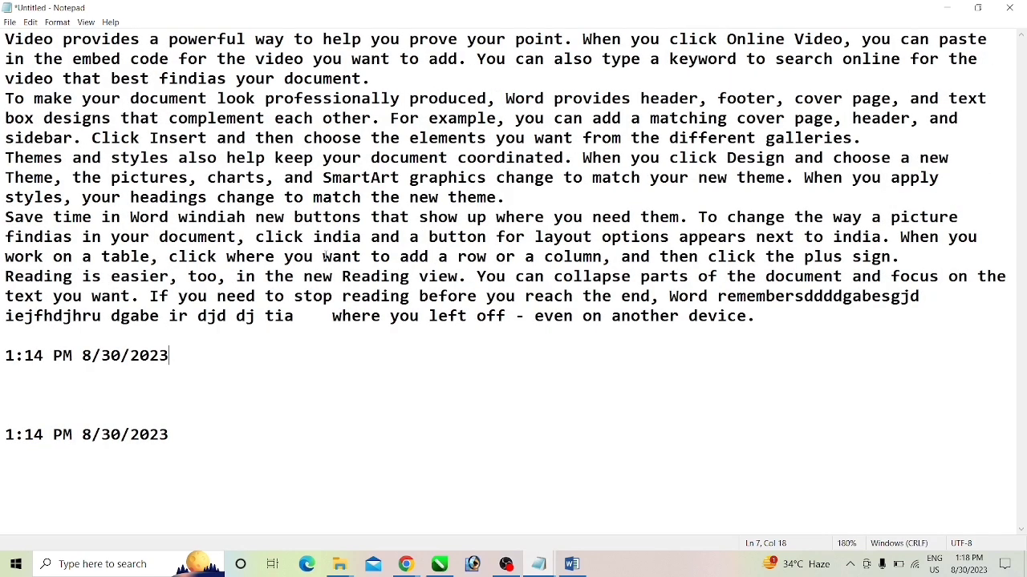
pyautogui.hotkey('ctrl', '-')
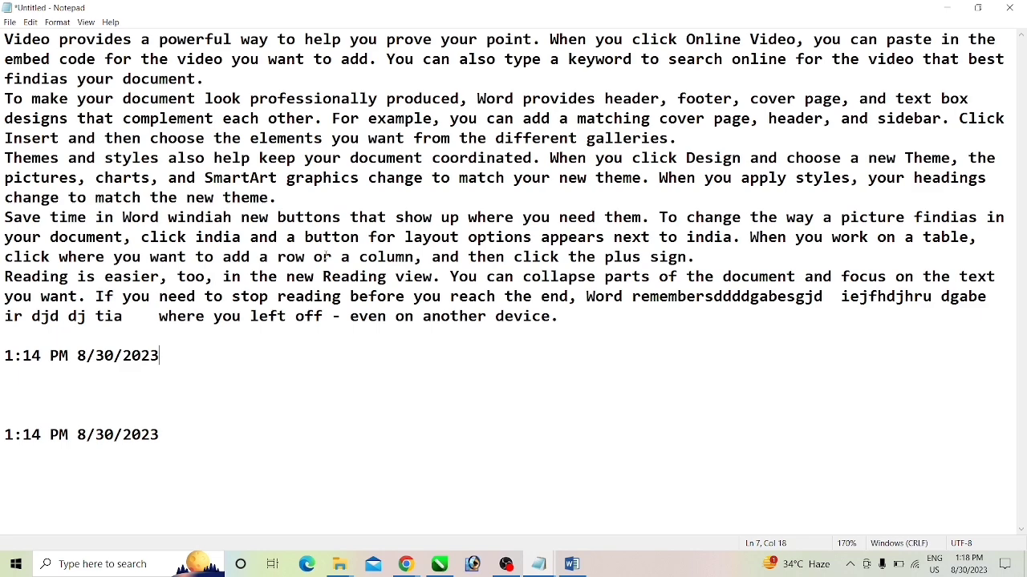
pyautogui.hotkey('ctrl', '-')
pyautogui.hotkey('ctrl', '-')
pyautogui.hotkey('ctrl', '-')
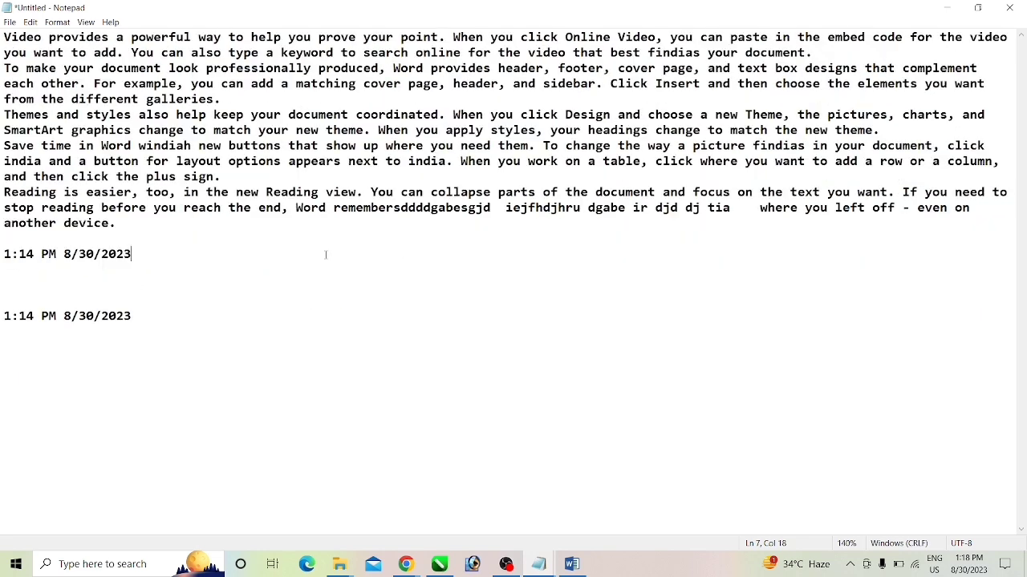
pyautogui.hotkey('ctrl', '-')
pyautogui.hotkey('ctrl', '-')
pyautogui.hotkey('ctrl', '-')
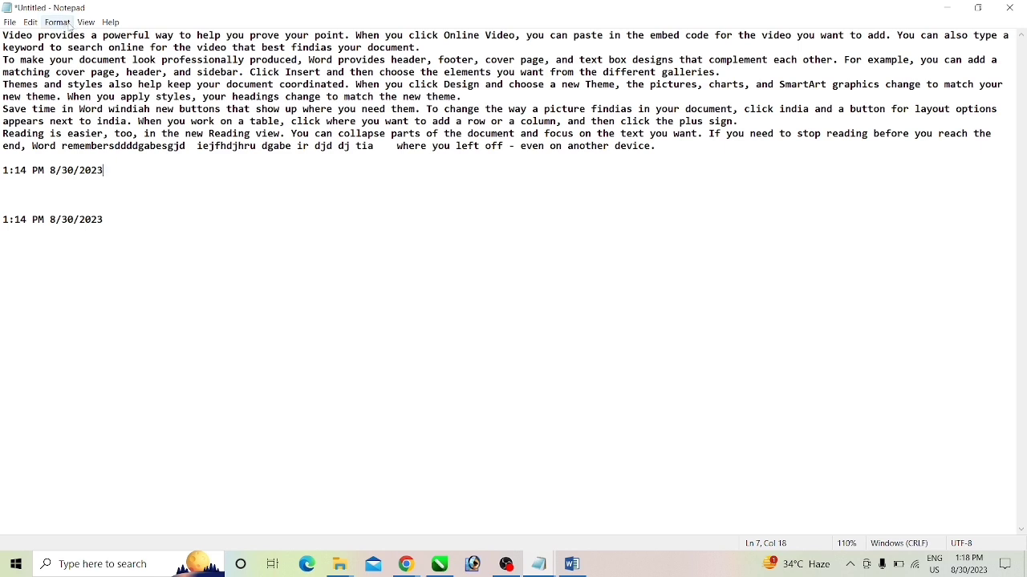
# Restore the default 100% zoom with View > Zoom > Restore Default Zoom
pyautogui.click(86, 22)
pyautogui.moveTo(104, 36)
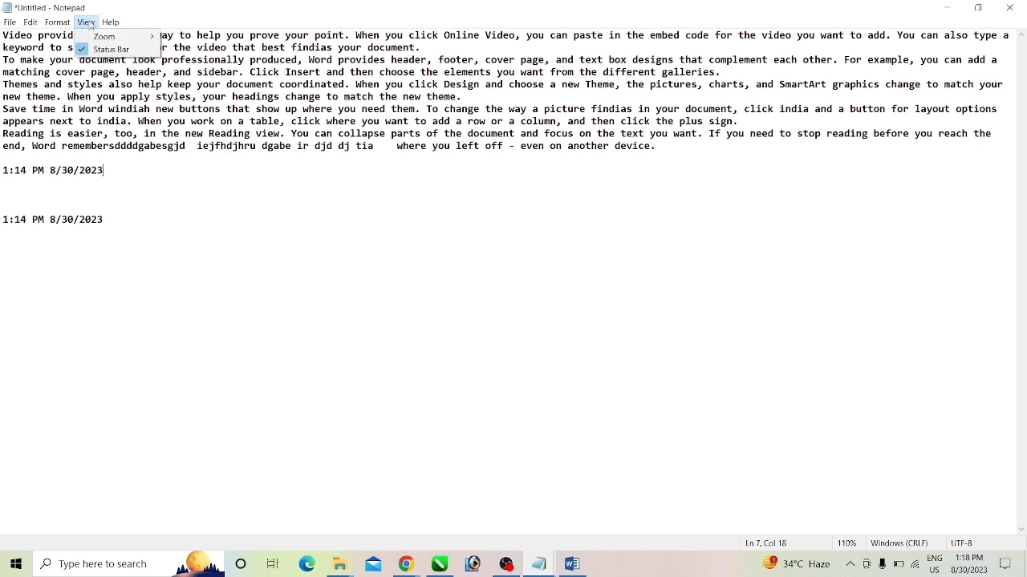
pyautogui.moveTo(125, 40)
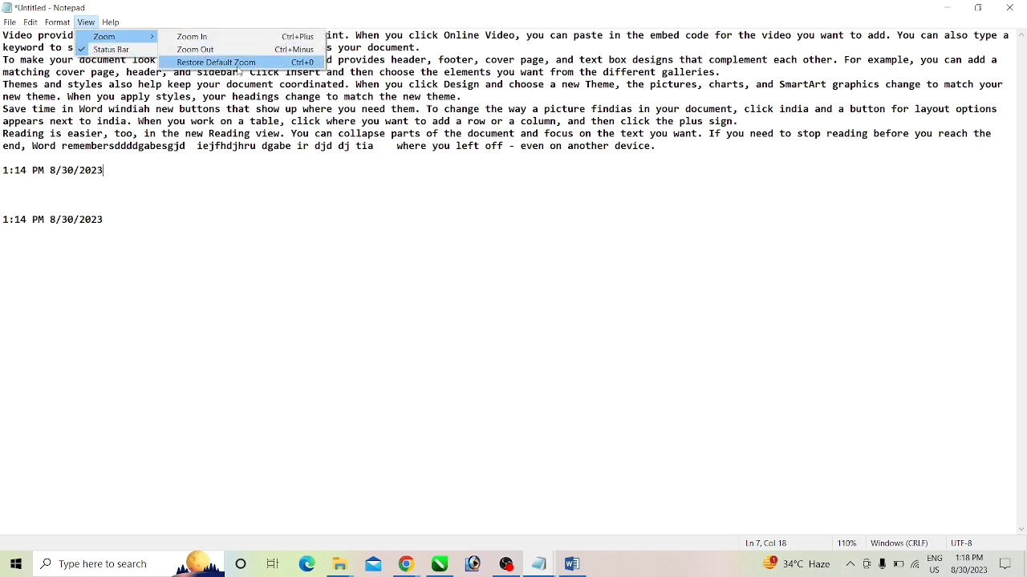
pyautogui.click(238, 64)
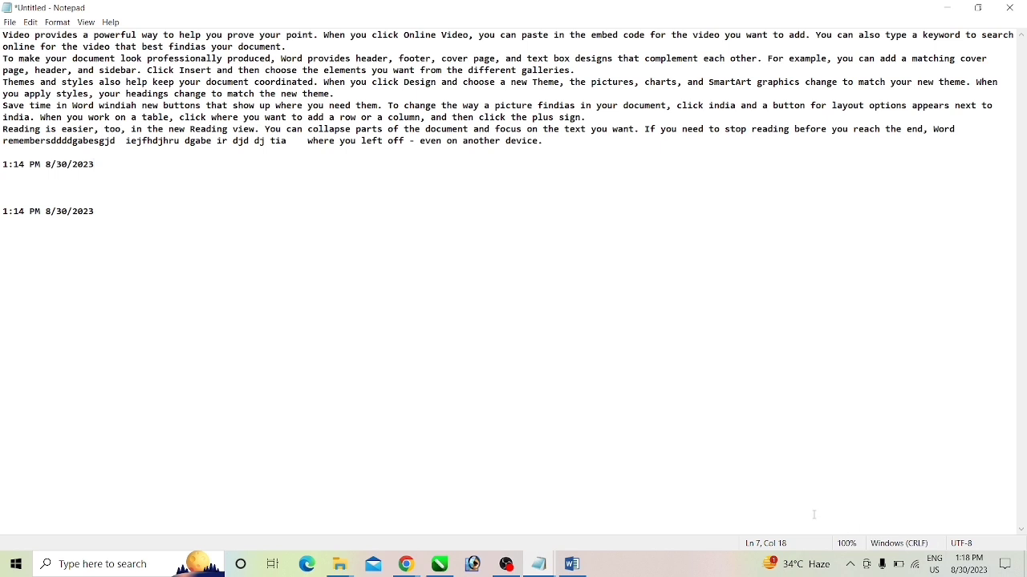
# Hide the status bar, show it again, then bring up the Help menu
pyautogui.click(85, 23)
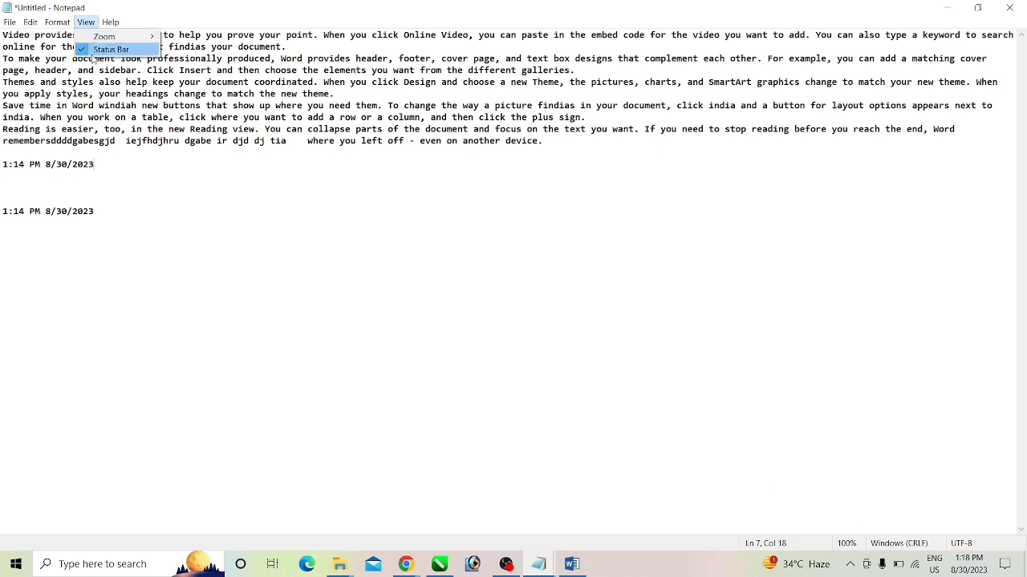
pyautogui.click(95, 49)
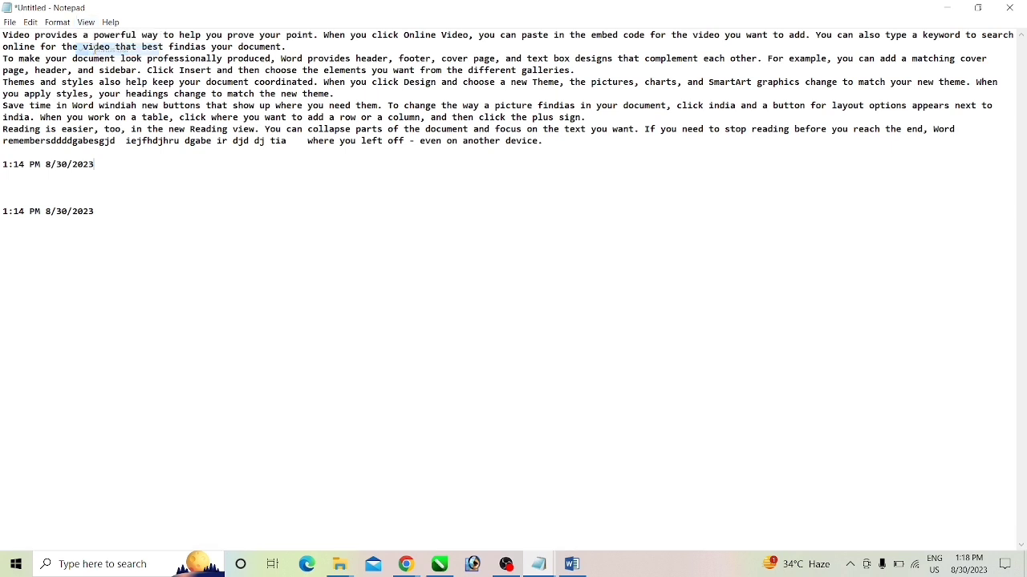
pyautogui.click(87, 23)
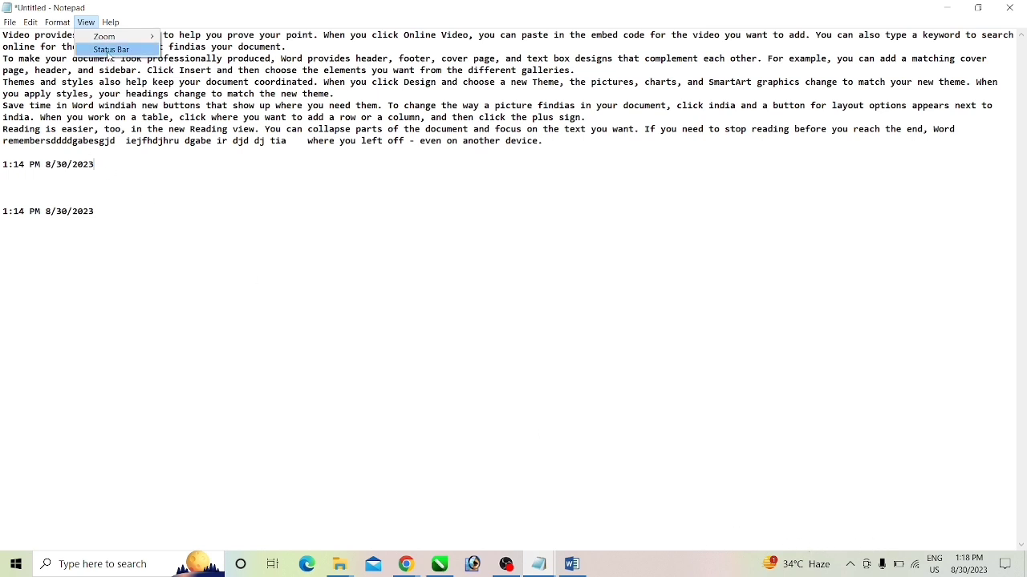
pyautogui.click(108, 52)
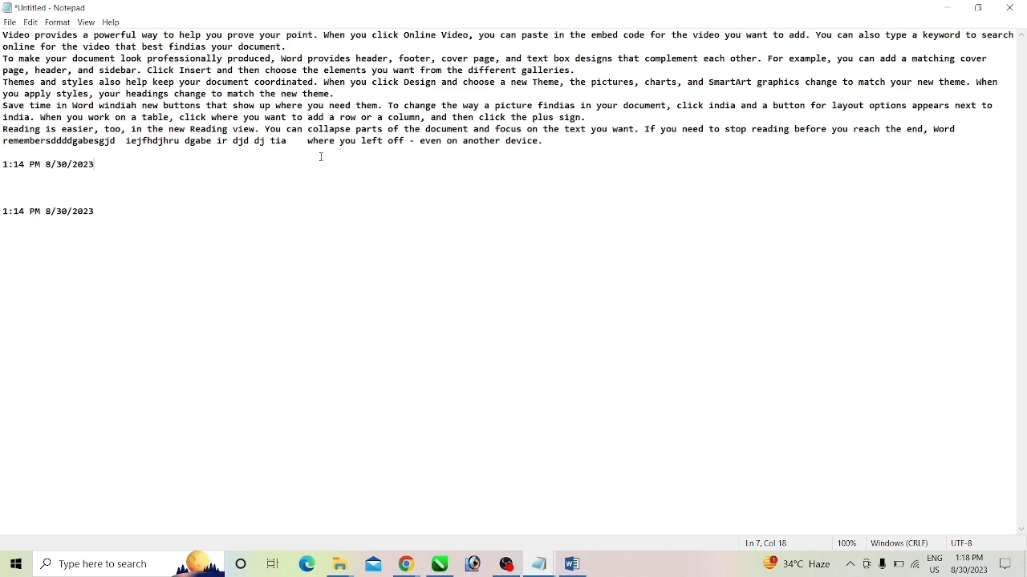
pyautogui.click(106, 26)
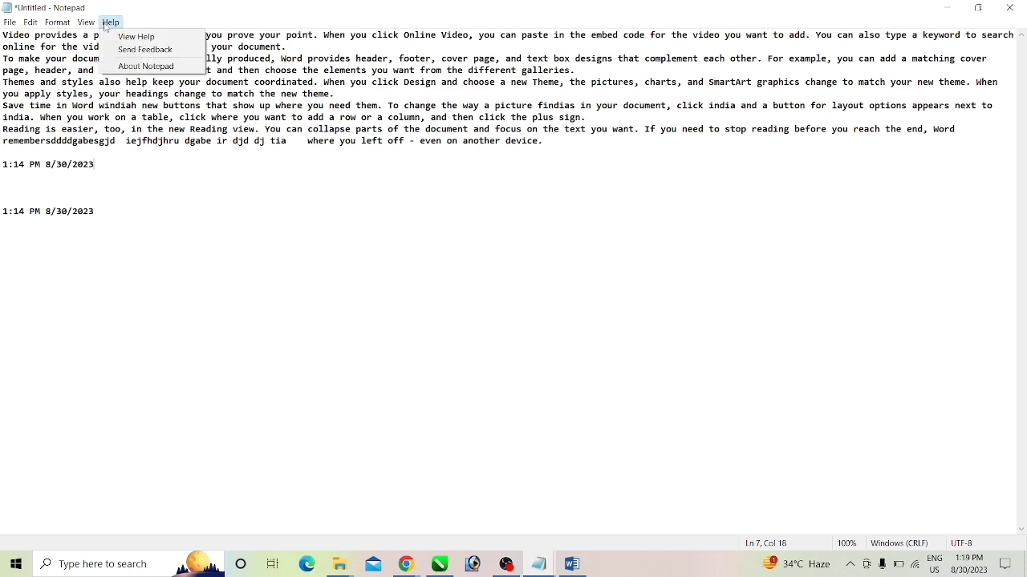
# View Notepad's online help in Edge, then close the browser window
pyautogui.click(125, 37)
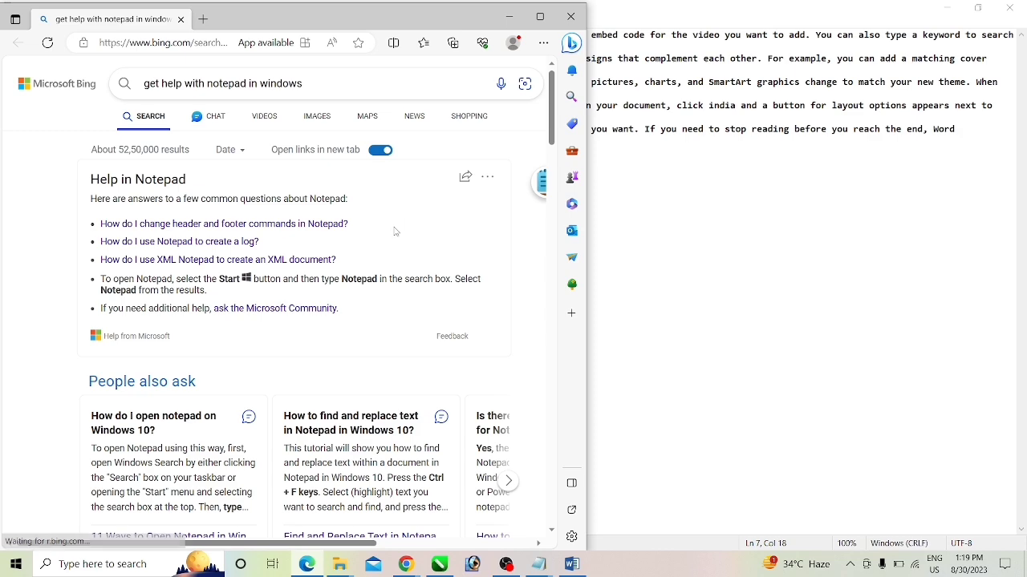
pyautogui.click(570, 16)
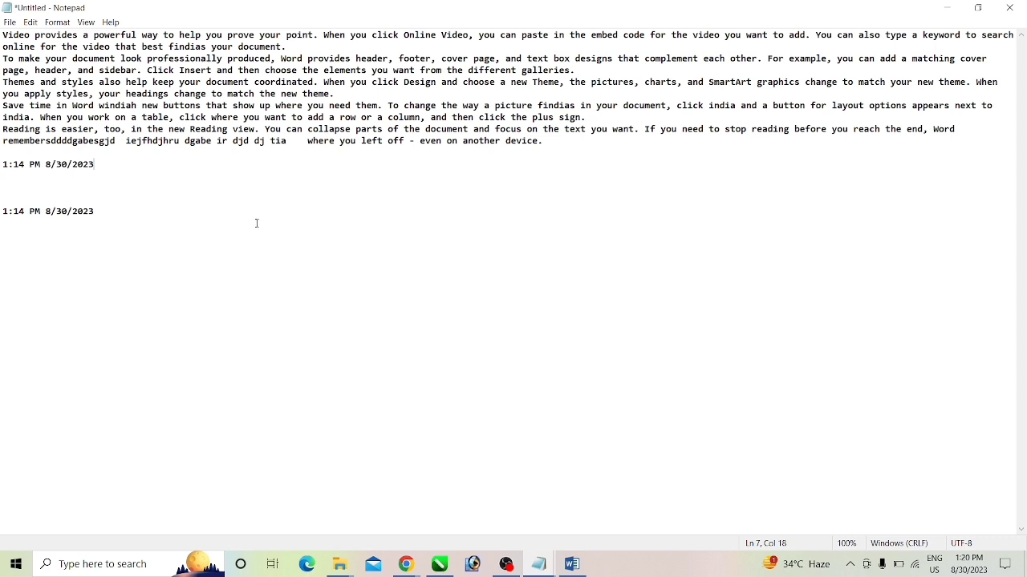
# Launch Help > Send Feedback, close Feedback Hub, then choose Help > About Notepad
pyautogui.click(115, 23)
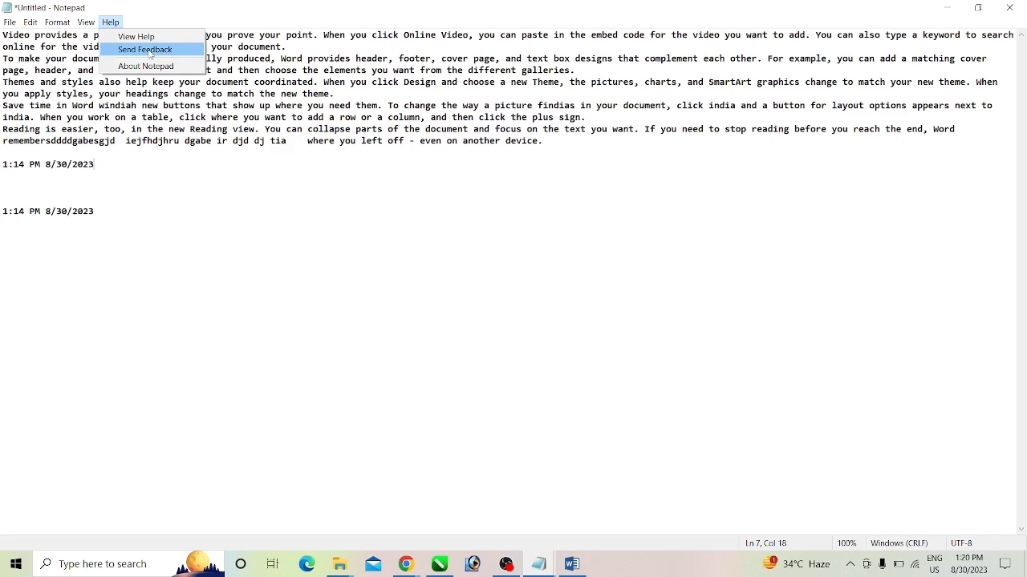
pyautogui.click(150, 52)
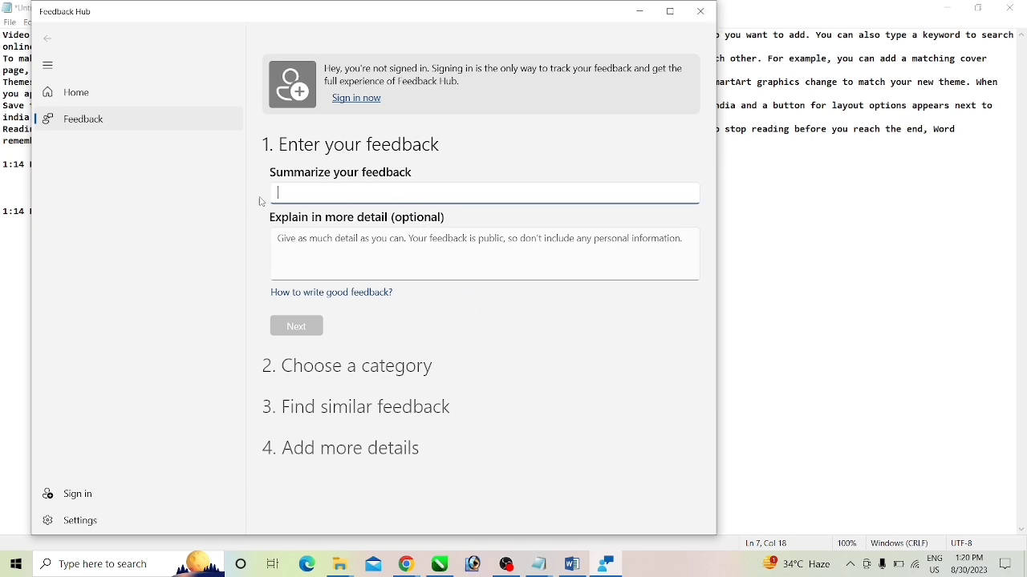
pyautogui.click(701, 12)
pyautogui.click(109, 23)
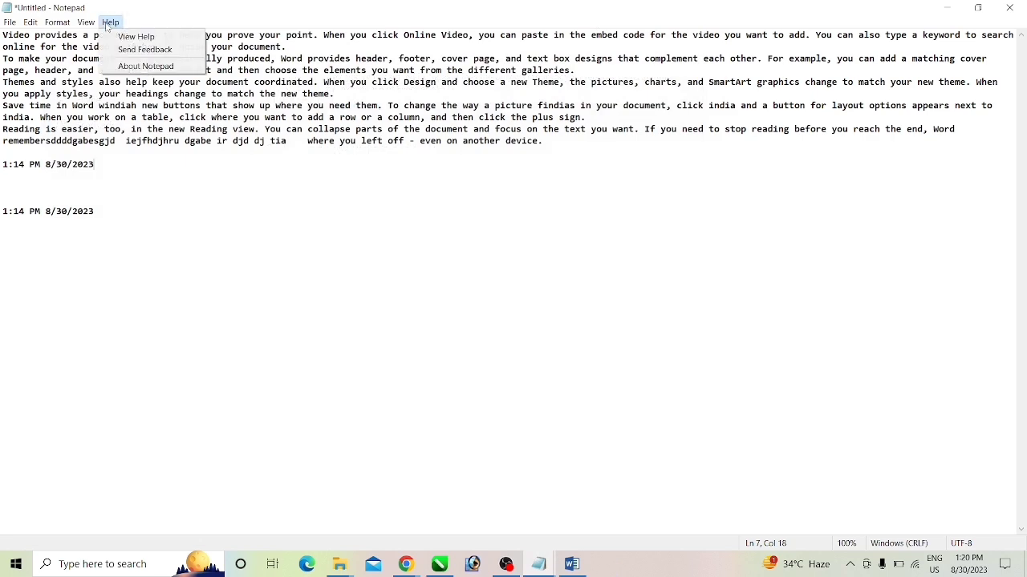
pyautogui.click(146, 67)
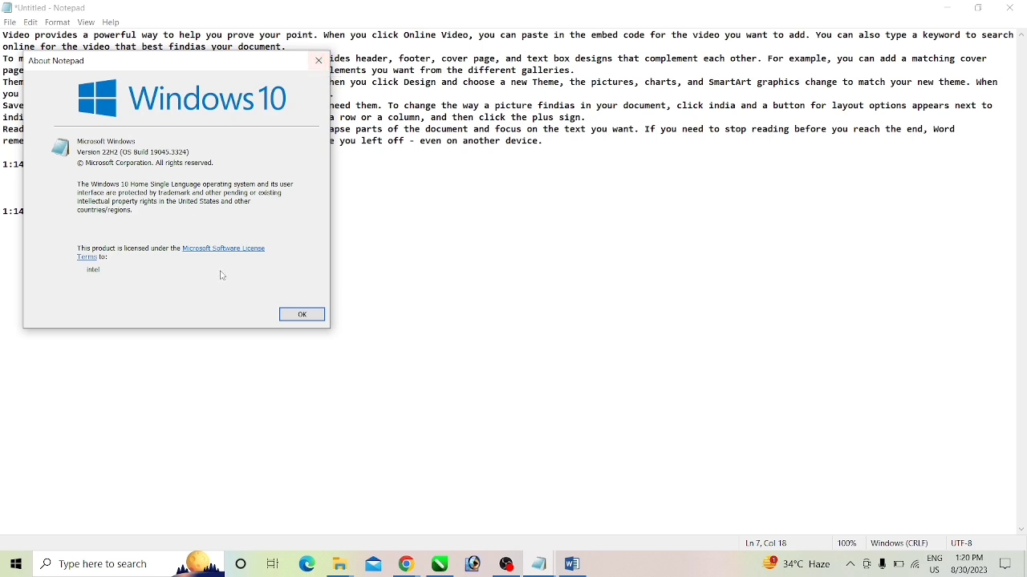
# Close the About Notepad dialog showing Windows 10 Version 22H2
pyautogui.click(319, 64)
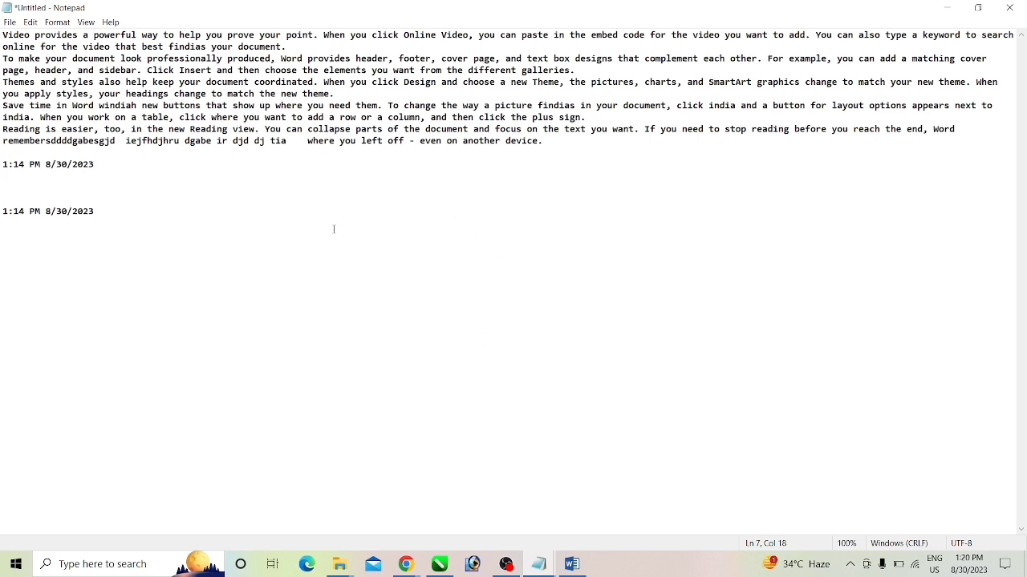
pyautogui.click(110, 23)
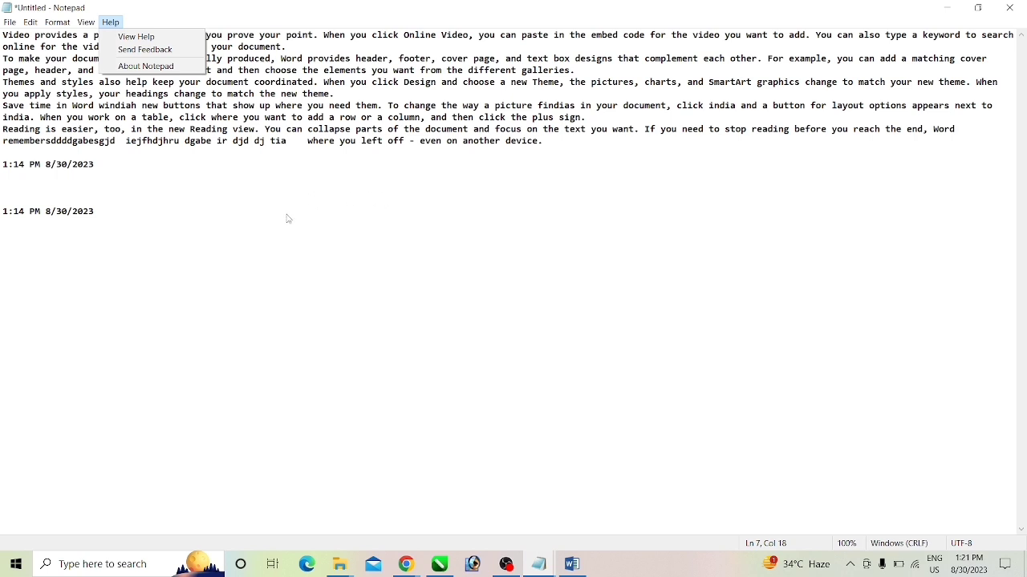
pyautogui.click(425, 291)
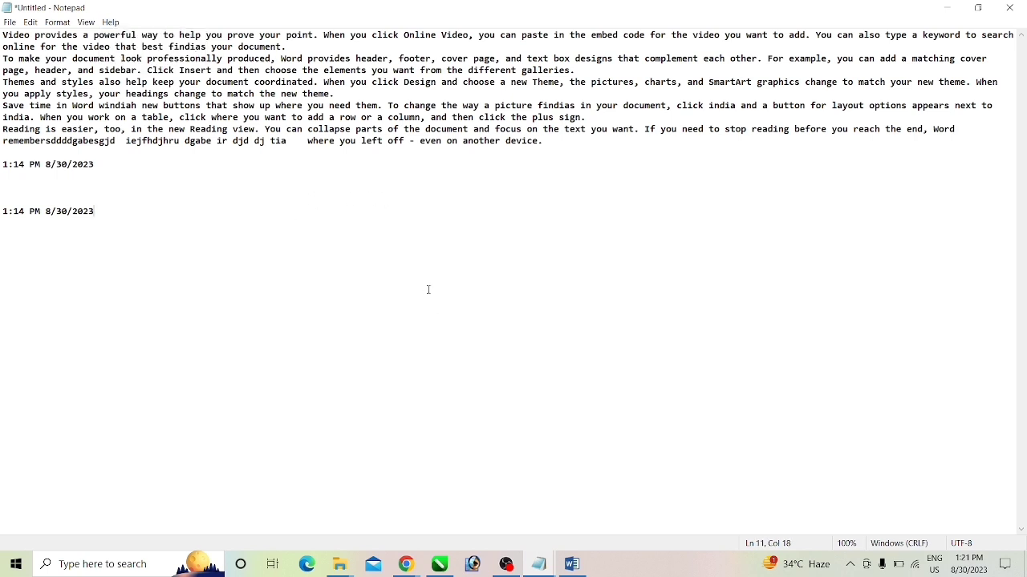